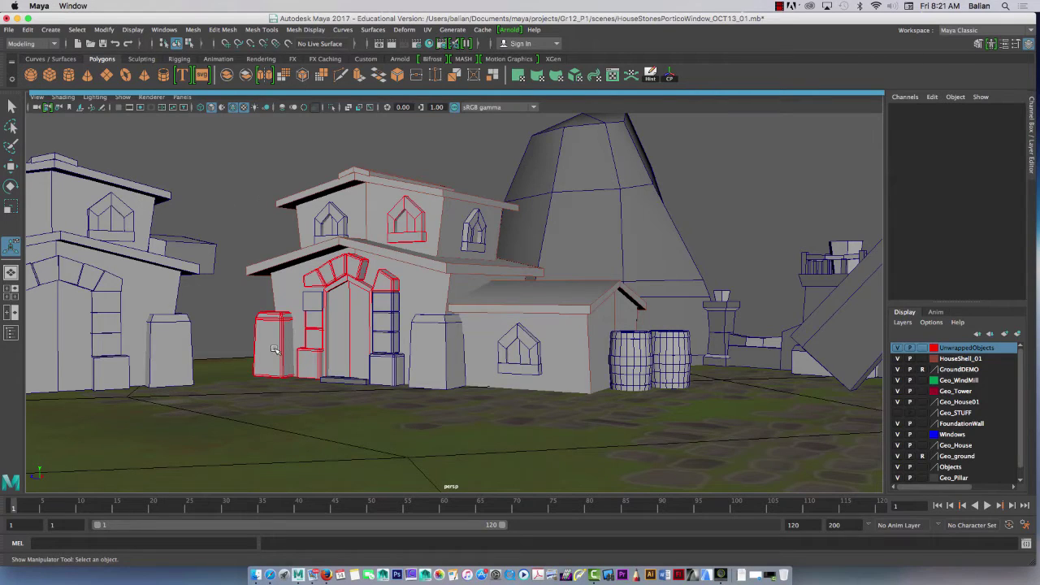
Step: Examine the house's unwrapped parts, switching the UnwrappedObjects layer's visibility off and back on
mouse_move(274, 349)
left_mouse_down("alt")
mouse_move(197, 262)
mouse_move(291, 332)
mouse_move(274, 360)
mouse_move(290, 342)
left_mouse_up("alt")
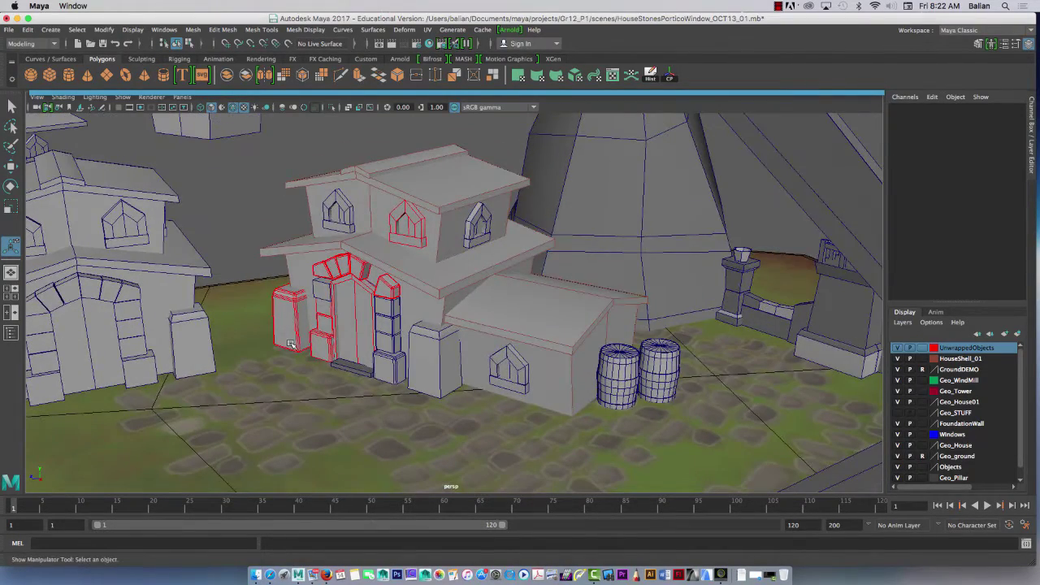
left_click(897, 348)
left_click(897, 348)
right_click_drag(299, 285, 374, 318, "alt")
left_click_drag(255, 335, 262, 326, "alt")
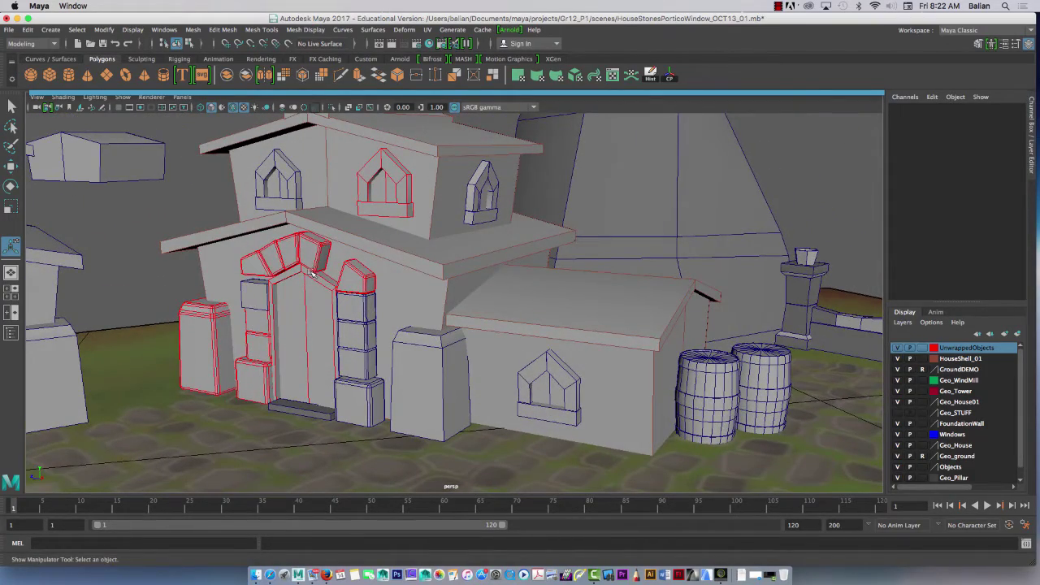
right_click_drag(315, 275, 244, 260, "alt")
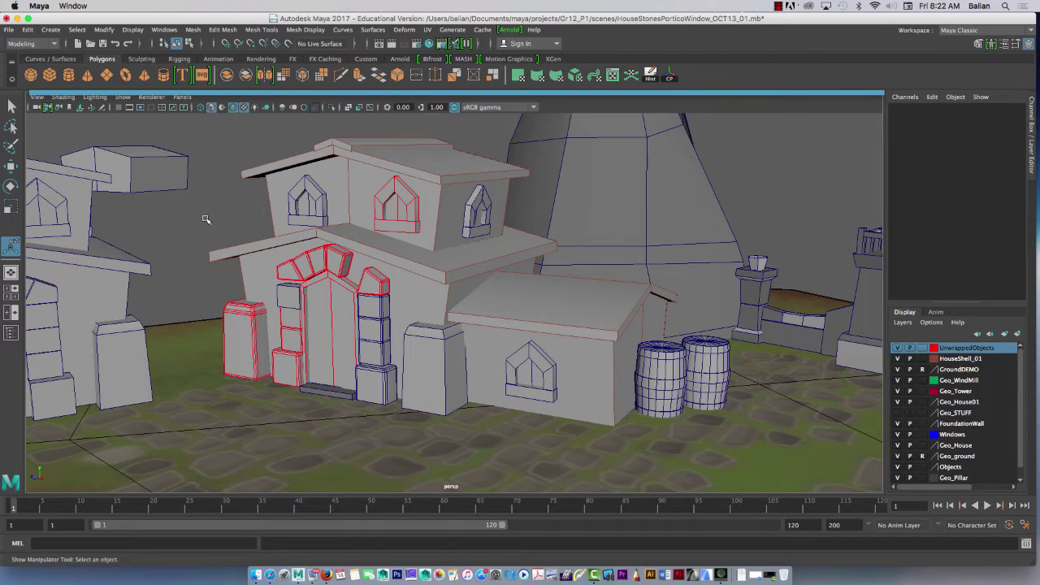
right_click_drag(242, 317, 276, 268)
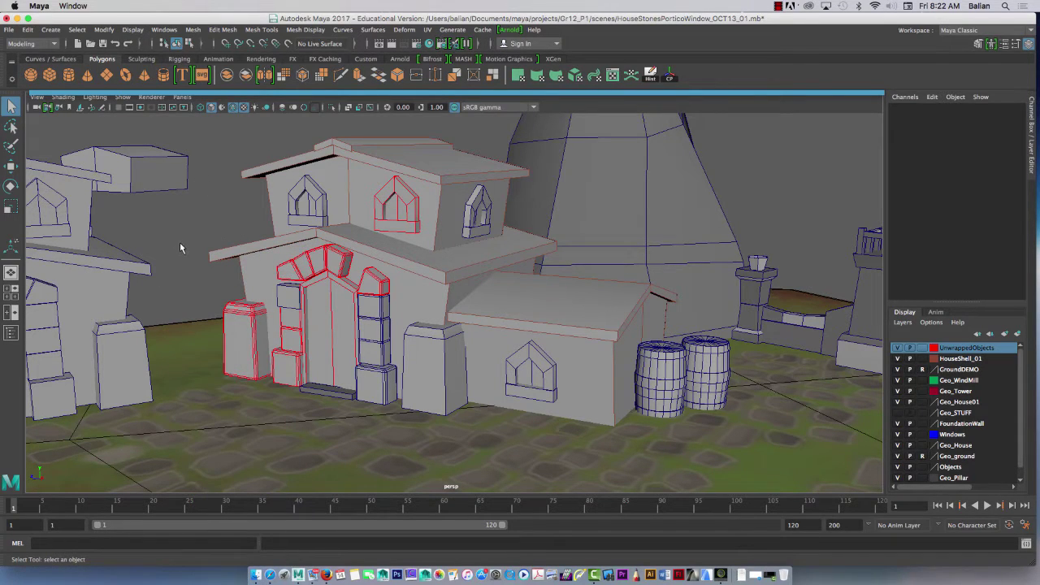
Step: Open the UV Editor and place it beside the house, with the 0-1 UV tile fully in view
key("w")
left_click(427, 29)
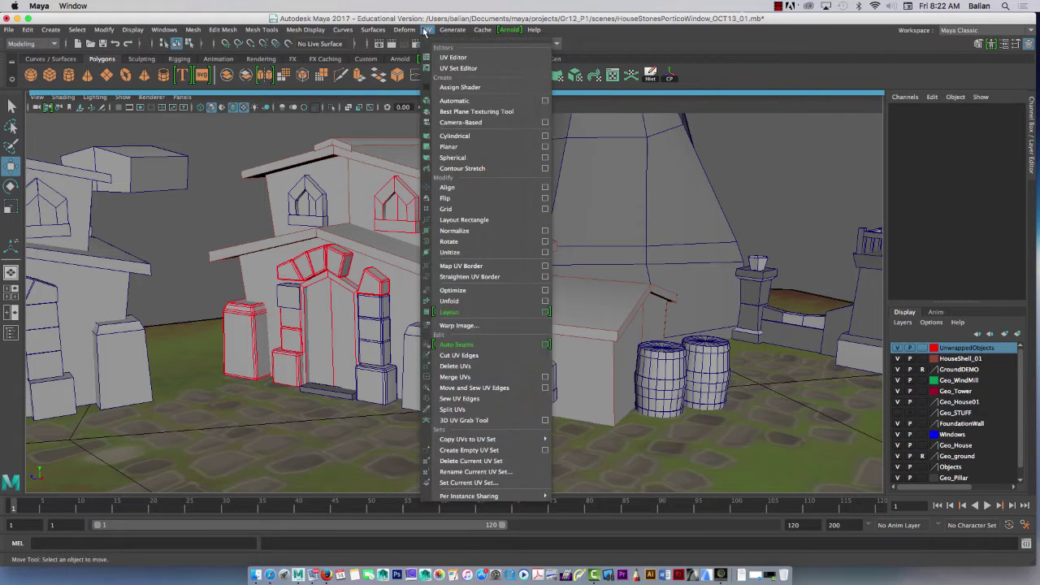
left_click(451, 57)
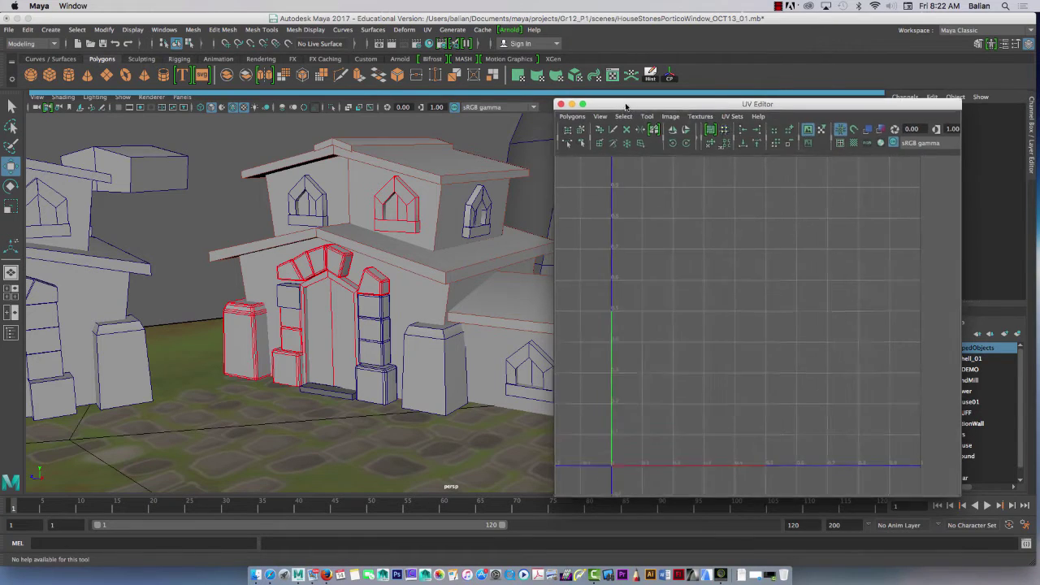
left_click_drag(691, 104, 709, 47)
right_click_drag(711, 233, 707, 235, "alt")
middle_click_drag(708, 236, 701, 268, "alt")
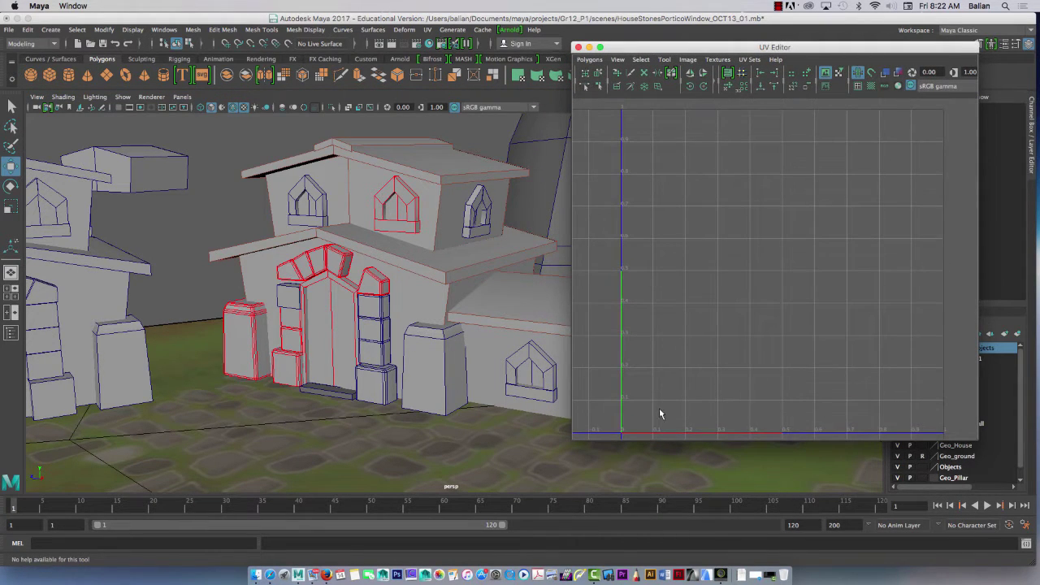
Step: Select the pillar beside the house's left corner and examine its unwrapped UV shells outside the 0-1 tile
left_click(238, 344)
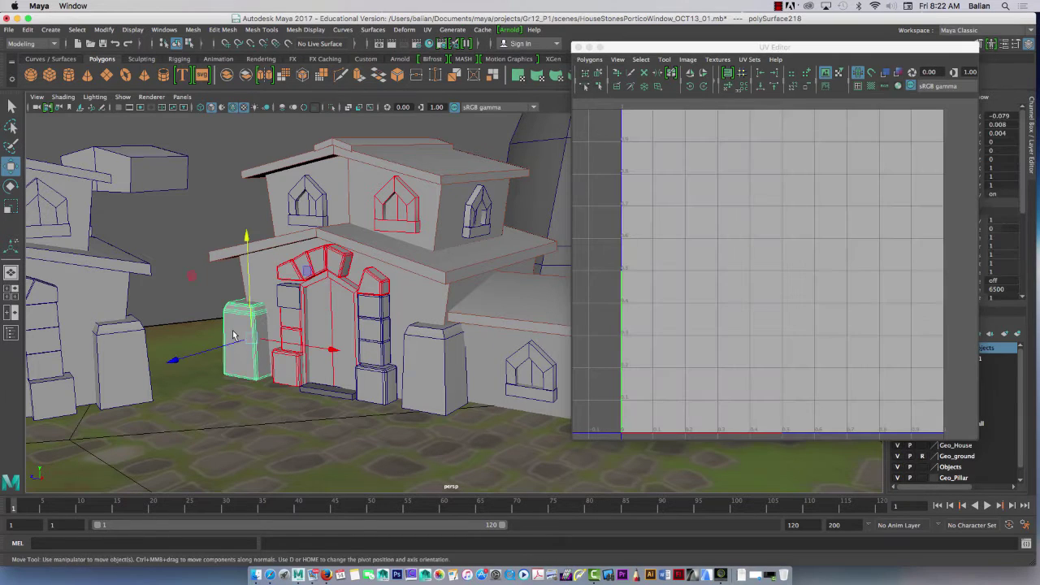
scroll(620, 195, "down", 4)
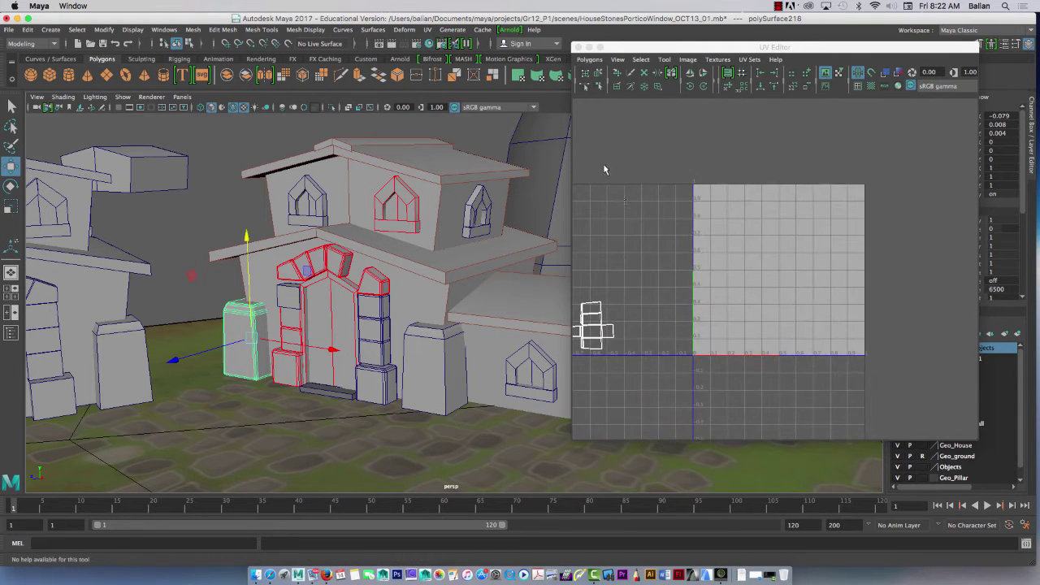
middle_click_drag(615, 366, 673, 315, "alt")
scroll(675, 292, "up", 2)
Step: Inspect the UV shells of the left doorway stones and first arch stones together with the pillar, clearing the selection at the end
left_click(279, 398)
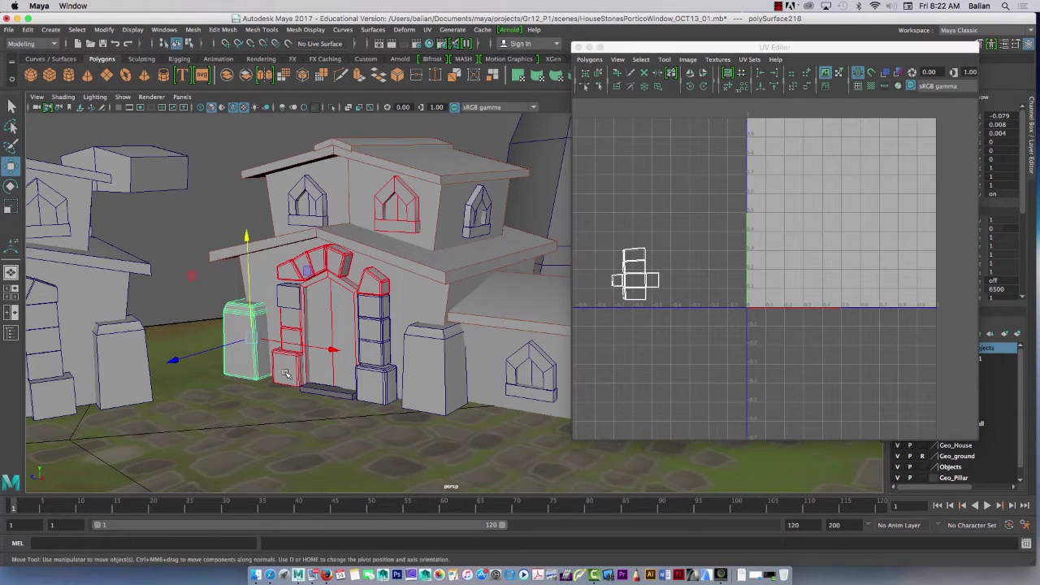
left_click(289, 374, "shift")
left_click(299, 341, "shift")
left_click(285, 317, "shift")
left_click(286, 274, "shift")
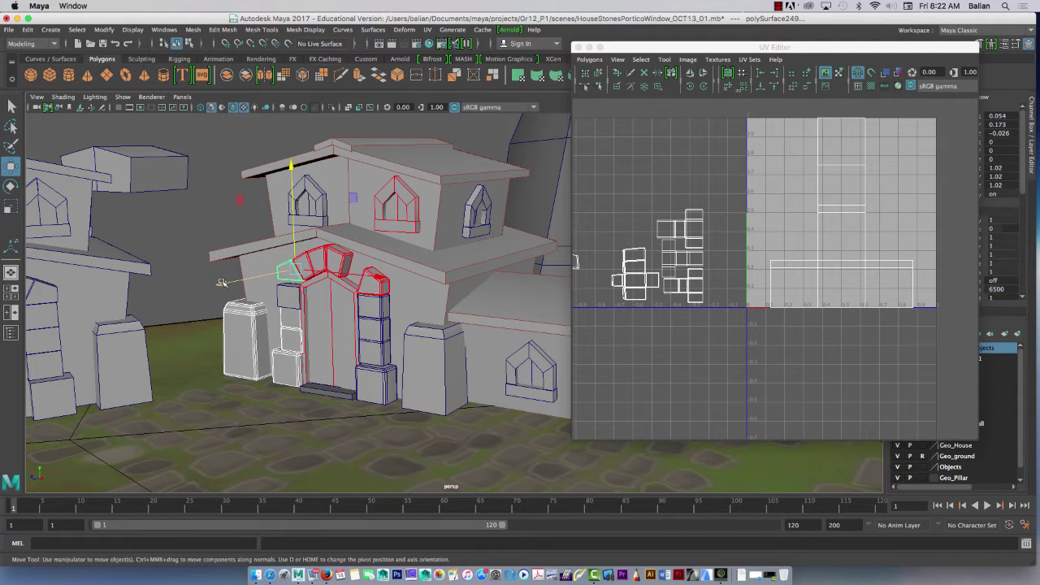
left_click(307, 260, "shift")
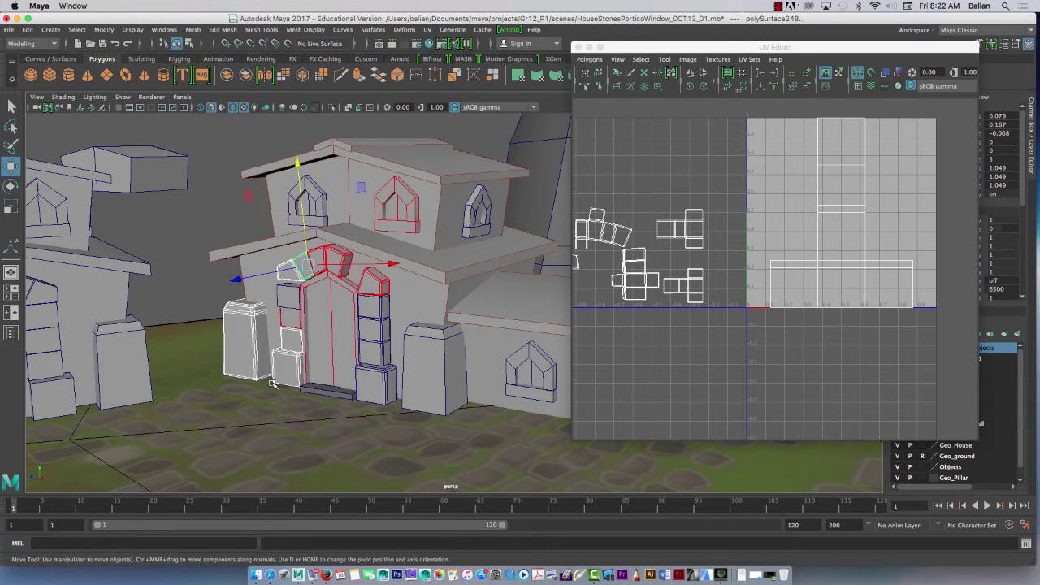
right_click_drag(290, 393, 111, 300, "alt")
left_click_drag(112, 299, 355, 324, "alt")
left_click(832, 161)
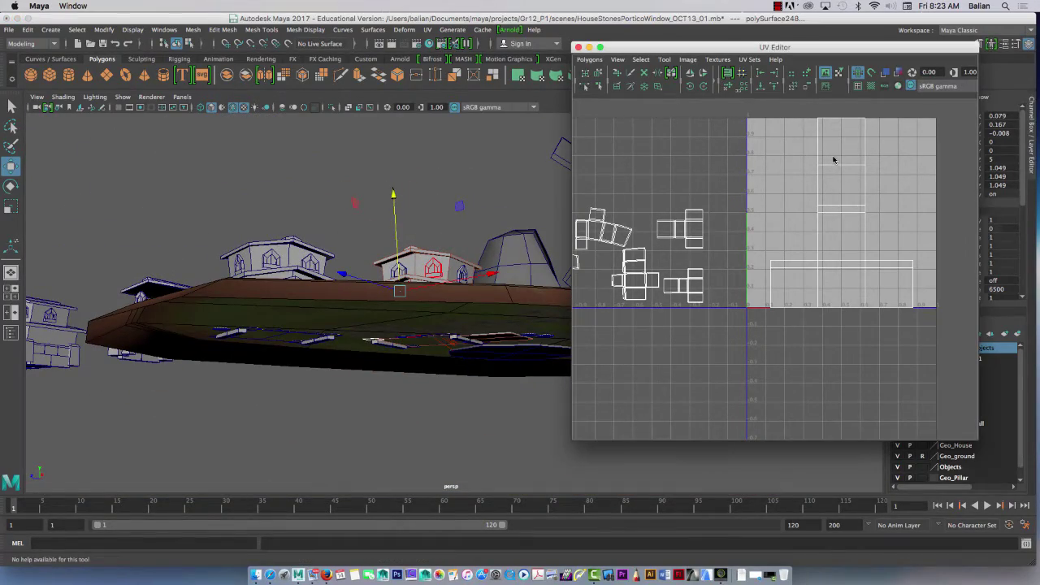
left_click(300, 197)
left_click_drag(317, 235, 344, 297, "alt")
right_click_drag(374, 325, 496, 386, "alt")
Step: Select the left corner pillar, the red left doorway stones and all the arch stones together
left_click(257, 326)
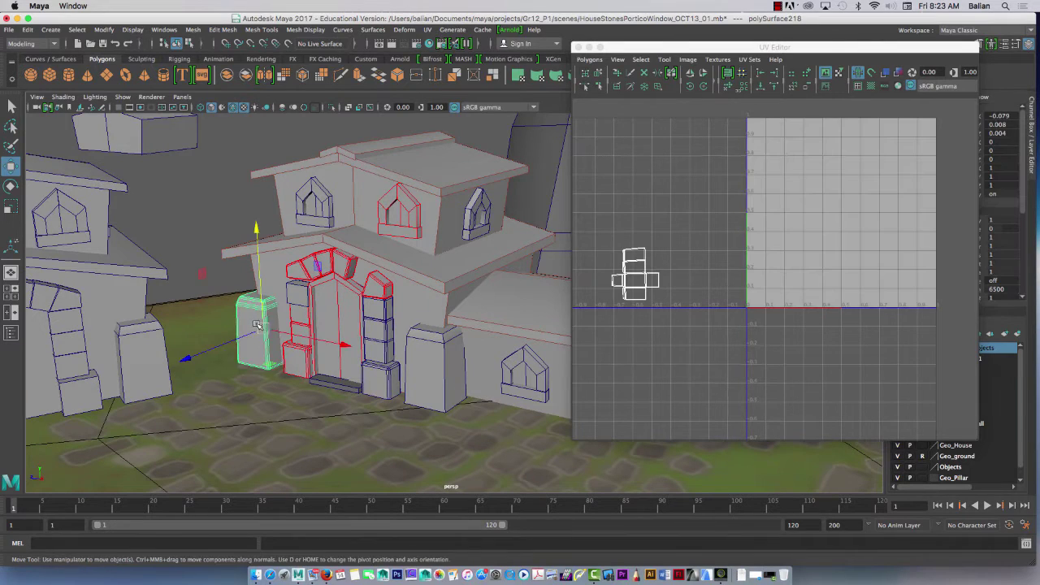
left_click(296, 358, "shift")
left_click(304, 334, "shift")
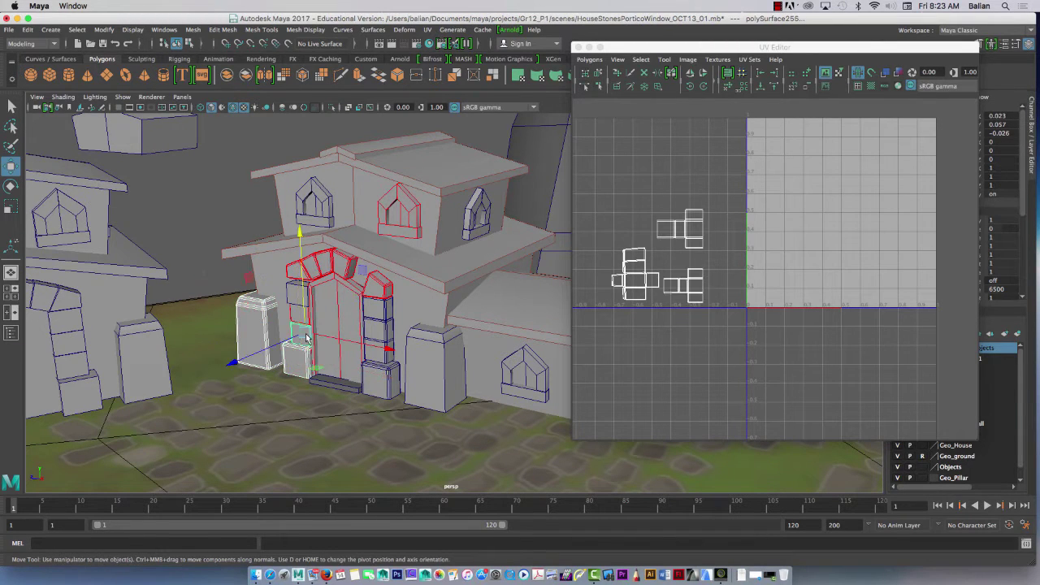
left_click(294, 318, "shift")
left_click(301, 274, "shift")
left_click(313, 262, "shift")
left_click(325, 258, "shift")
left_click(345, 265, "shift")
left_click(375, 284, "shift")
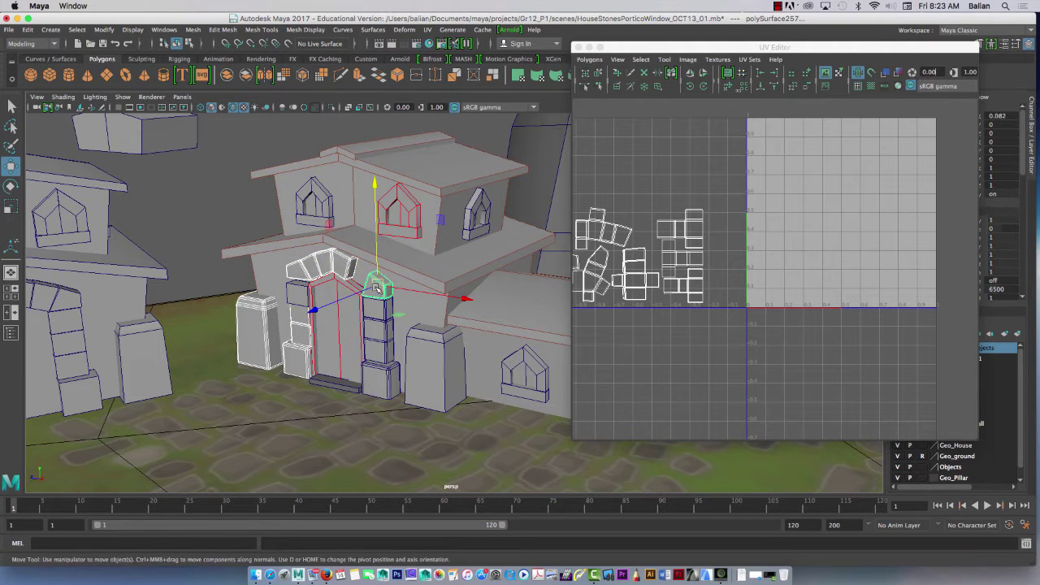
Step: Add the red upper window's frame pieces and sill to the selection and examine all the unwrapped UV shells
left_click(406, 199, "shift")
left_click(398, 210, "shift")
left_click(401, 219, "shift")
left_click(405, 233, "shift")
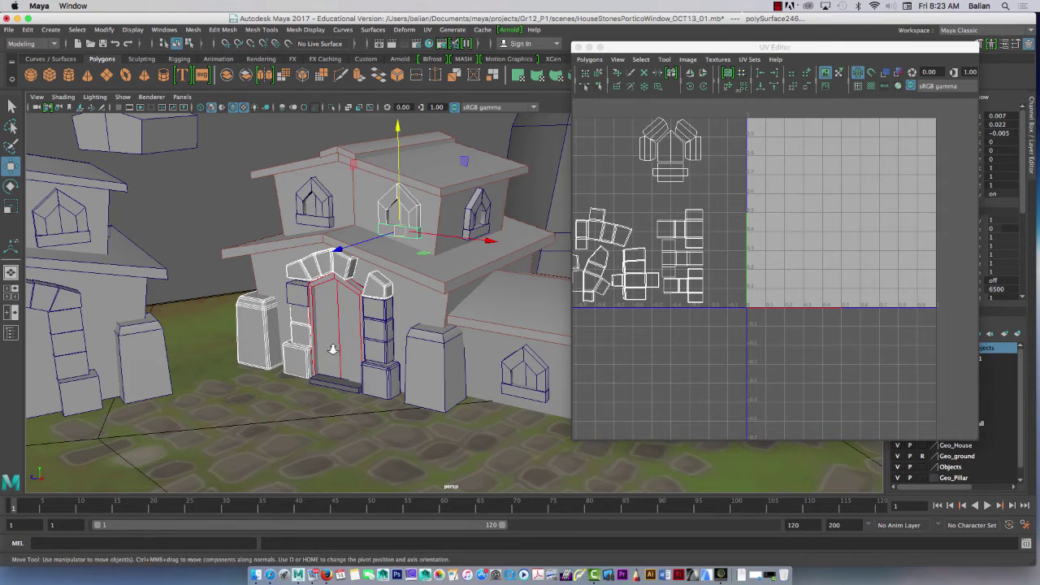
right_click_drag(333, 346, 302, 327, "alt")
right_click_drag(640, 245, 670, 257, "alt")
middle_click_drag(649, 314, 776, 351, "alt")
right_click_drag(731, 308, 690, 289, "alt")
scroll(773, 264, "down", 1)
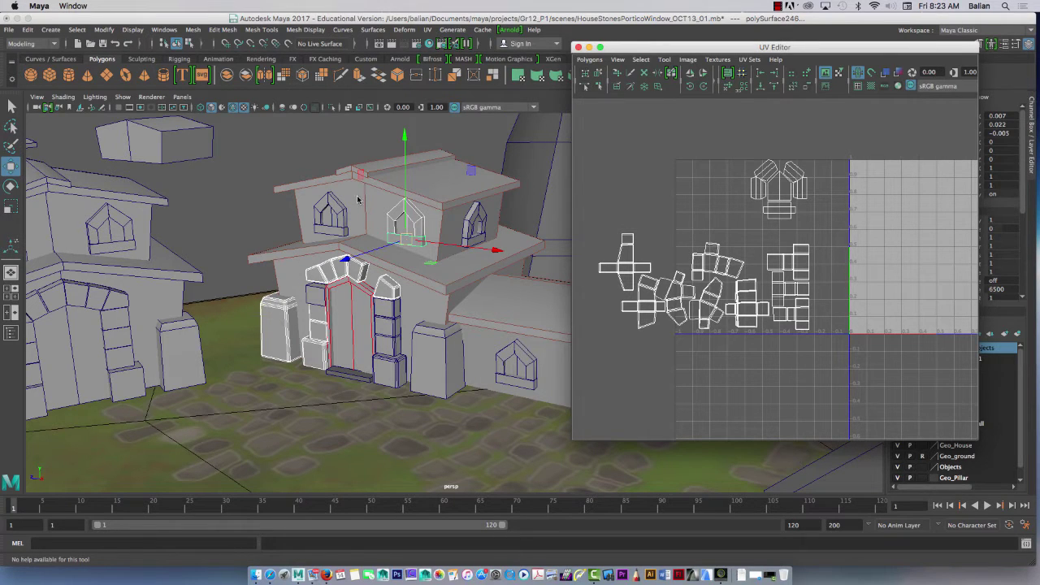
Step: Select only the house's ground-floor wall shell
right_click_drag(307, 265, 196, 221, "alt")
middle_click_drag(271, 389, 278, 315, "alt")
left_click_drag(278, 315, 254, 292, "alt")
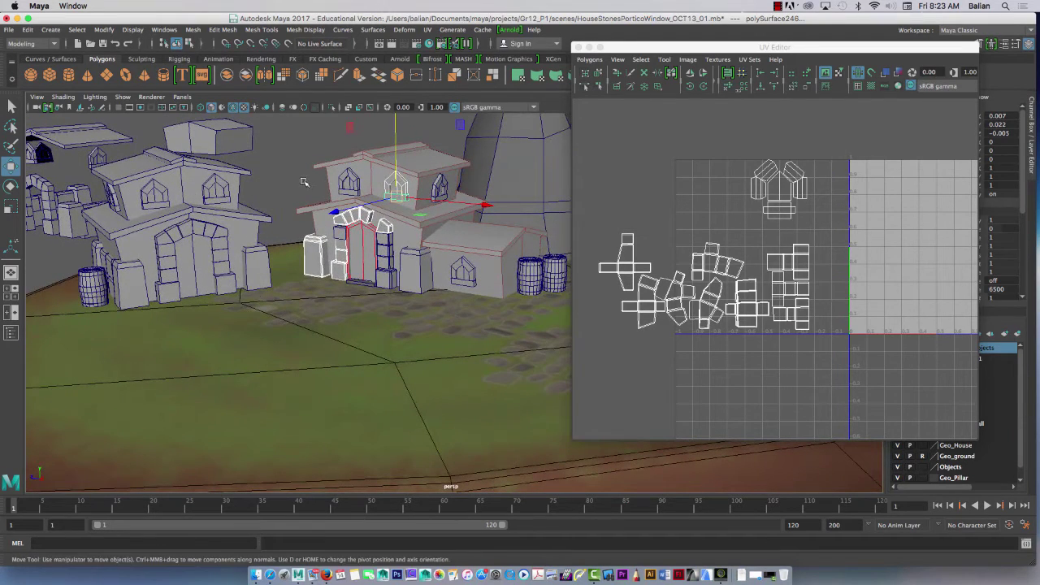
left_click(318, 222)
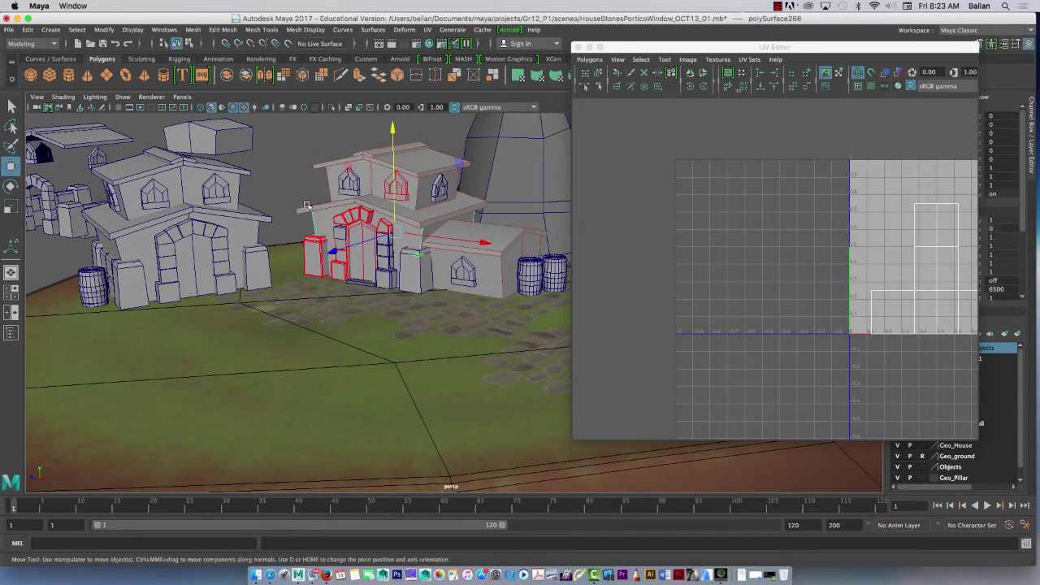
Step: Move the ground-floor wall shell up and out of the house to view it on its own
left_click_drag(615, 47, 609, 27)
right_click_drag(339, 236, 487, 313, "alt")
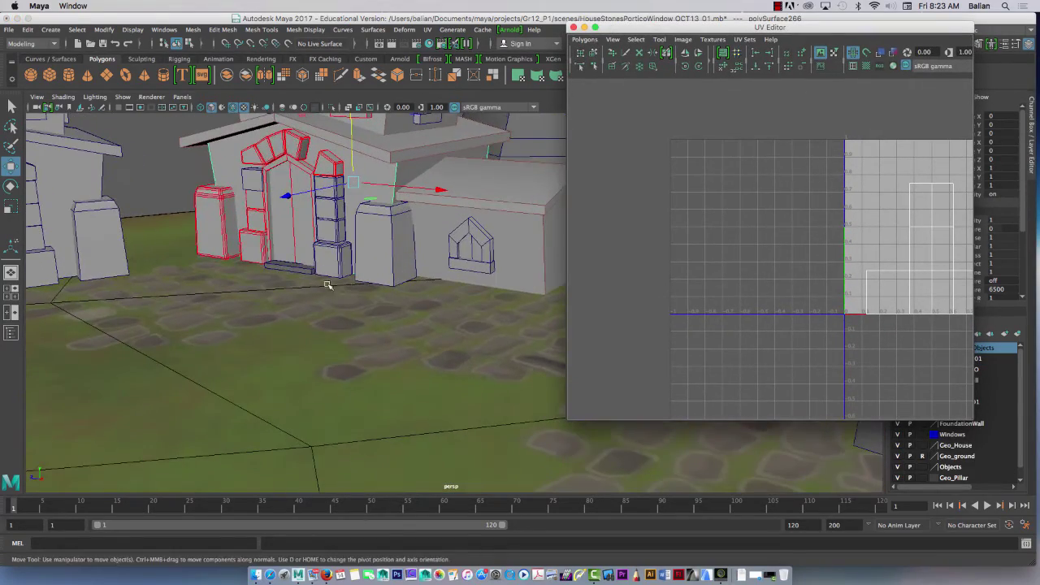
left_click_drag(280, 286, 252, 269, "alt")
middle_click_drag(253, 269, 330, 395, "alt")
left_click_drag(358, 313, 342, 177, "alt")
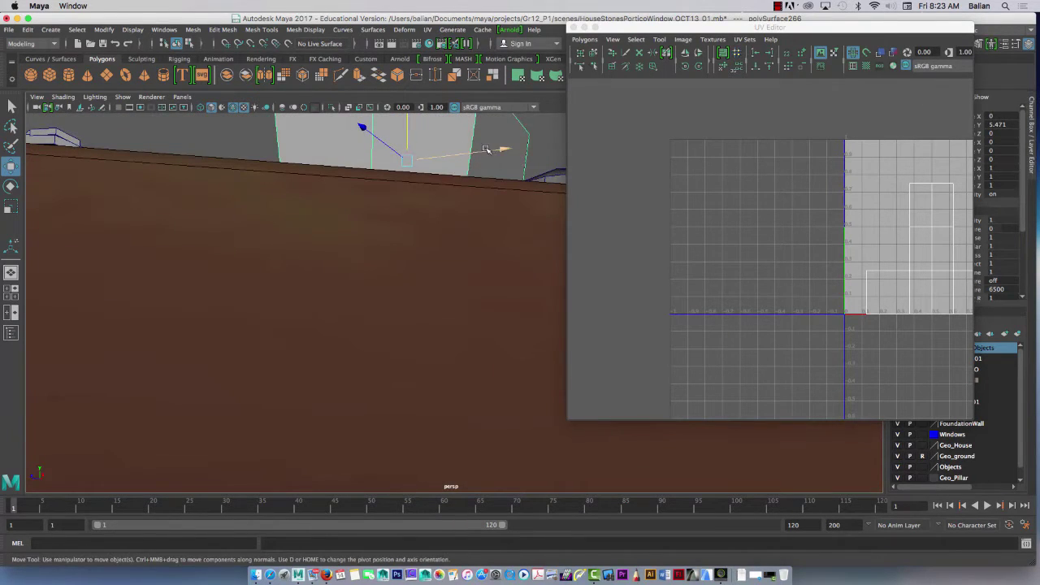
left_click_drag(471, 151, 314, 168)
left_click_drag(314, 169, 287, 230, "alt")
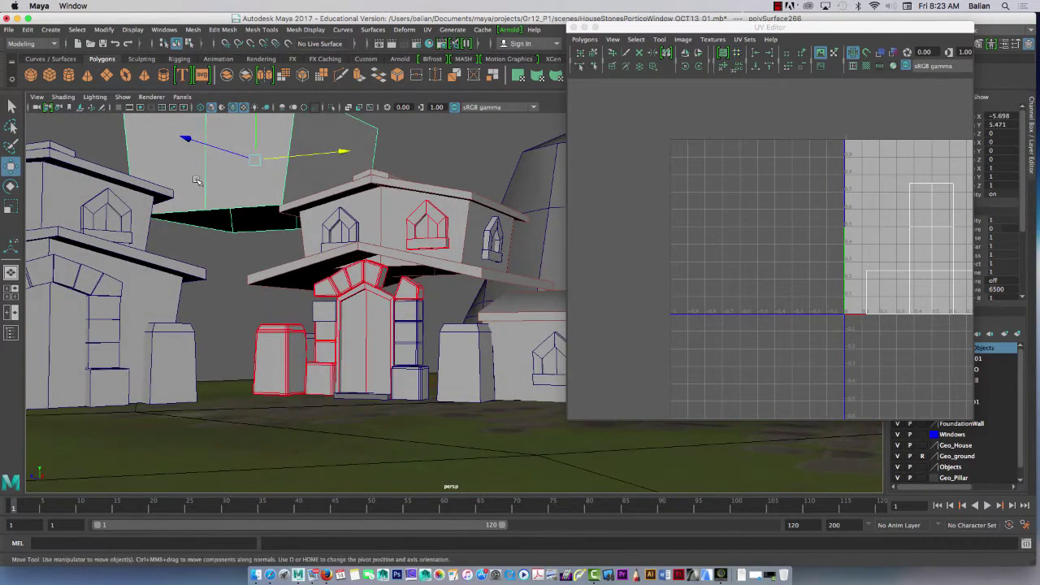
Step: Reset the ground-floor wall shell's Translate X and Translate Y to 0
left_click_drag(682, 30, 551, 34)
left_click_drag(966, 116, 967, 125)
left_click(1000, 124)
type("0")
key("Return")
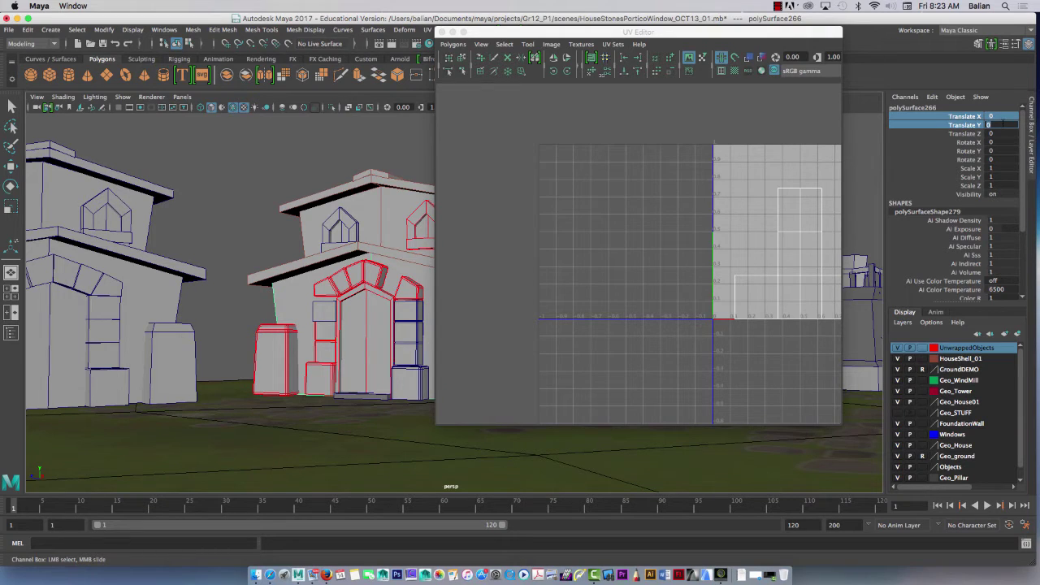
Step: Apply an Automatic UV projection to the ground-floor wall shell
left_click_drag(492, 32, 578, 16)
right_click_drag(750, 199, 843, 275, "alt")
middle_click_drag(756, 285, 596, 288, "alt")
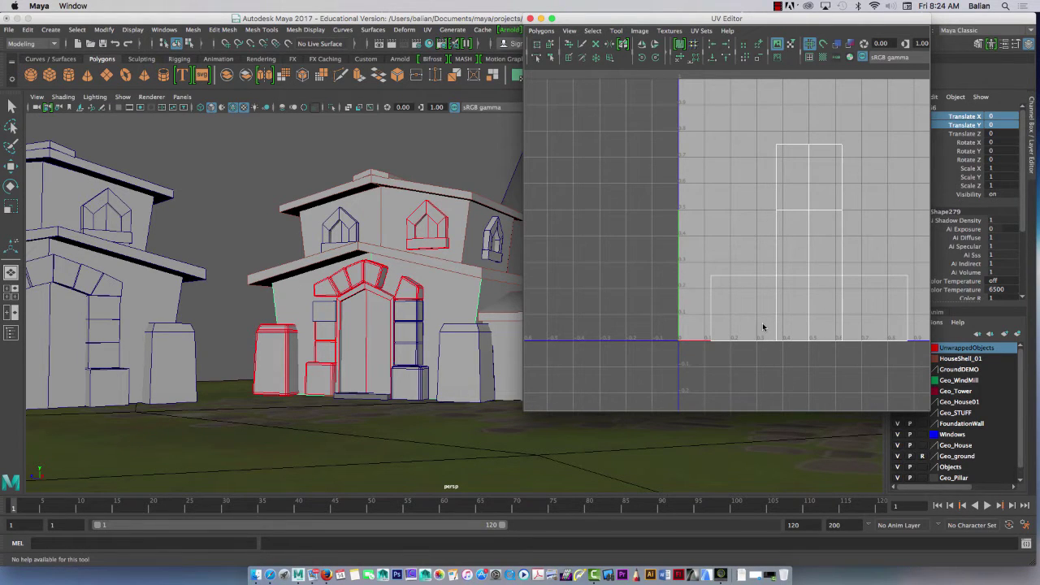
middle_click_drag(674, 264, 625, 279, "alt")
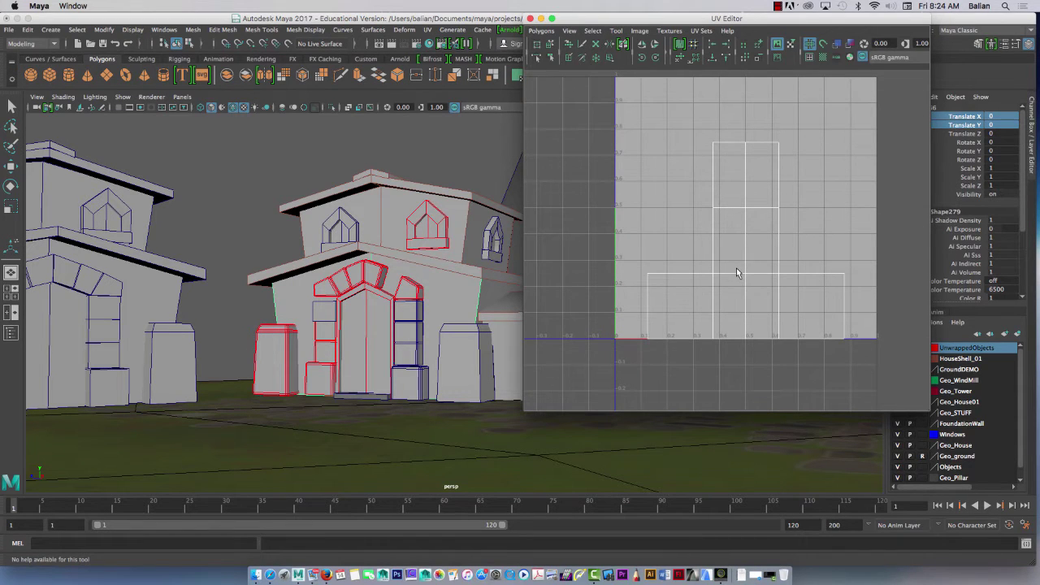
left_click_drag(578, 21, 665, 37)
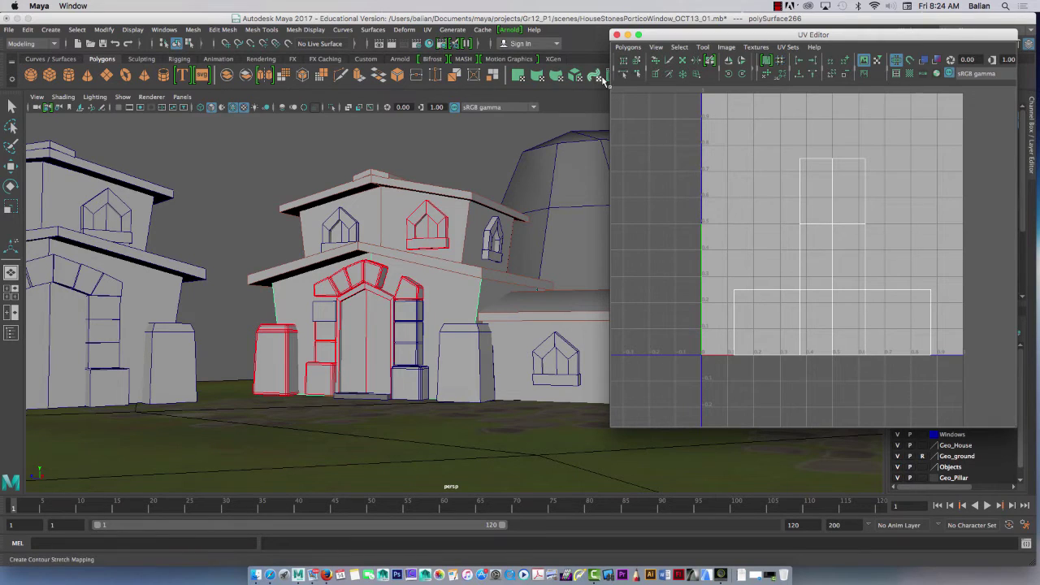
scroll(798, 276, "up", 2)
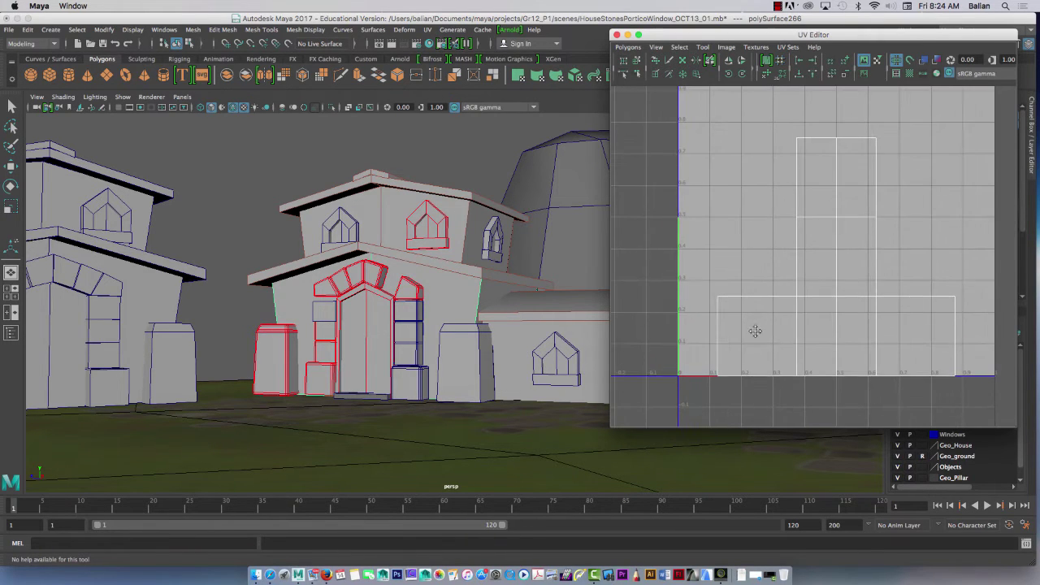
middle_click_drag(754, 331, 754, 350, "alt")
left_click(574, 74)
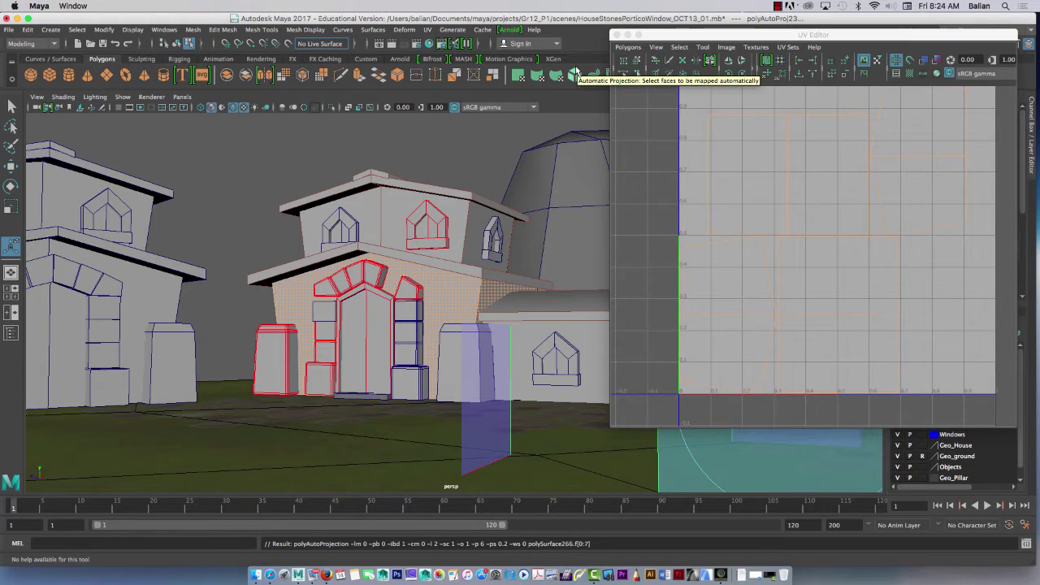
left_click_drag(703, 274, 907, 160)
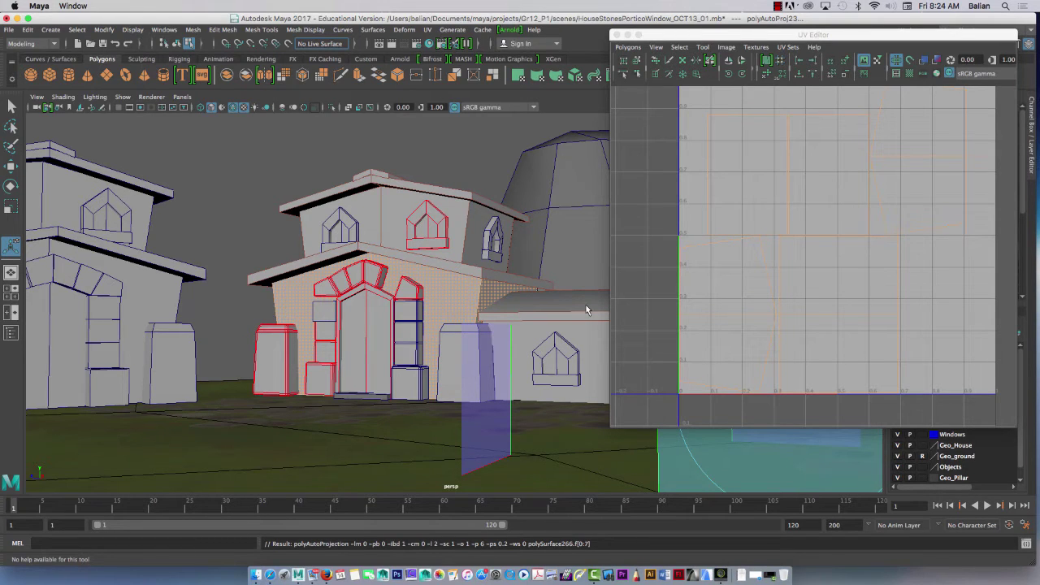
Step: Select the UV shell made of the two front wall faces around the doorway
scroll(381, 293, "up", 3)
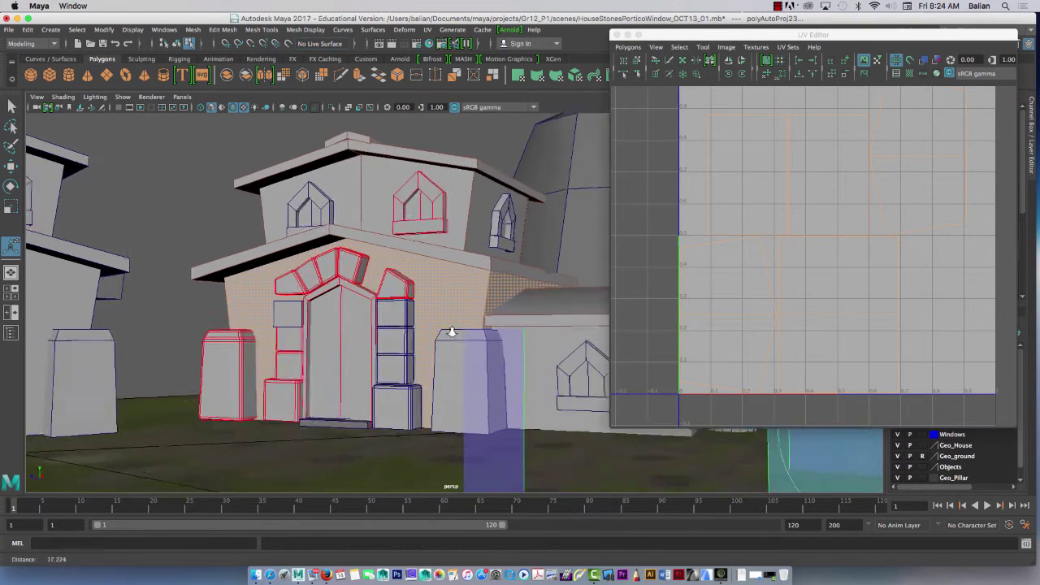
left_click(434, 290)
right_click_drag(430, 262, 429, 294)
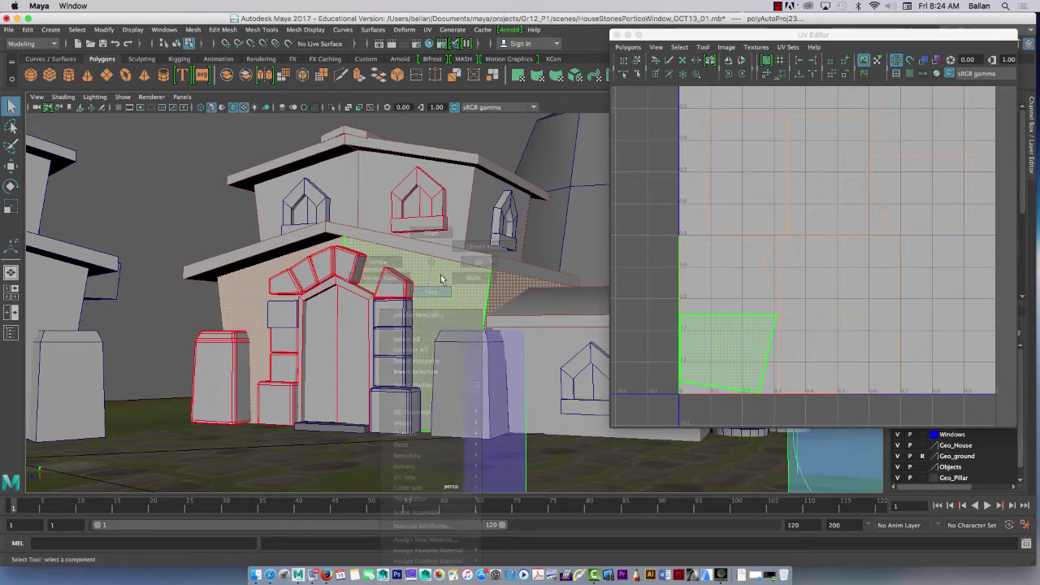
right_click_drag(730, 302, 694, 285)
left_click(716, 289)
left_click(718, 288)
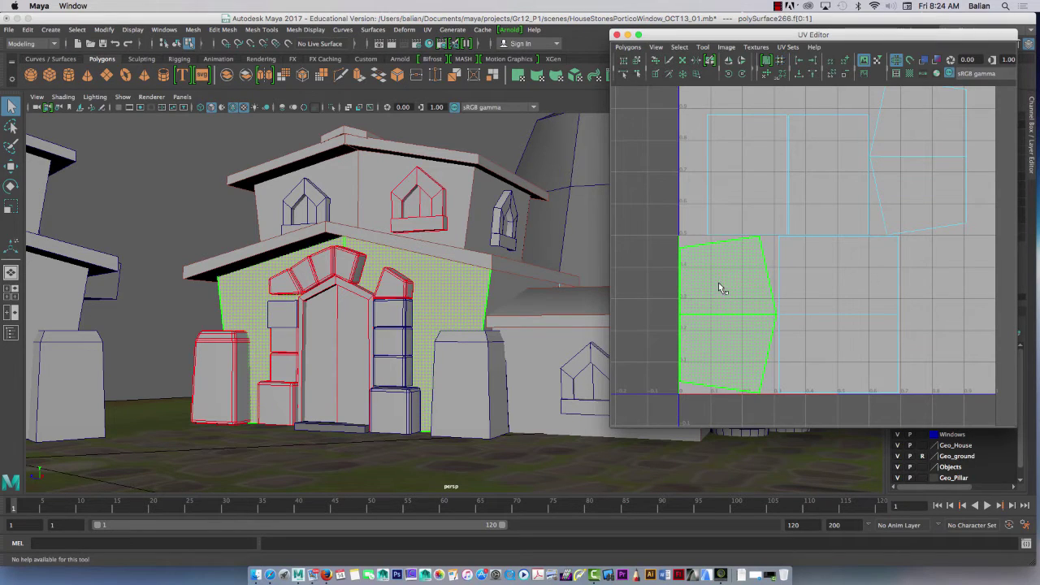
Step: Rotate the front wall's UV shell counterclockwise so its gable peak points up
key("e")
left_click(729, 75)
left_click(728, 74)
right_click_drag(720, 244, 672, 195, "alt")
middle_click_drag(721, 319, 700, 291, "alt")
key("w")
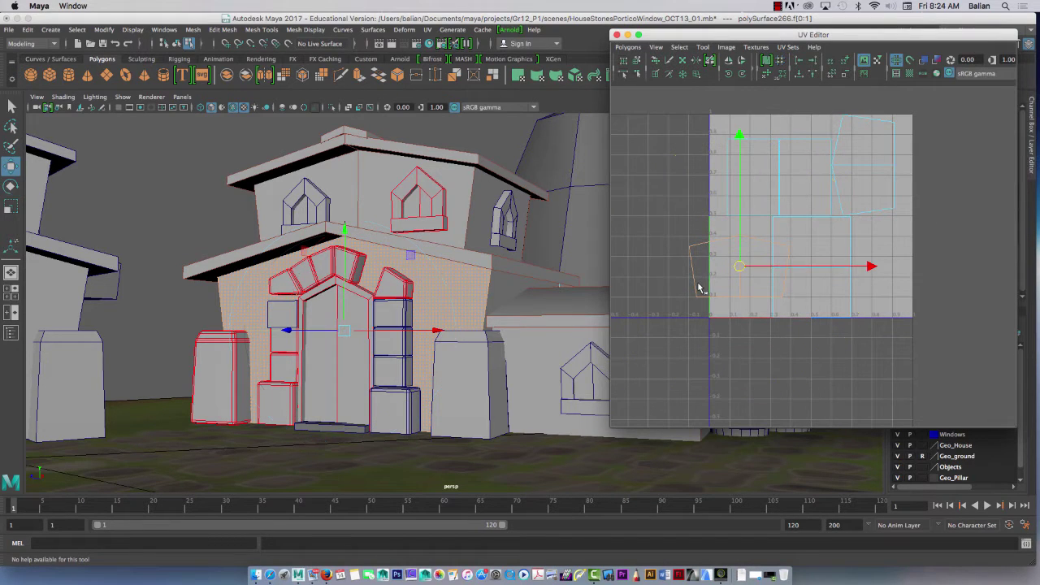
Step: Move the front wall's UV shell left so that it lies mostly outside the 0-1 tile
left_click_drag(867, 268, 815, 270)
right_click_drag(666, 257, 759, 357, "alt")
middle_click_drag(674, 367, 773, 359, "alt")
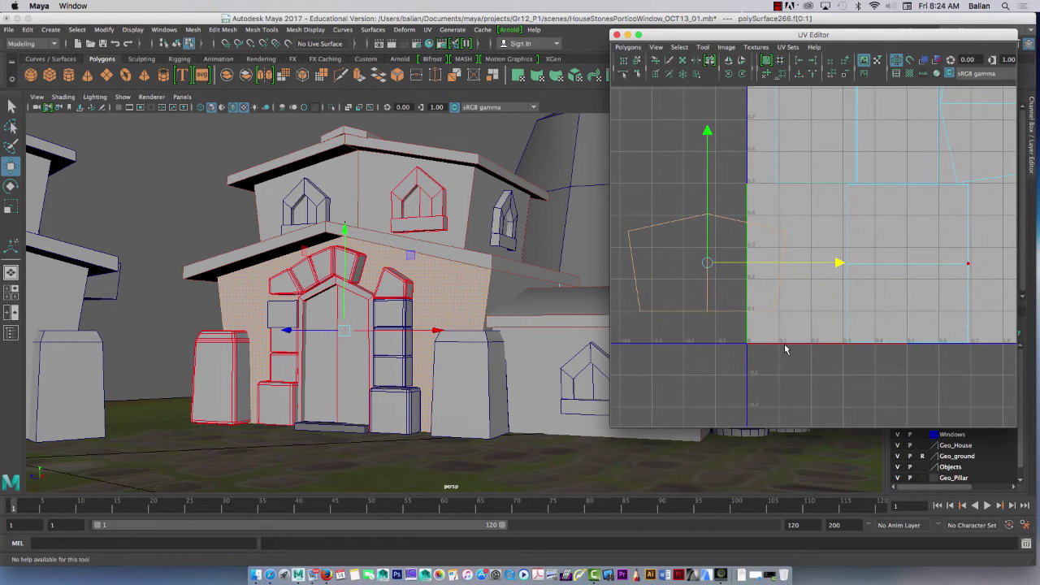
Step: Move and sew the adjoining side wall's UVs onto the front wall shell along the front wall's right edge
scroll(778, 256, "down", 4)
right_click_drag(791, 195, 817, 196)
left_click_drag(666, 105, 967, 354)
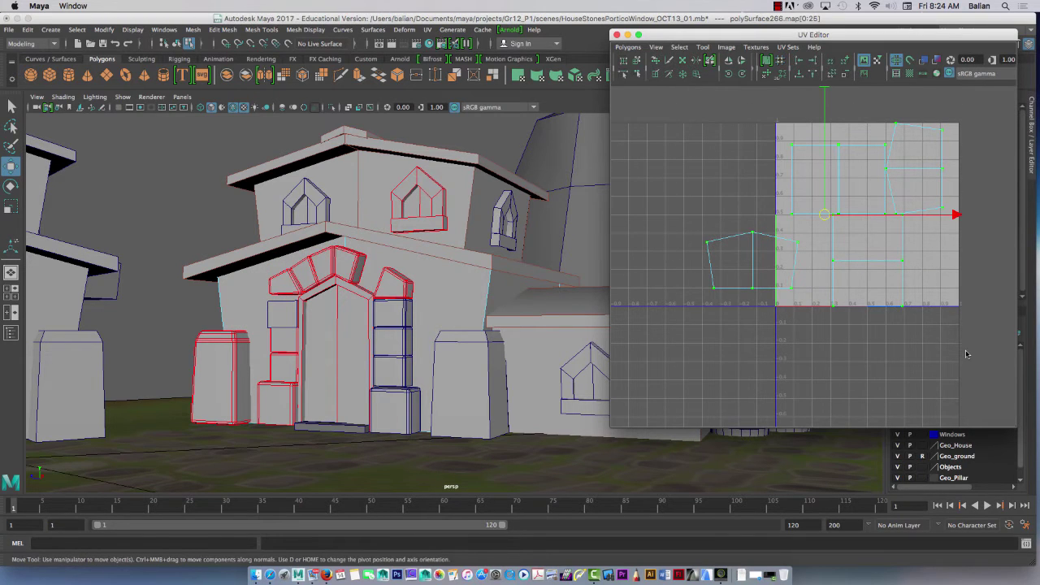
right_click_drag(794, 260, 788, 237)
left_click(782, 259)
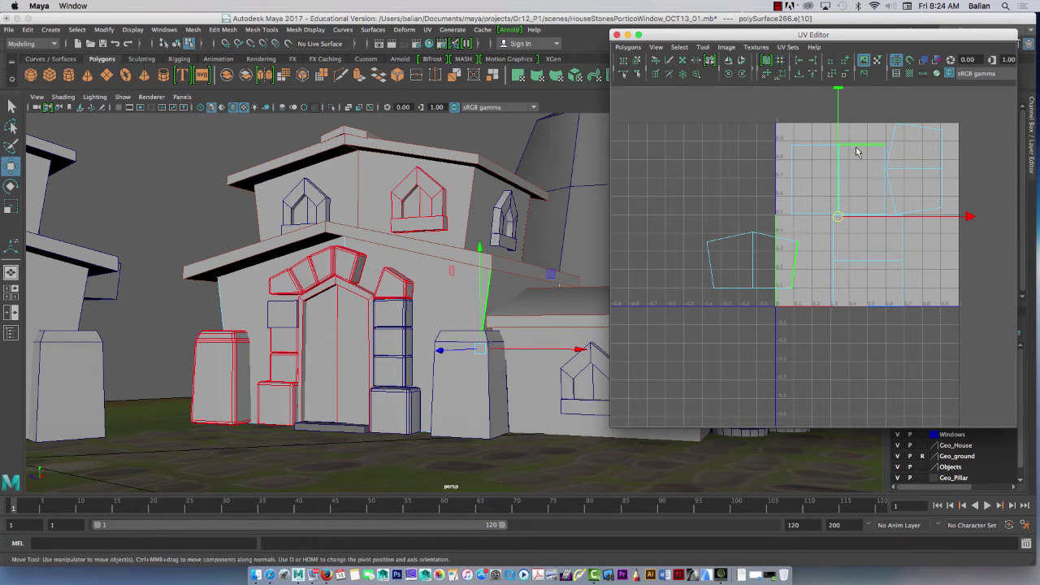
left_click(627, 47)
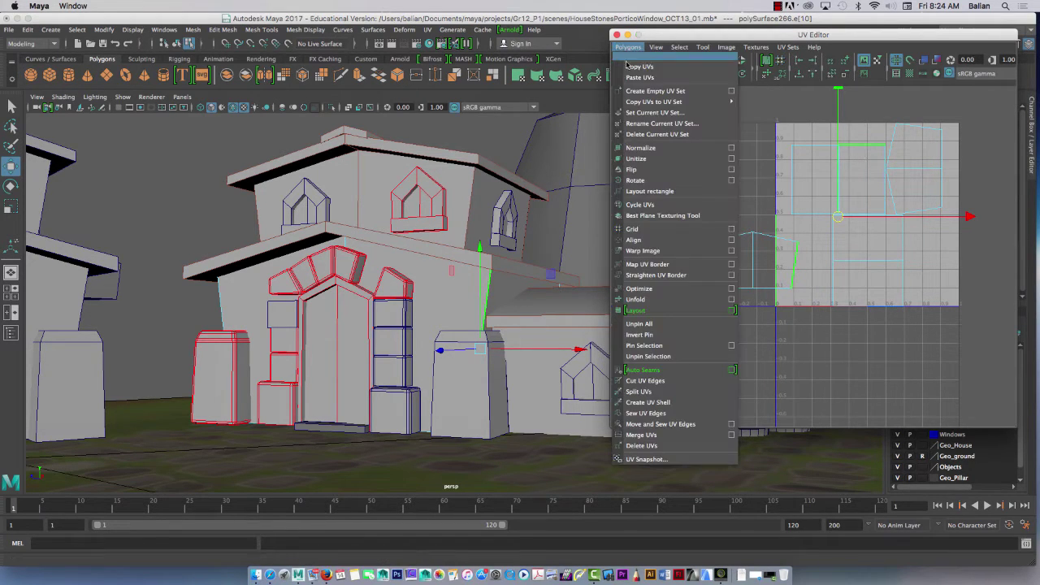
left_click(634, 424)
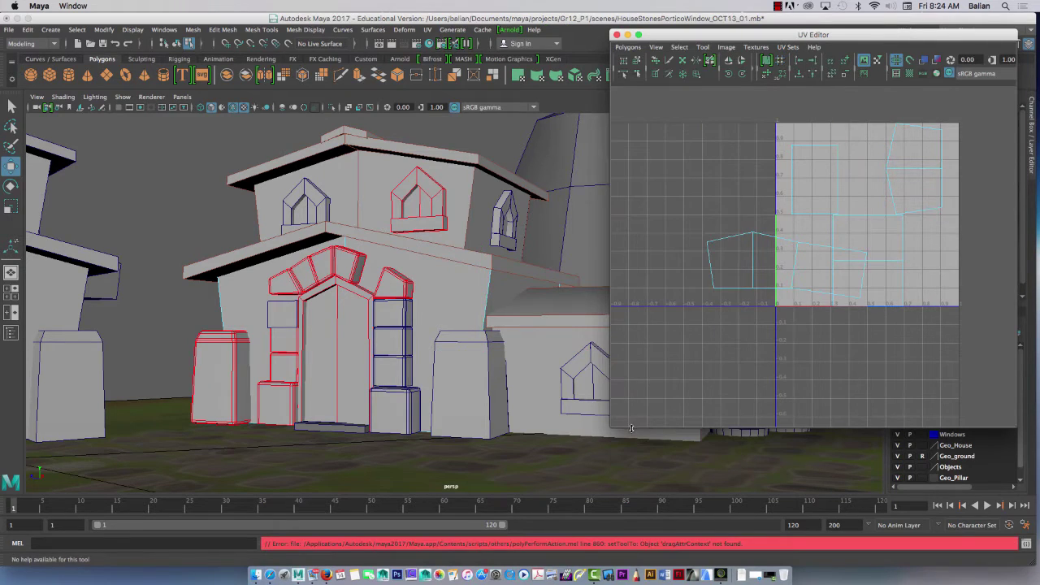
Step: Select the sewn front and side wall UV shell and move it left, entirely out of the 0-1 tile
right_click_drag(768, 259, 730, 243)
left_click(753, 270)
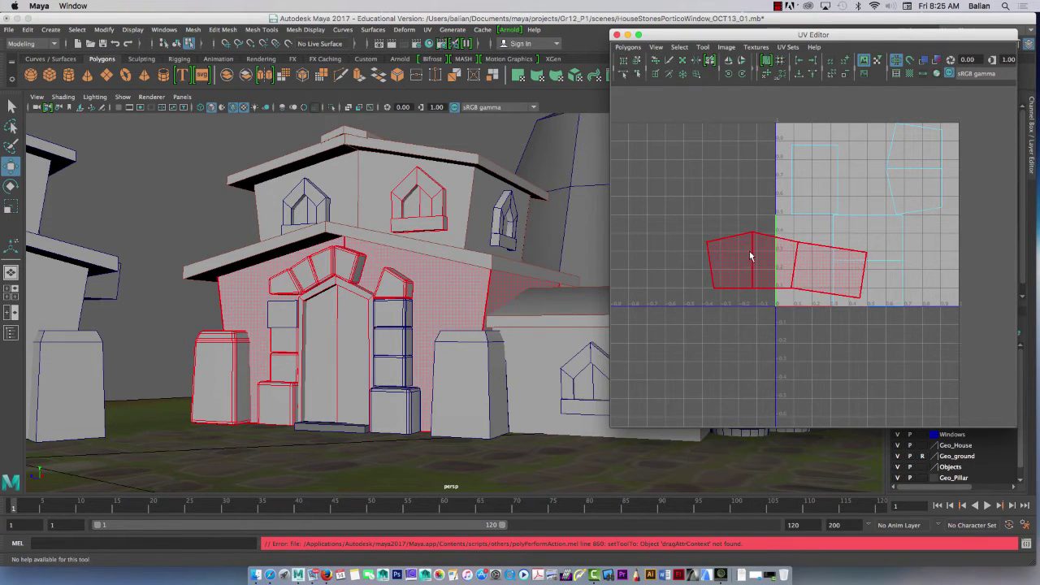
left_click(751, 270)
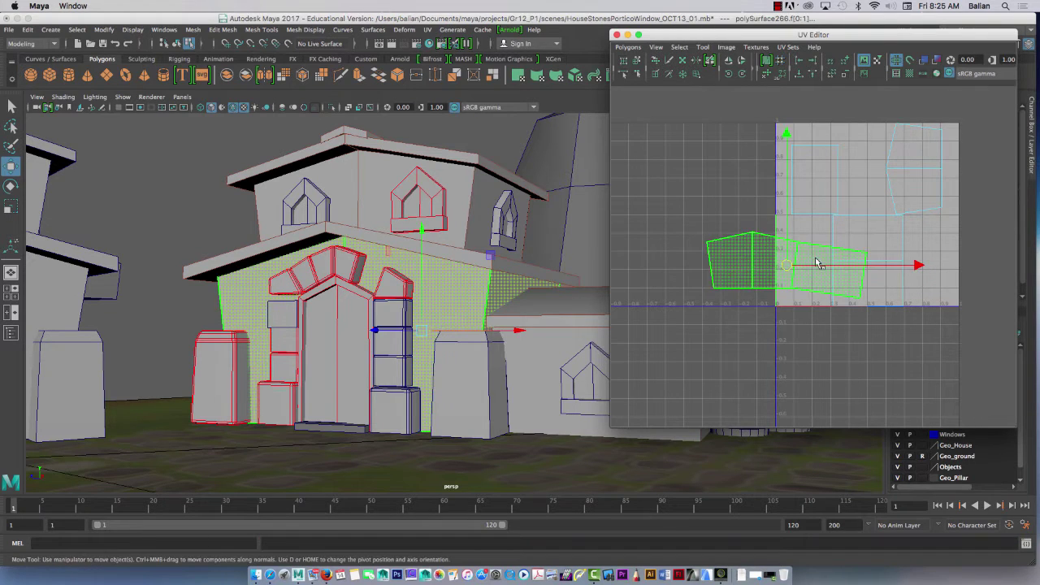
left_click_drag(816, 265, 720, 268)
right_click_drag(702, 304, 803, 368, "alt")
middle_click_drag(681, 359, 890, 301, "alt")
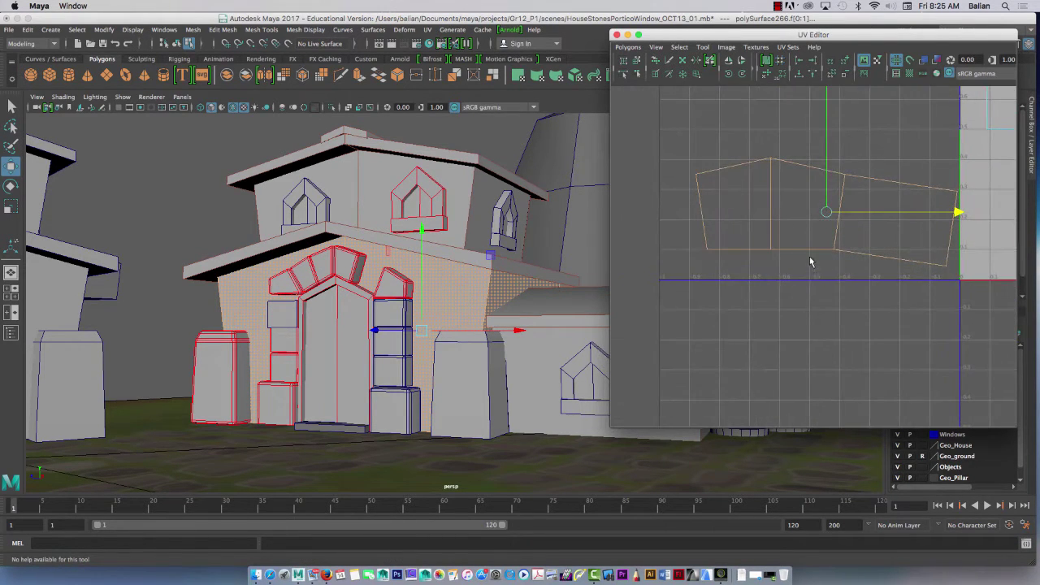
Step: Straighten the sewn side wall by aligning the strip's bottom UVs and the side wall's top UVs to their maximum V value
left_click(980, 268)
left_click(934, 248)
left_click(805, 283)
left_click(774, 204)
right_click_drag(760, 231, 807, 229)
left_click_drag(681, 222, 977, 286)
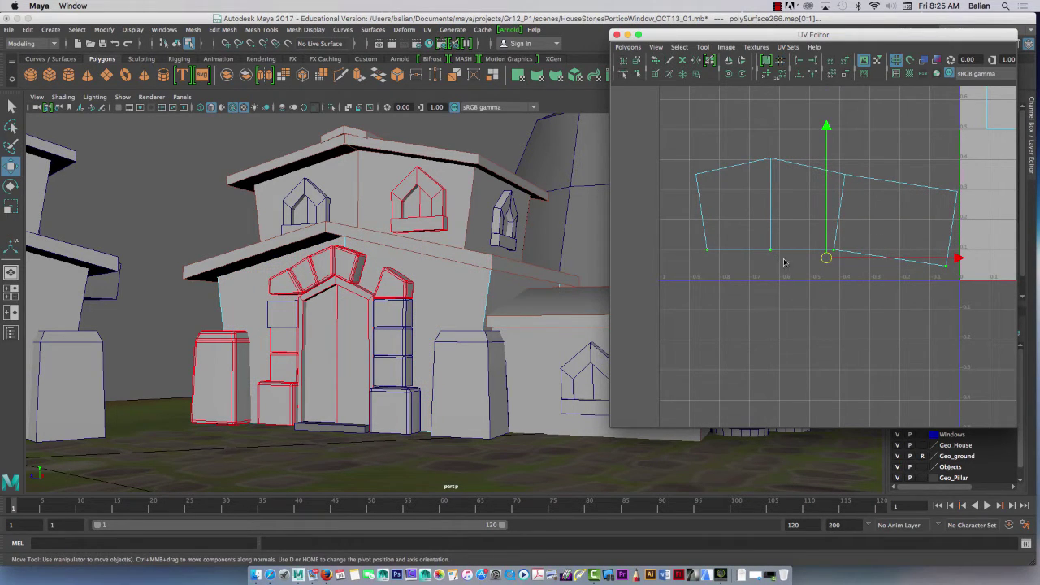
left_click(812, 73)
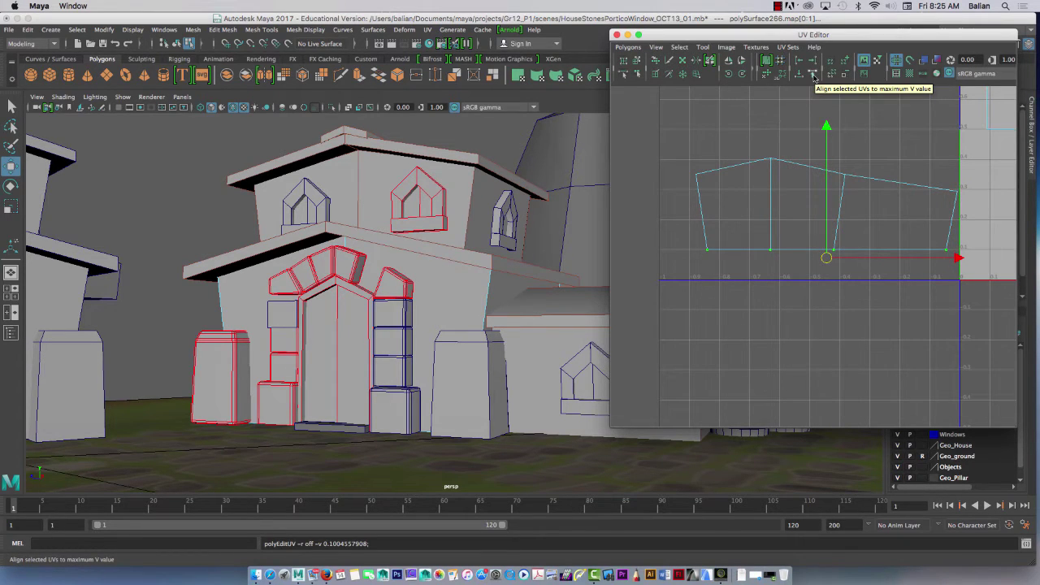
left_click_drag(840, 158, 969, 197)
left_click(812, 74)
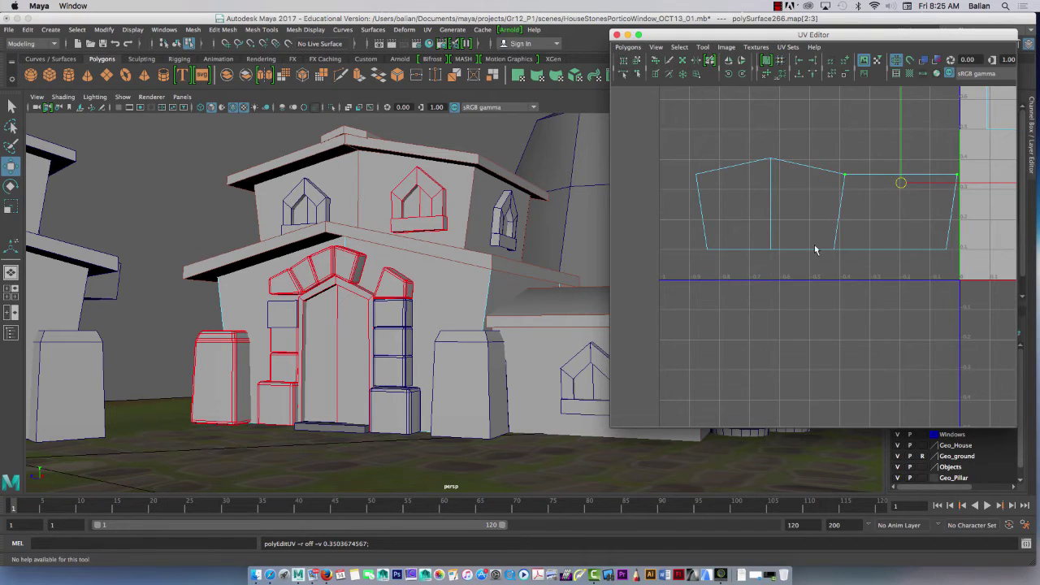
Step: Move and sew the opposite side wall's UVs onto the front wall's left edge
scroll(817, 248, "down", 5)
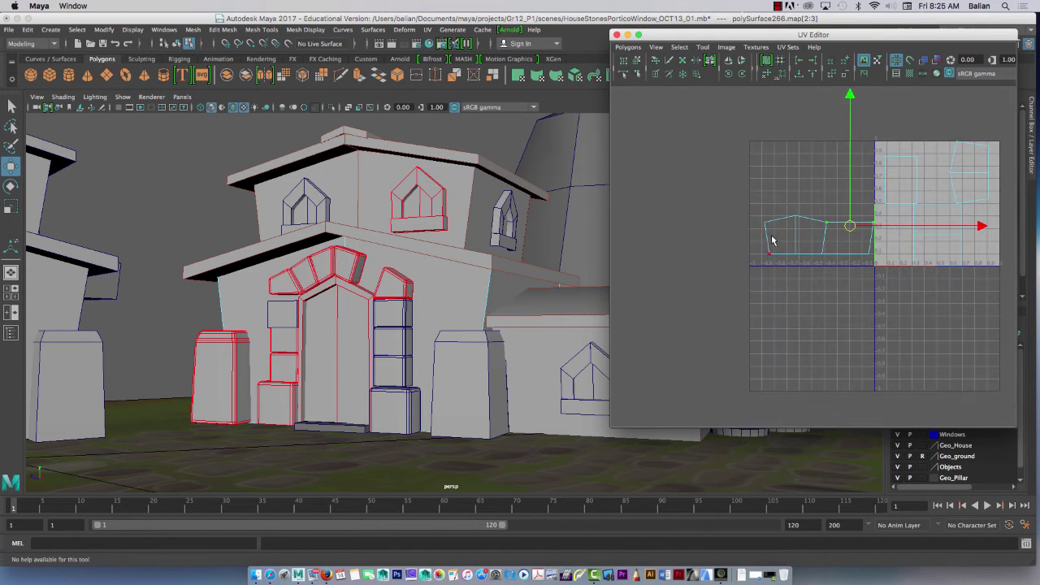
right_click_drag(771, 238, 772, 207)
left_click(769, 238)
left_click(627, 46)
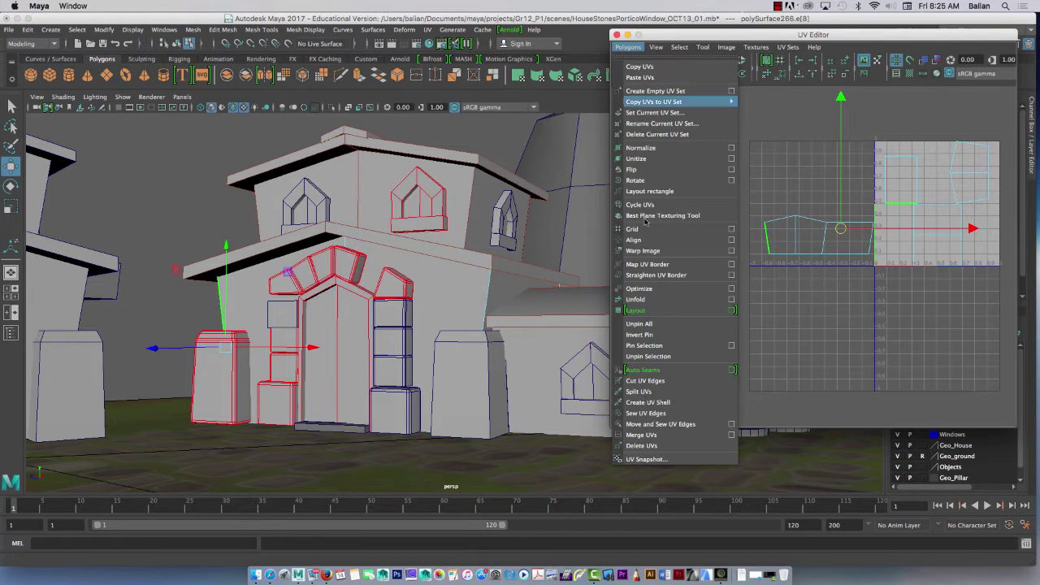
left_click(635, 423)
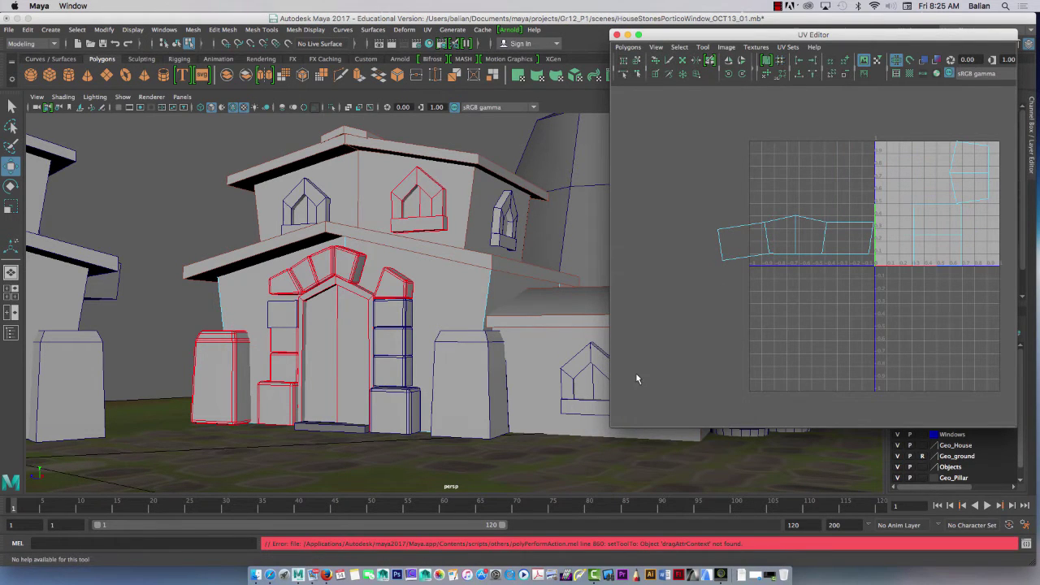
Step: Align the whole strip's bottom UVs and the left side wall's two top UVs to their maximum V value
right_click_drag(786, 296, 915, 428, "alt")
middle_click_drag(701, 332, 749, 322, "alt")
right_click_drag(733, 249, 793, 247)
left_click_drag(633, 213, 994, 280)
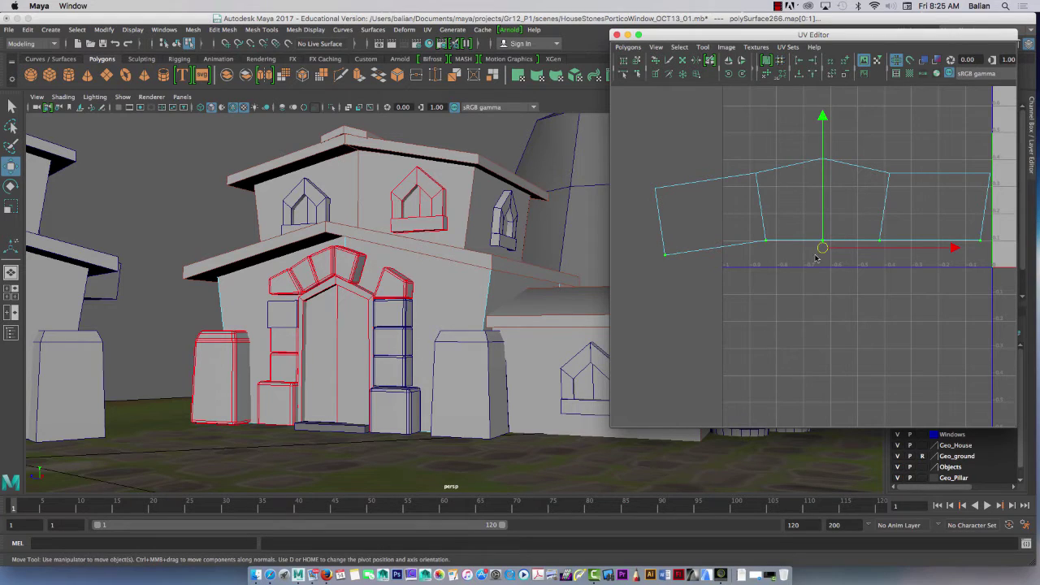
left_click(811, 64)
left_click_drag(645, 162, 771, 214)
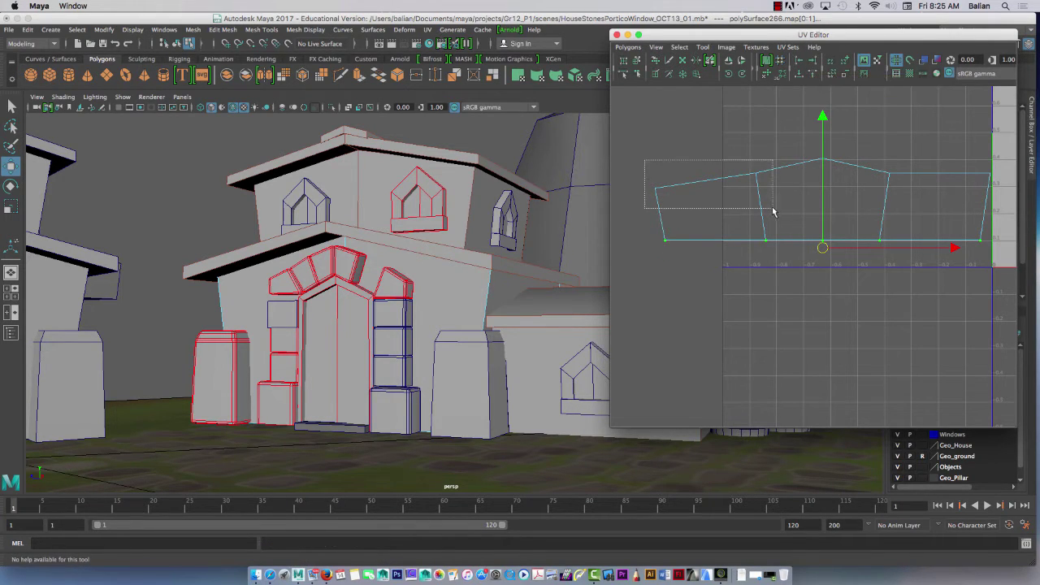
left_click(810, 62)
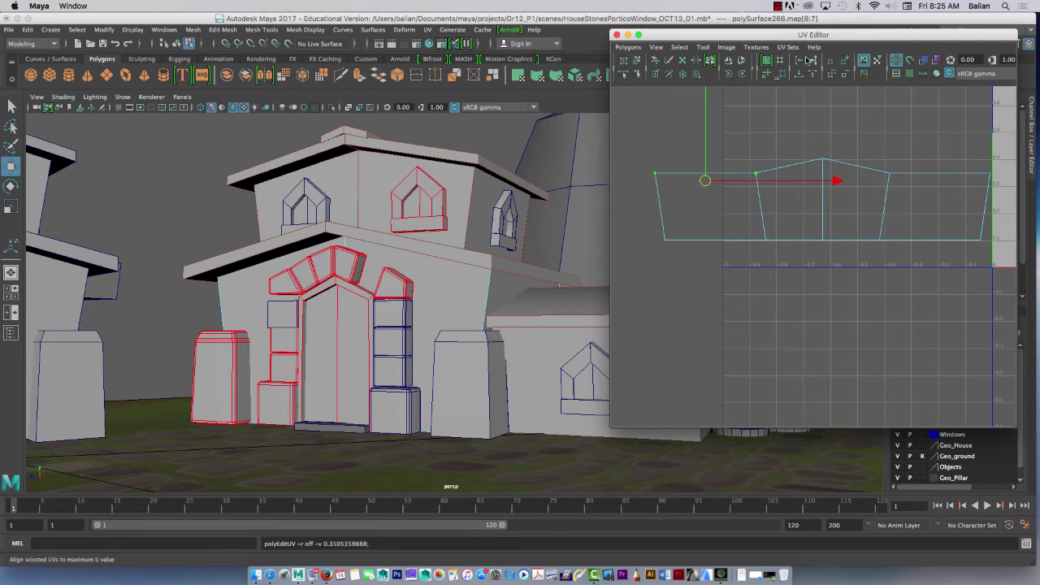
Step: Return to object selection and lift the ground-floor wall shell straight up, clear of the house roof
scroll(673, 213, "down", 3)
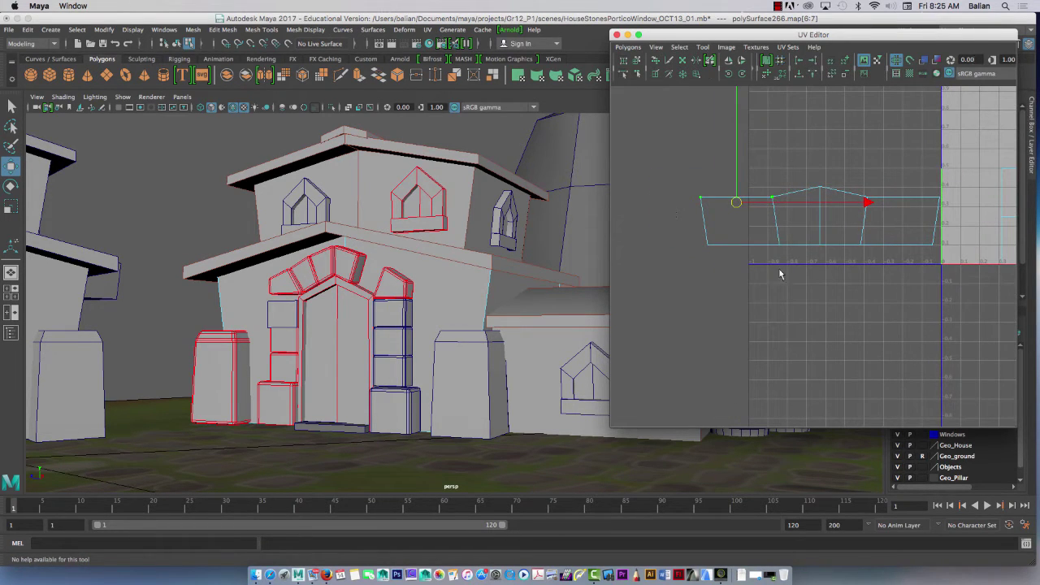
scroll(683, 197, "down", 4)
middle_click_drag(796, 338, 723, 292, "alt")
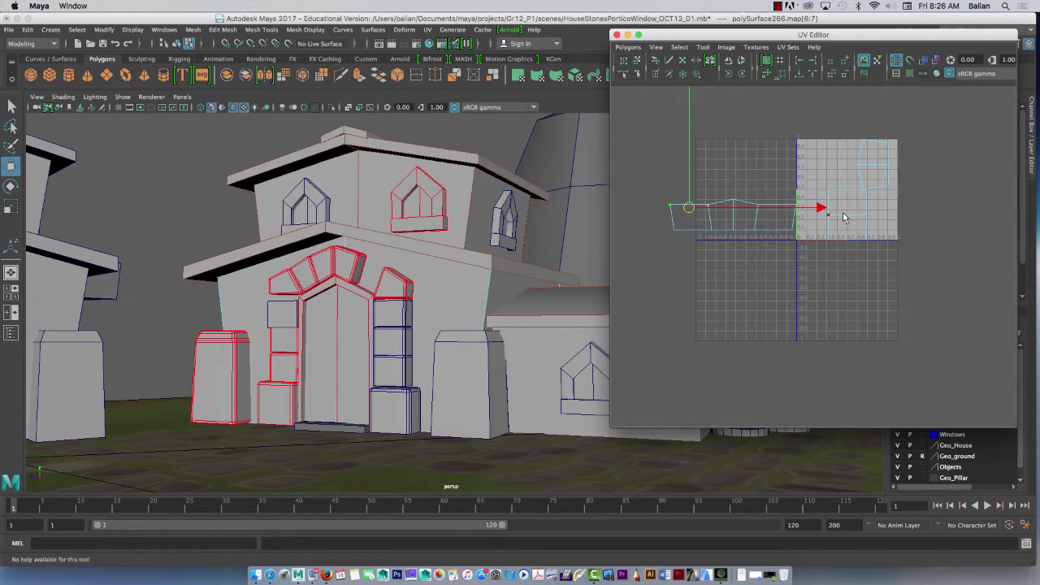
right_click_drag(433, 291, 478, 250)
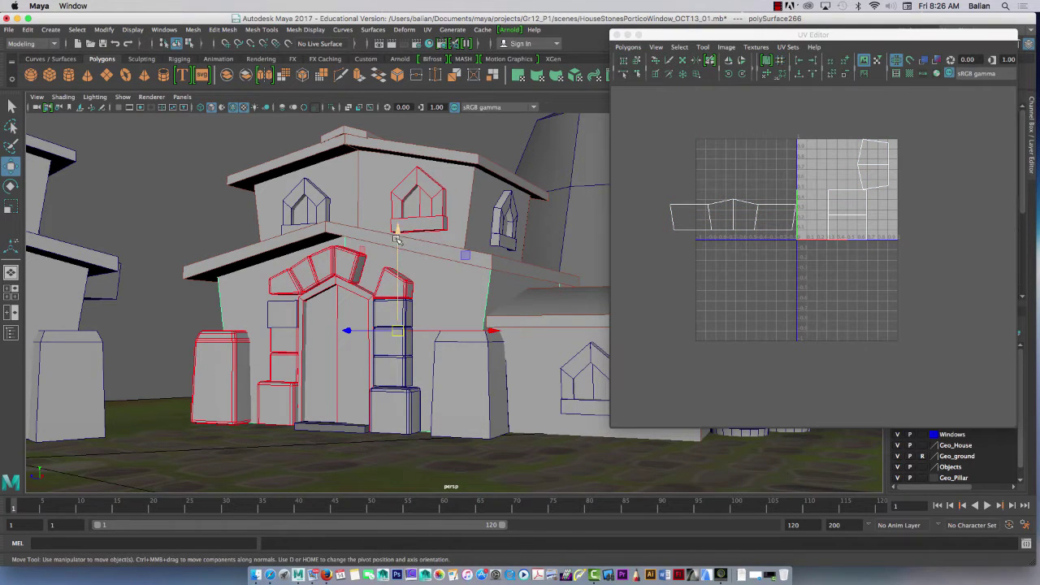
left_click_drag(396, 235, 372, 277)
middle_click_drag(360, 251, 358, 376, "alt")
left_click_drag(358, 376, 358, 392, "alt")
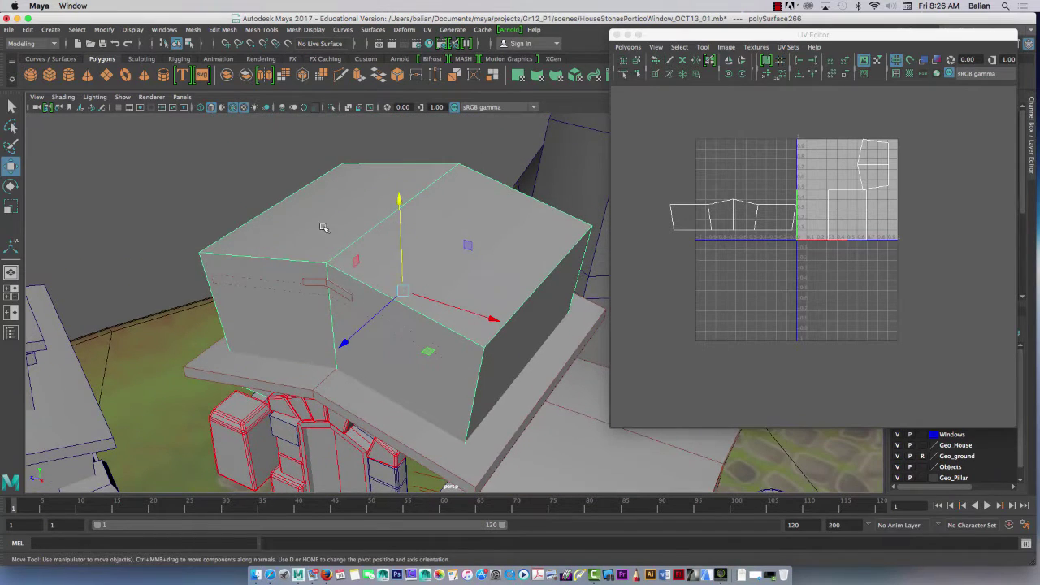
Step: Delete the two sloped top faces of the raised wall shell
right_click_drag(452, 252, 454, 284)
left_click(436, 243)
left_click(435, 243)
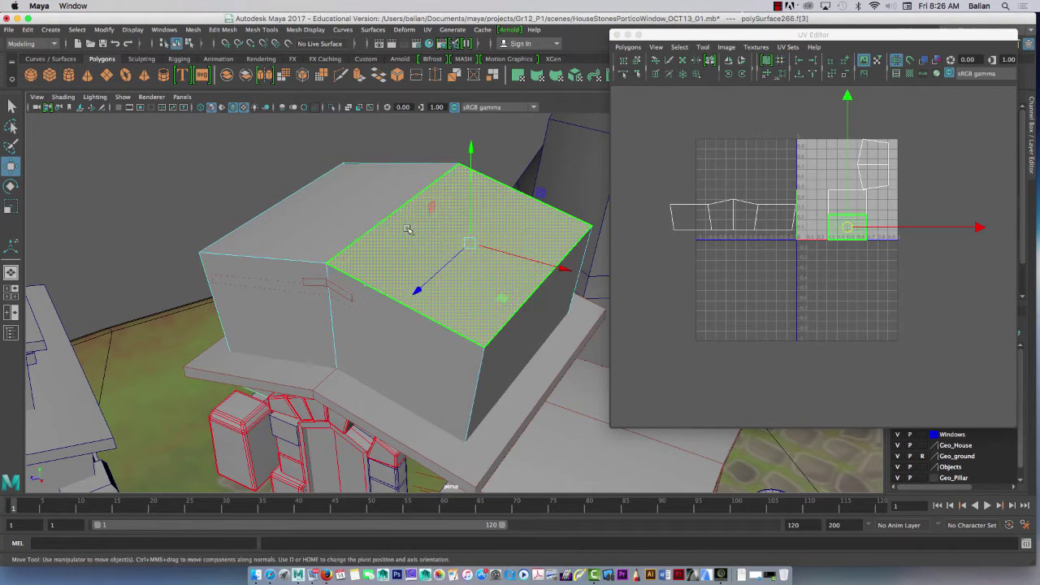
left_click(311, 227, "shift")
left_click_drag(411, 338, 397, 317, "alt")
key("Delete")
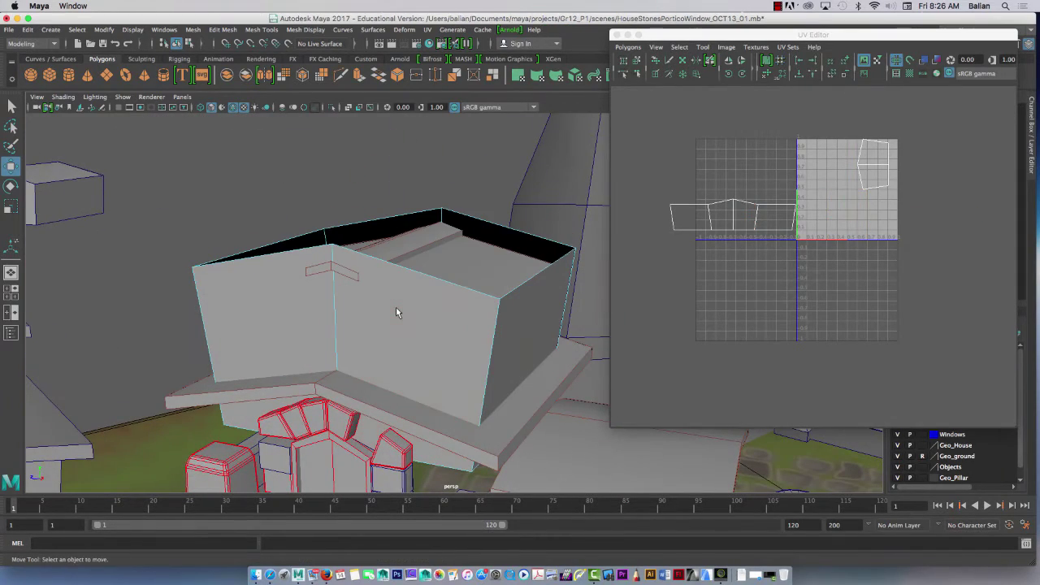
Step: Select the raised wall shell as an object and reset its Translate Y to 0
right_click_drag(297, 262, 352, 228)
left_click(353, 233)
left_click_drag(670, 35, 507, 45)
right_click_drag(245, 294, 232, 225)
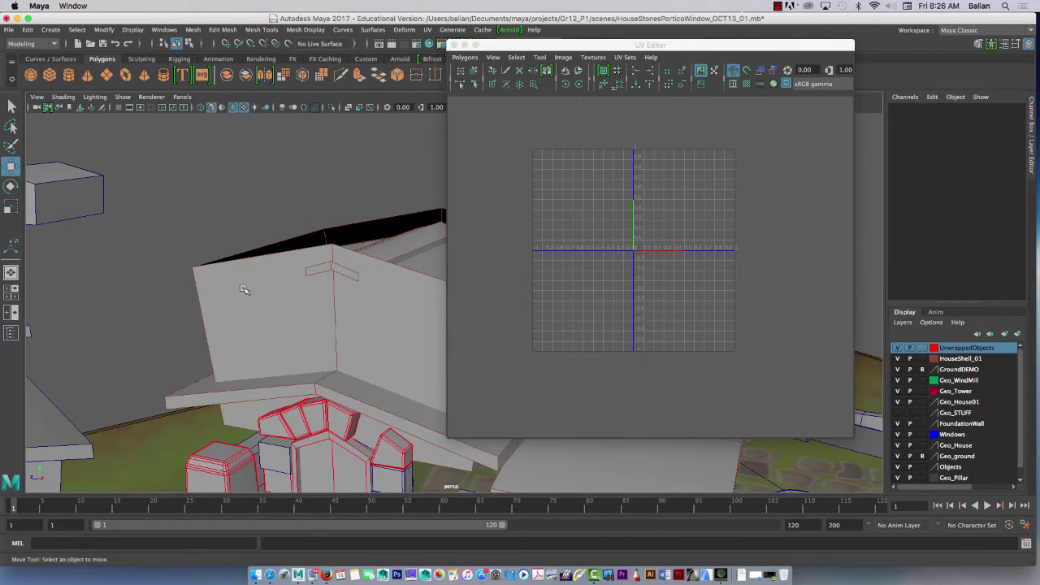
left_click(264, 304)
double_click(989, 125)
type("0")
key("Return")
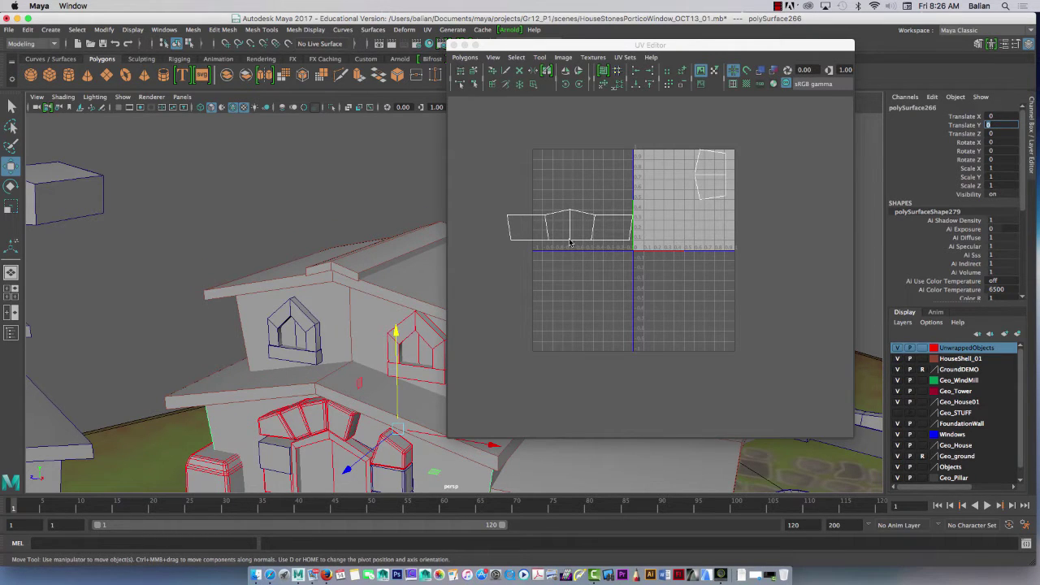
Step: Move and sew the remaining gable wall's UVs onto the free right edge of the wall strip
right_click_drag(573, 247, 726, 287, "alt")
left_click_drag(569, 52, 727, 49)
right_click_drag(706, 193, 761, 254, "alt")
middle_click_drag(735, 270, 793, 362, "alt")
right_click_drag(793, 363, 712, 271, "alt")
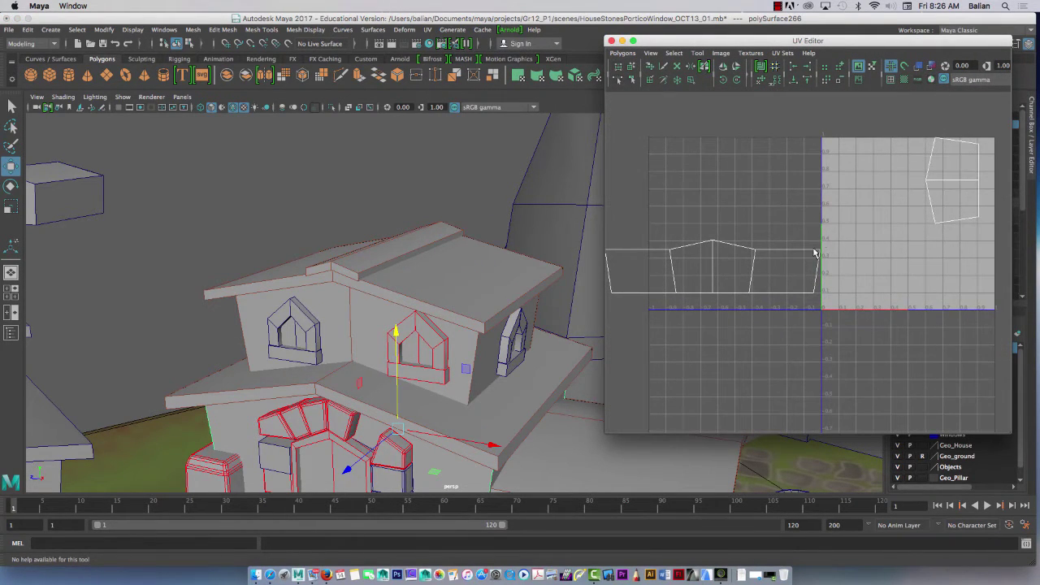
right_click(816, 273)
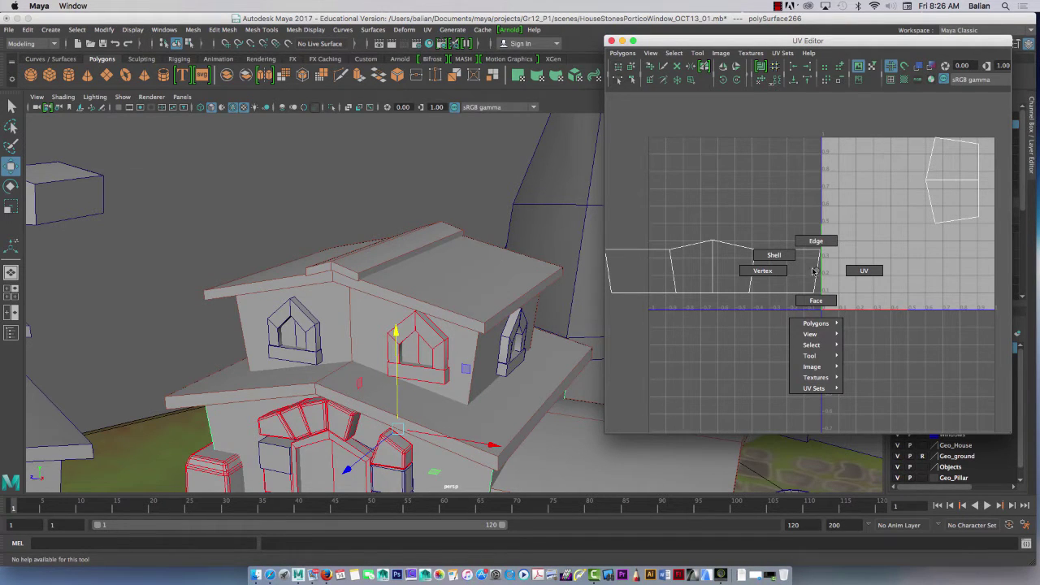
right_click_drag(813, 264, 818, 238)
left_click(810, 268)
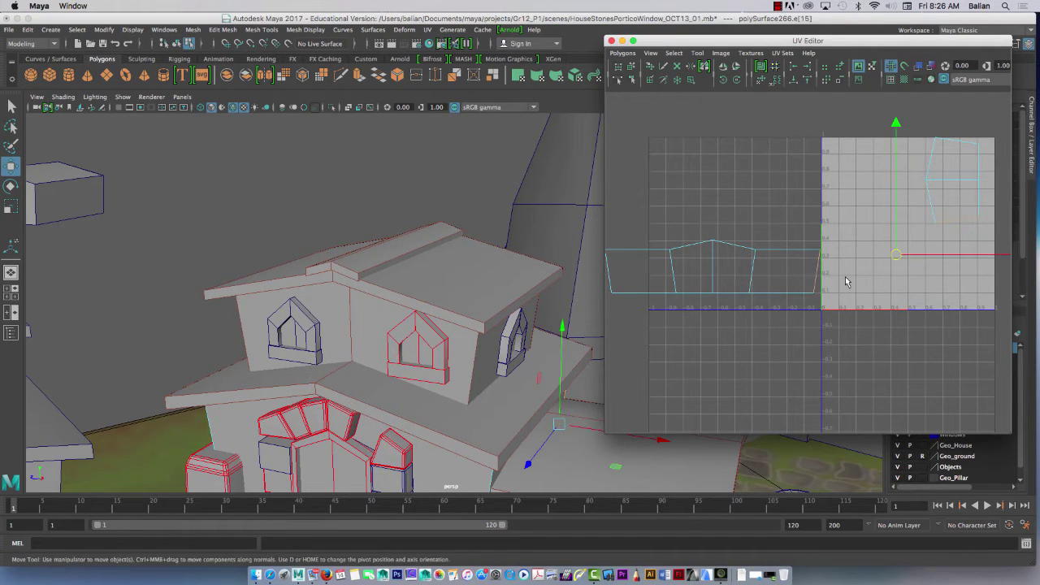
left_click(622, 52)
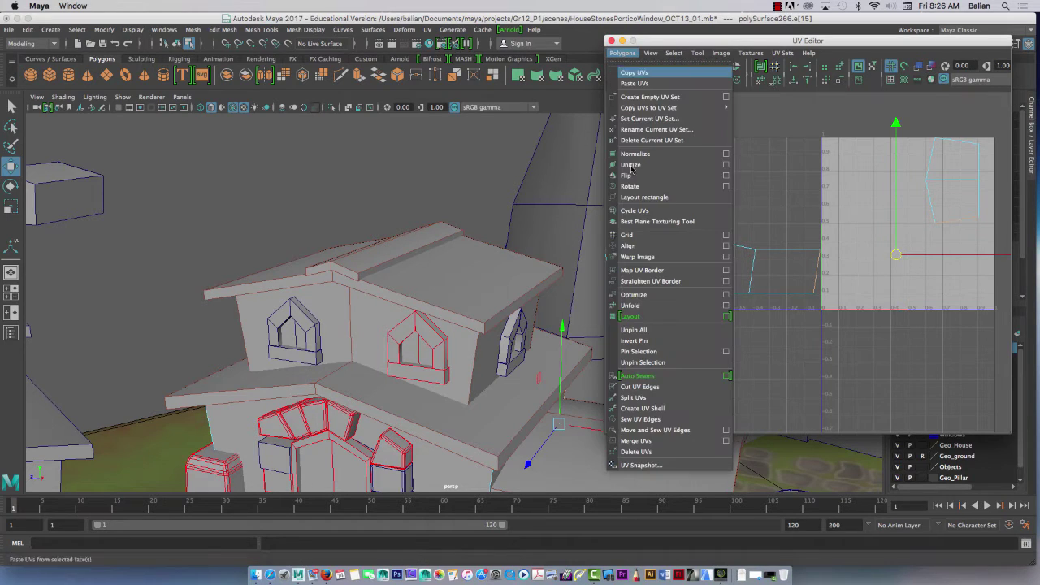
left_click(636, 429)
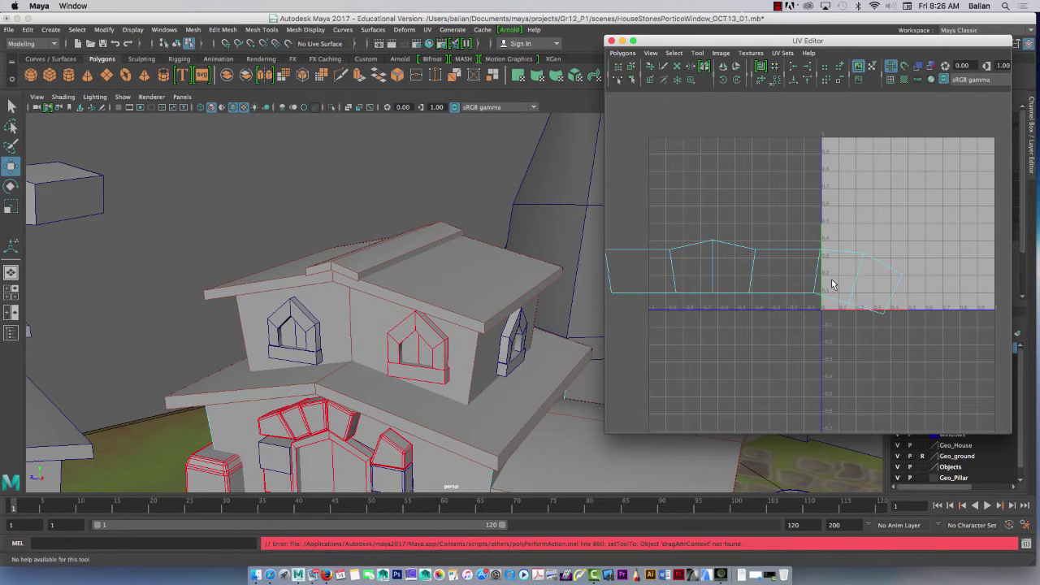
Step: Align the sewn back gable wall's bottom UVs and its top UVs to their maximum V value
right_click_drag(828, 274, 905, 371, "alt")
middle_click_drag(906, 375, 805, 282, "alt")
right_click(714, 212)
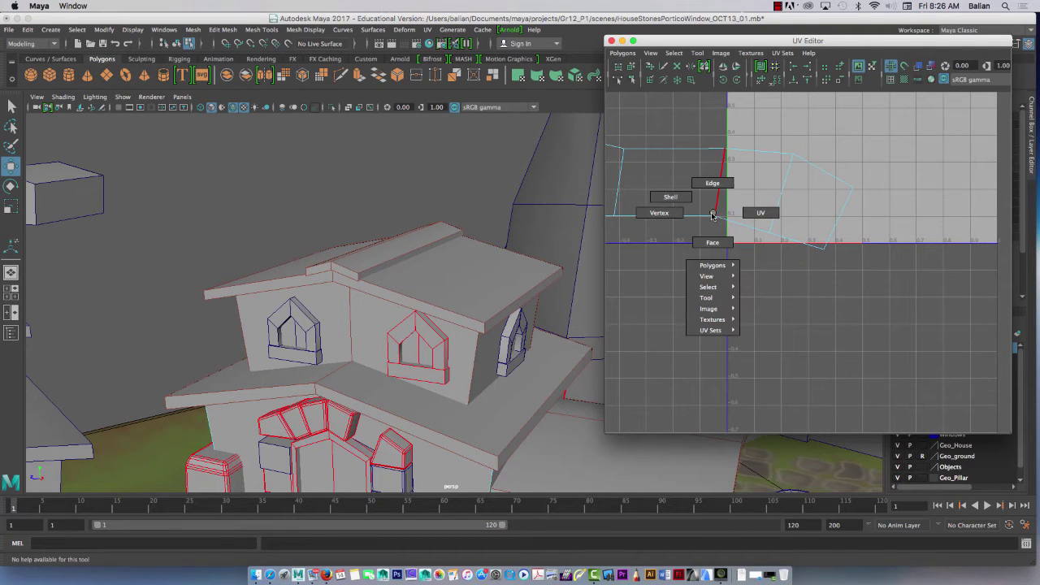
right_click_drag(712, 214, 757, 214)
left_click_drag(689, 194, 865, 270)
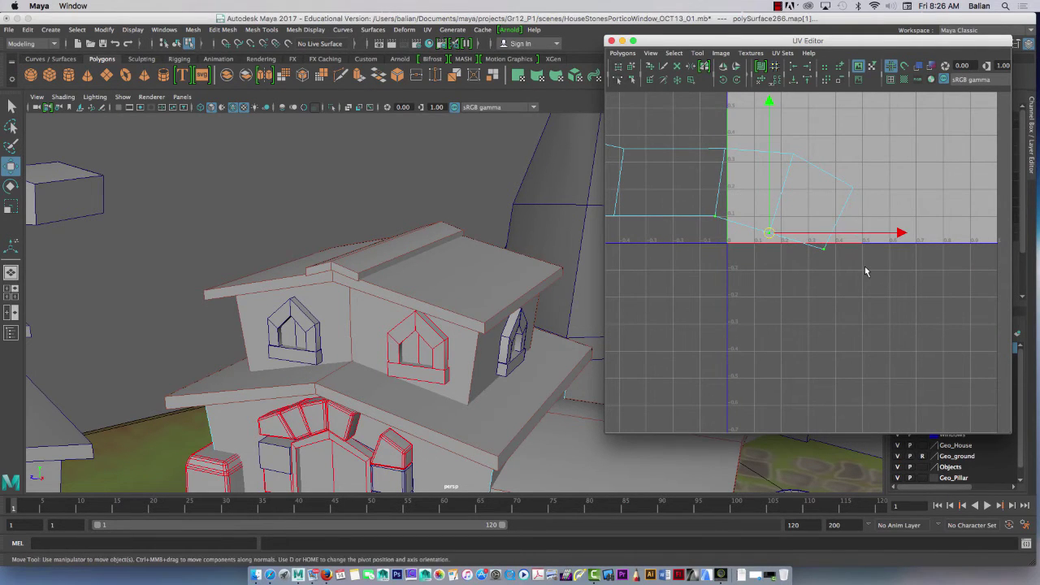
left_click(806, 70)
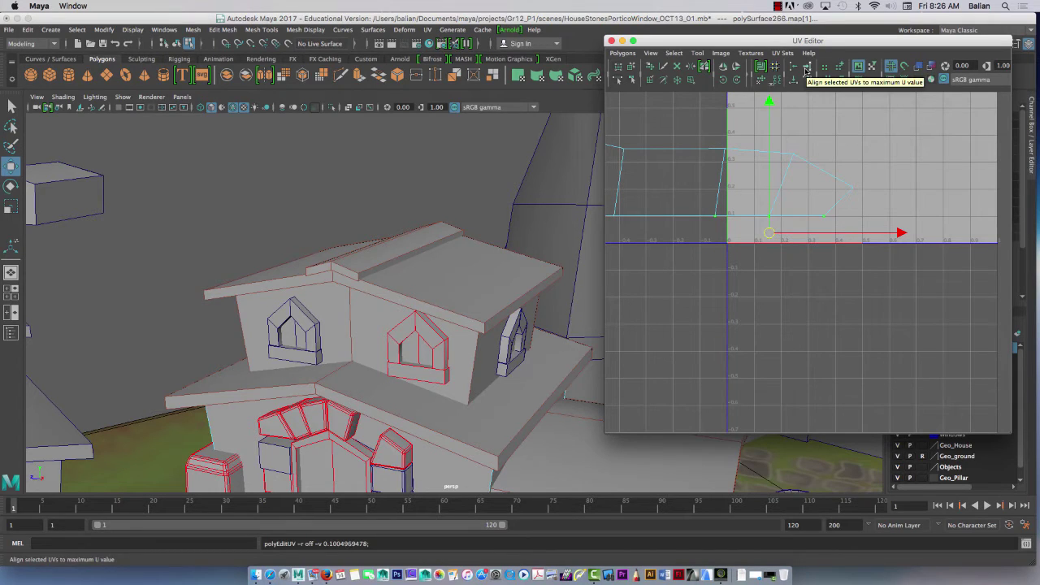
left_click_drag(722, 131, 887, 190)
left_click(807, 72)
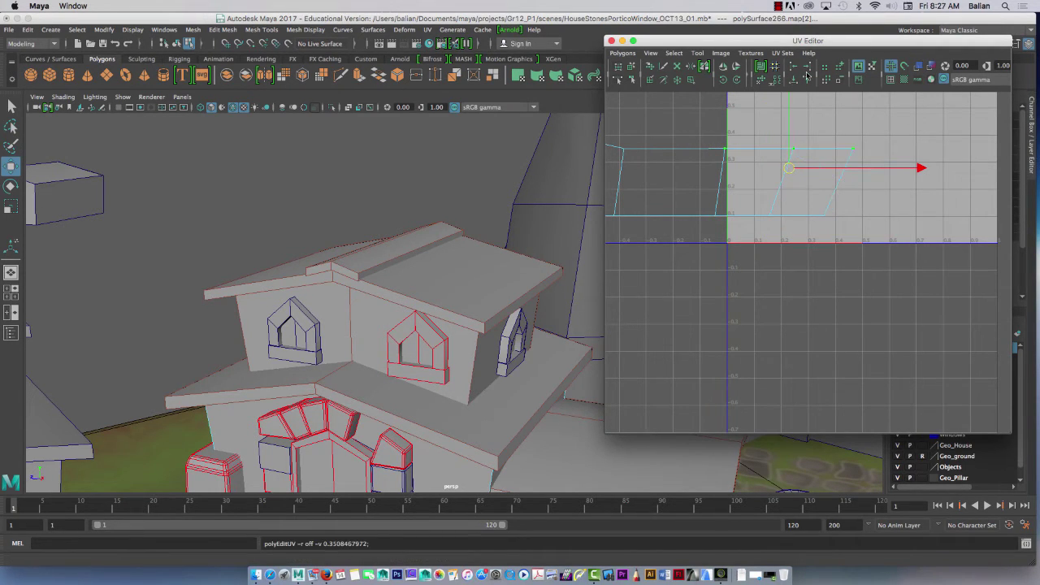
Step: Raise the back wall's top middle UV into a gable peak and move its outer top corner UV left
left_click_drag(778, 133, 814, 157)
left_click_drag(785, 113, 784, 105)
left_click_drag(886, 154, 832, 147)
left_click(877, 148)
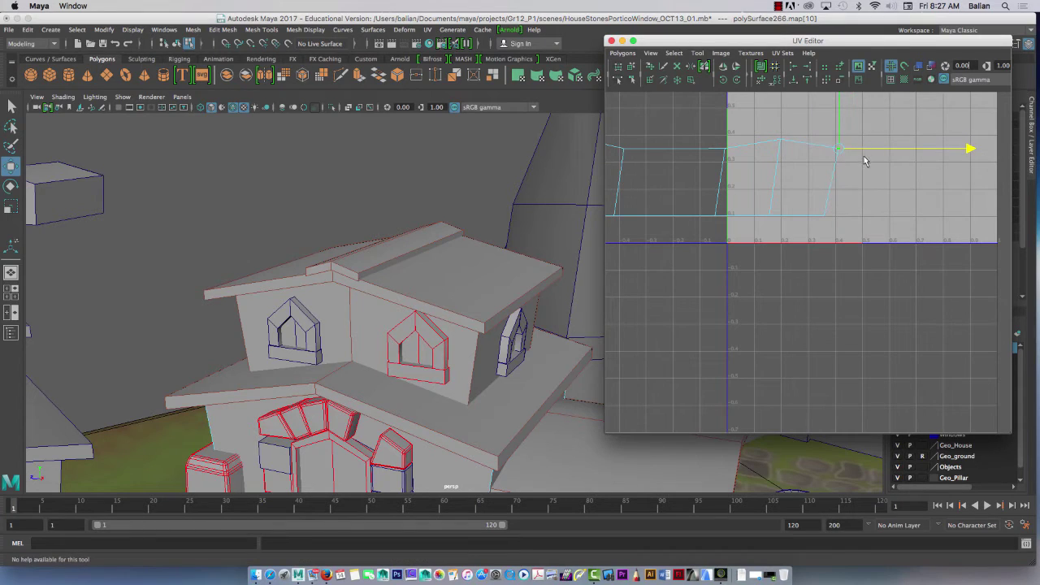
Step: Move the back gable wall's inner top corner UV left and line up its bottom middle UV vertically with the peak UV
left_click_drag(714, 136, 731, 155)
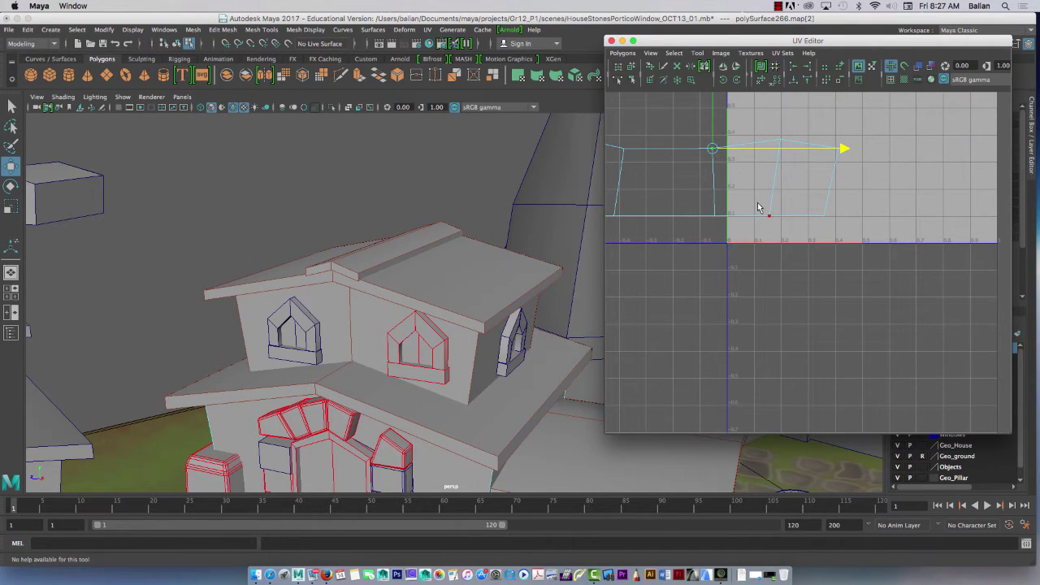
left_click_drag(766, 209, 786, 231)
left_click(793, 218)
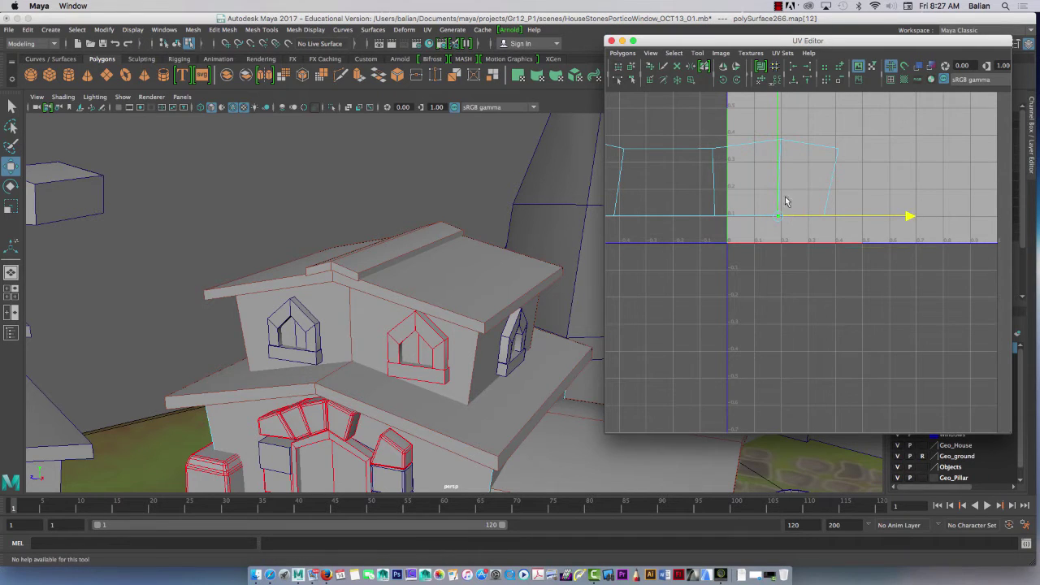
left_click_drag(765, 126, 794, 155)
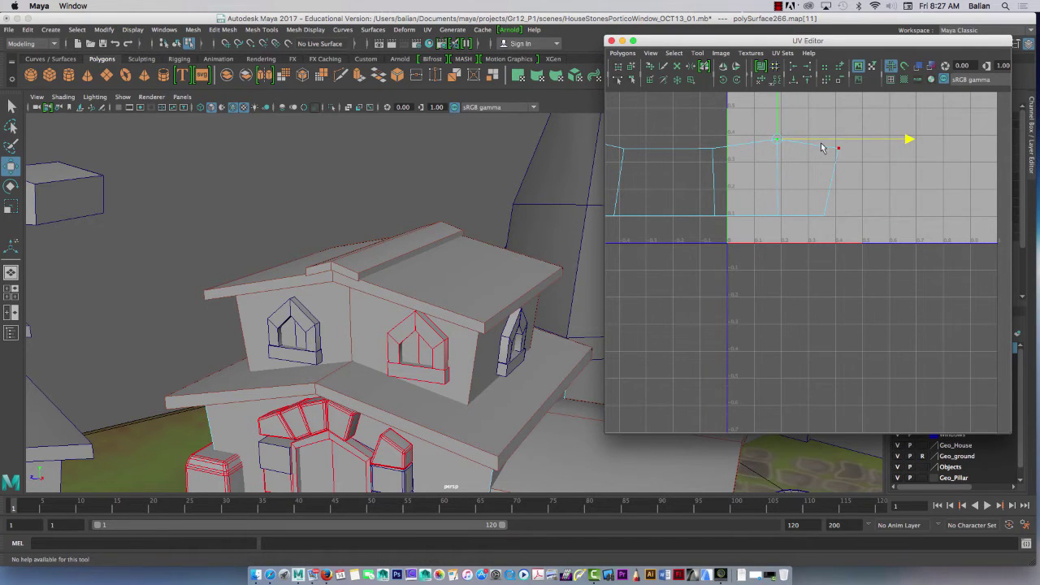
Step: Raise the back gable wall's peak UV slightly above its current height
right_click_drag(781, 235, 620, 158, "alt")
right_click_drag(686, 295, 678, 301, "alt")
middle_click_drag(680, 327, 752, 315, "alt")
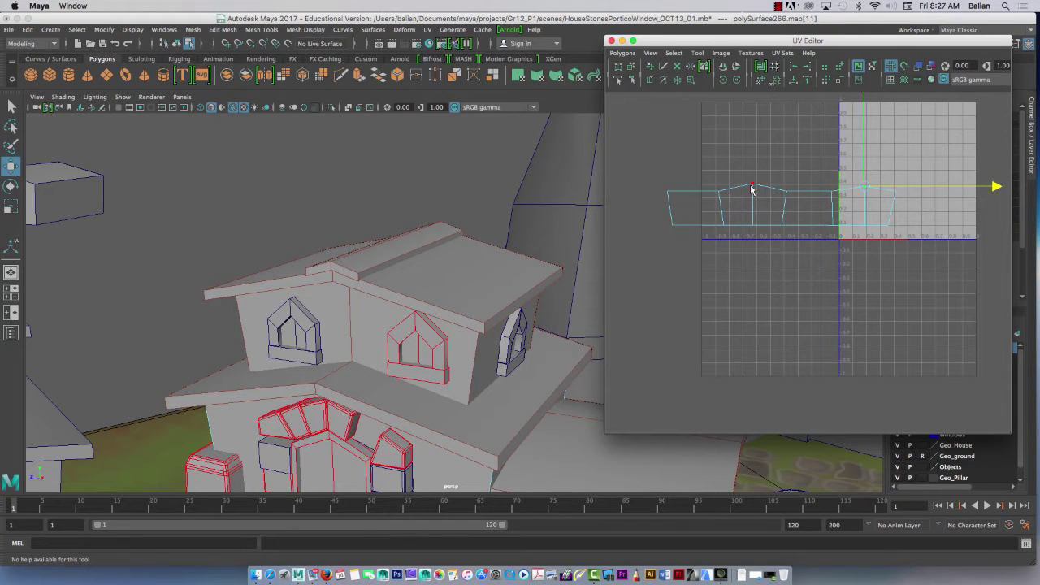
left_click_drag(864, 173, 862, 168)
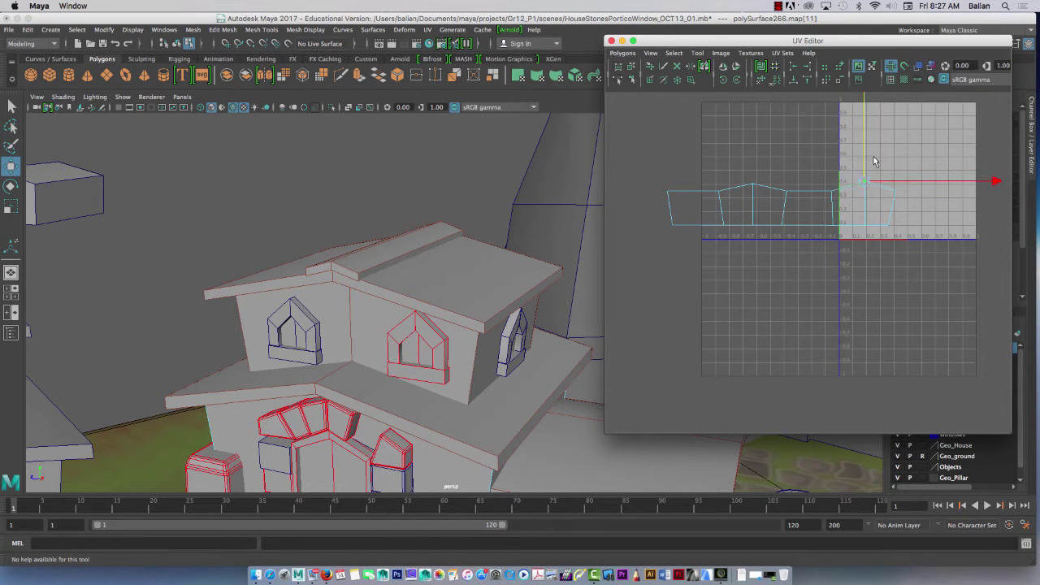
Step: Select the whole ground-floor wall strip as a UV shell, scale it down uniformly and park it below the U axis, left of the V axis
left_click_drag(692, 170, 942, 280)
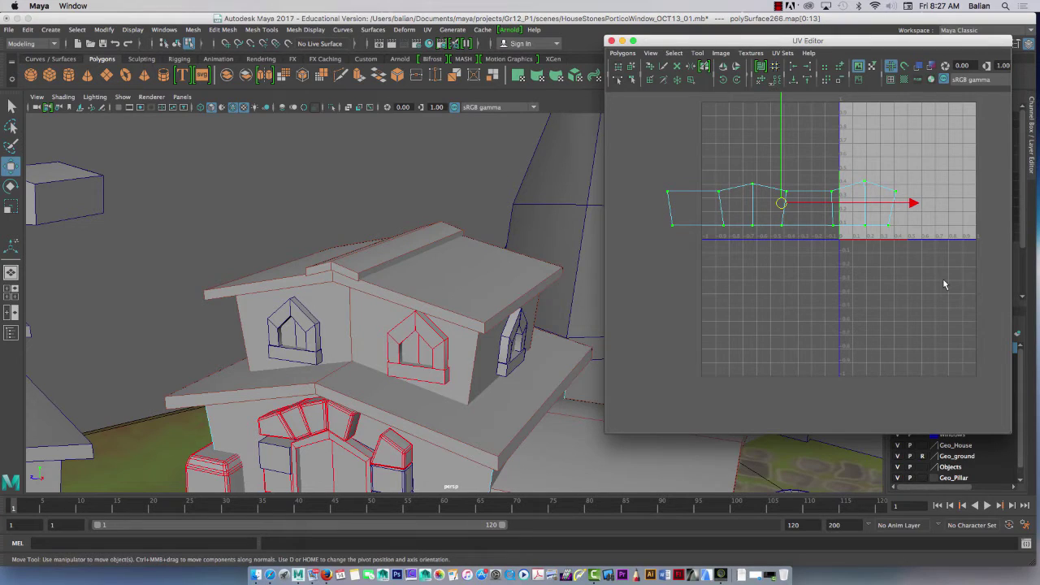
left_click(896, 183)
right_click(746, 208)
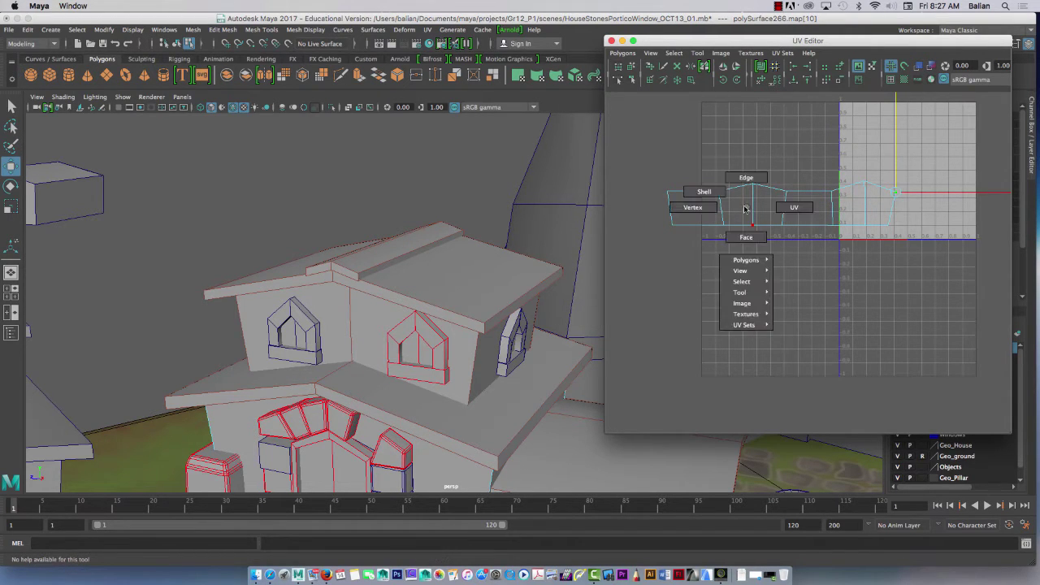
left_click(703, 191)
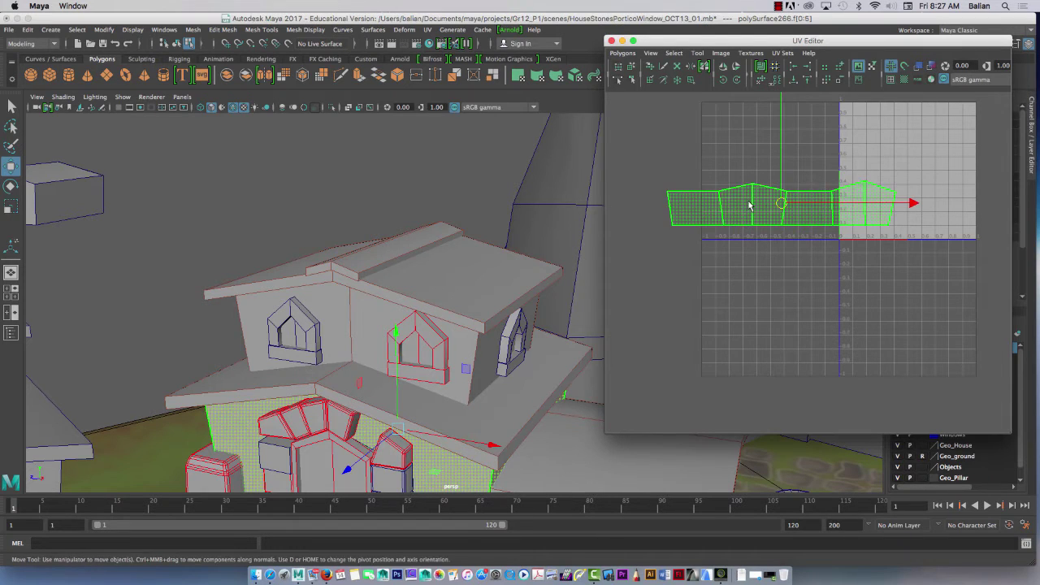
key("r")
middle_click_drag(749, 207, 725, 180)
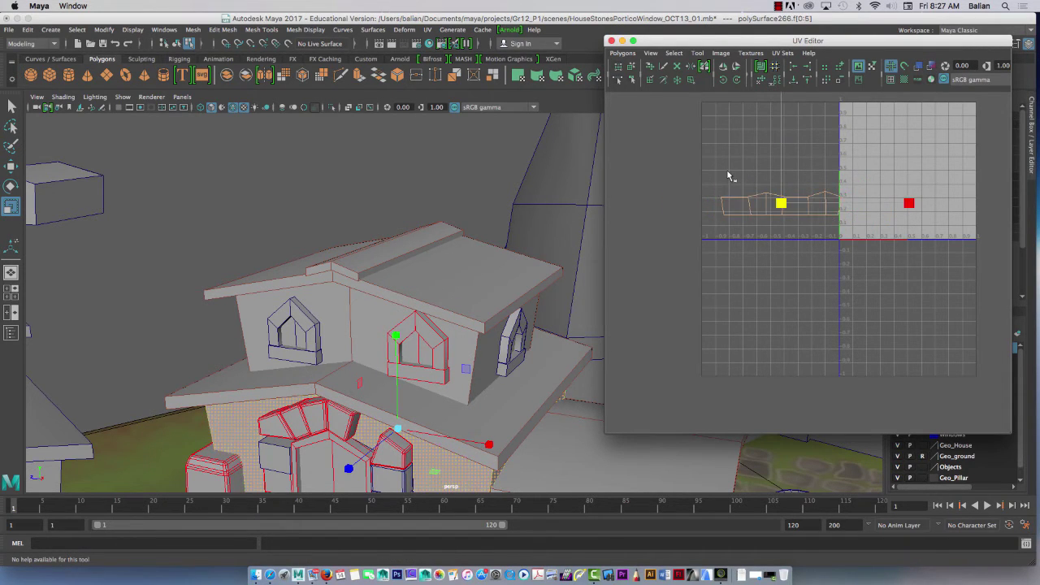
key("w")
left_click_drag(779, 144, 774, 214)
left_click_drag(840, 274, 828, 274)
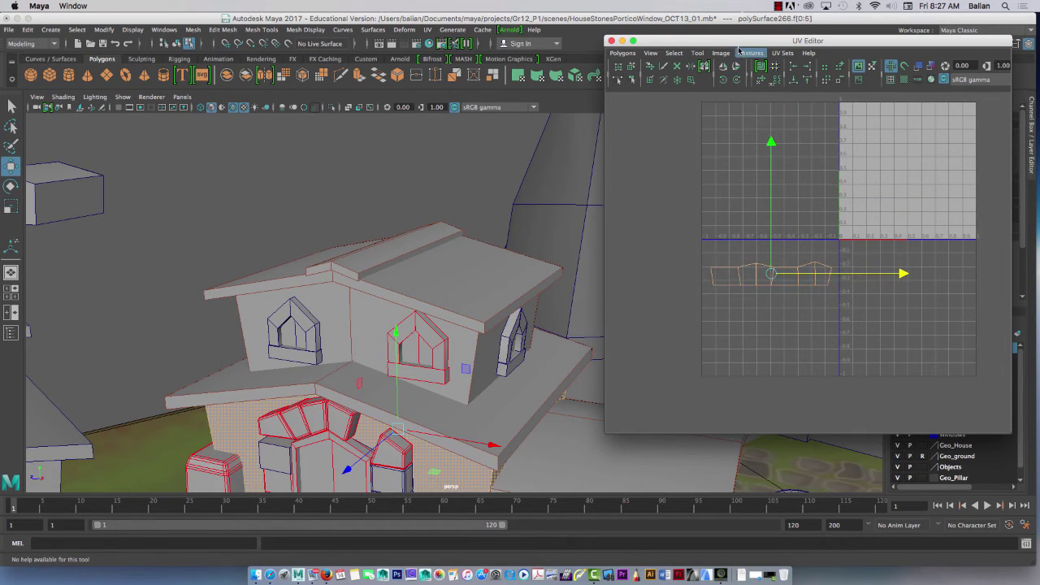
Step: Return the ground-floor wall shell to object mode, add it to the UnwrappedObjects display layer and deselect it
left_click_drag(737, 46, 562, 7)
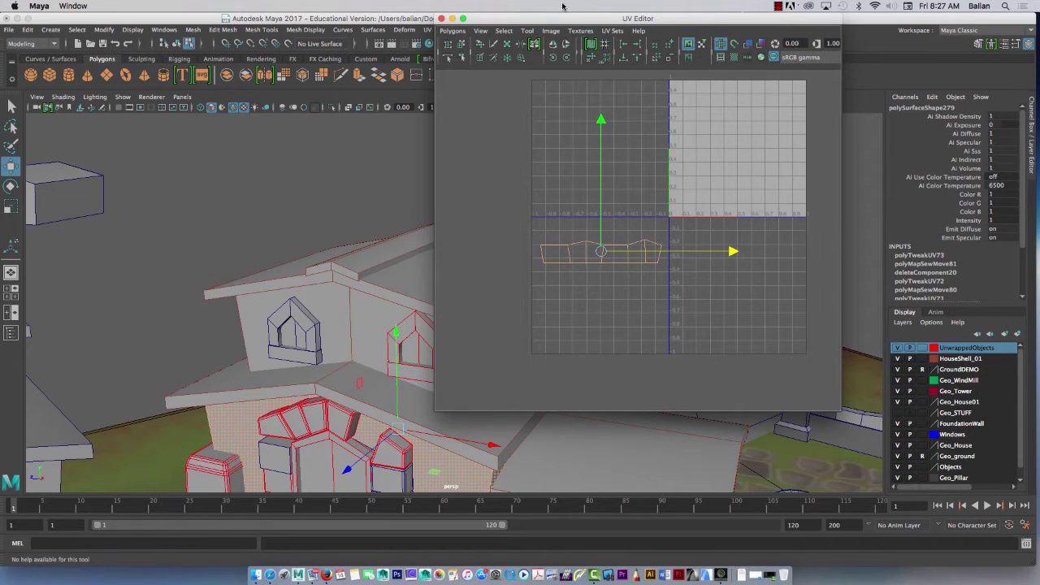
right_click_drag(241, 261, 287, 247)
key("f")
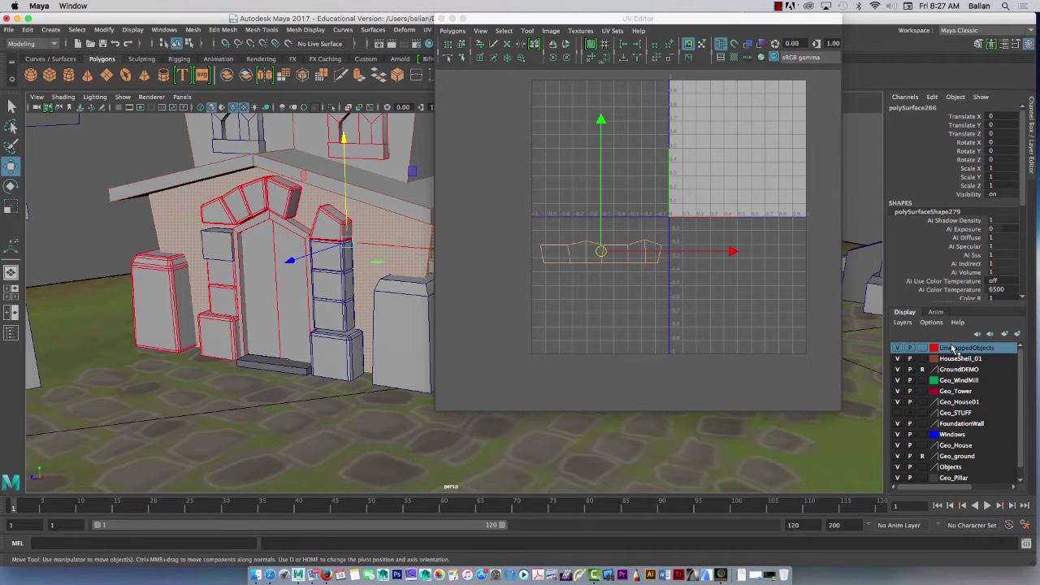
right_click(952, 348)
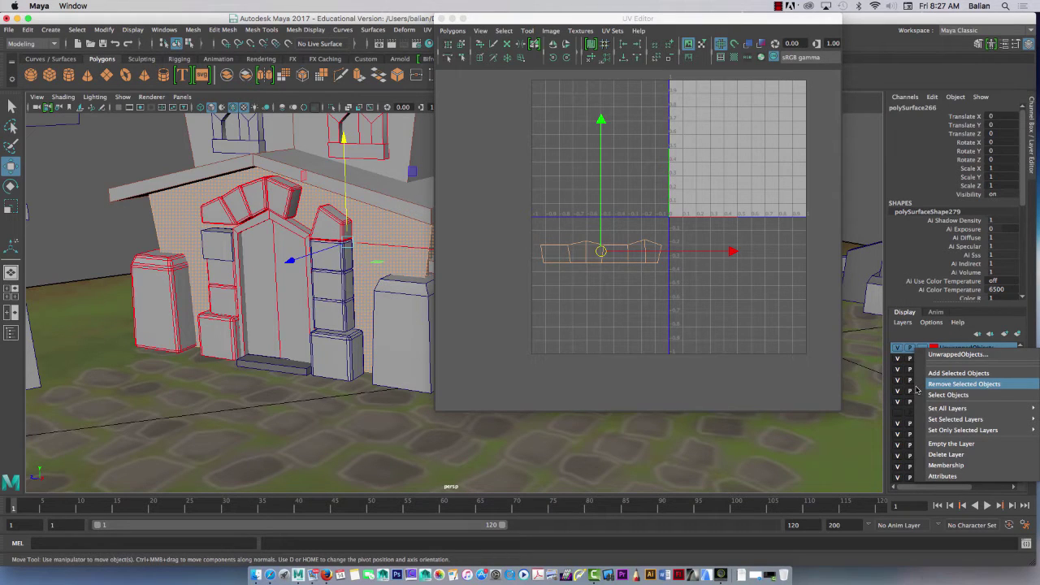
left_click(931, 383)
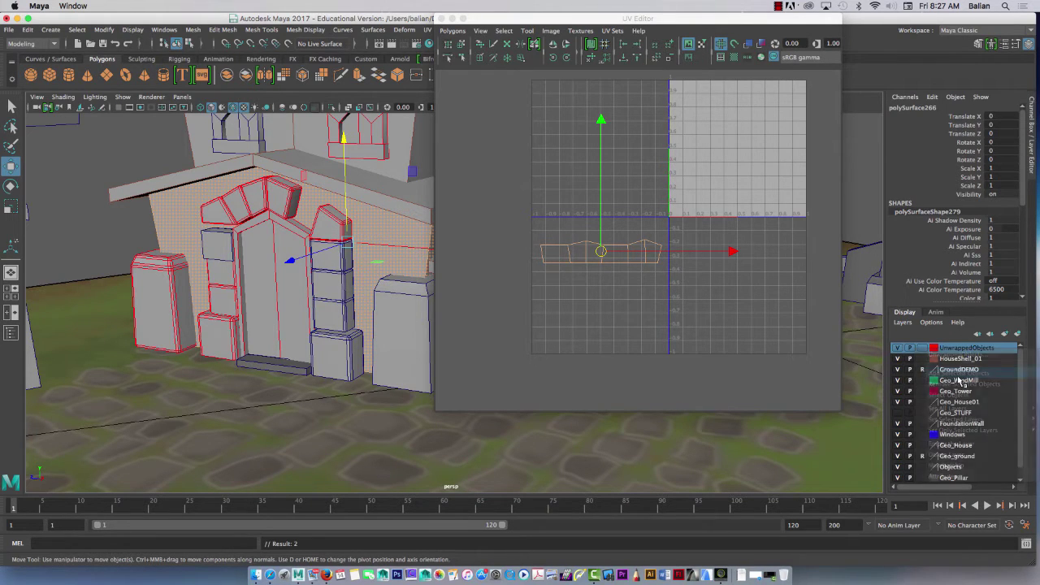
left_click(113, 143)
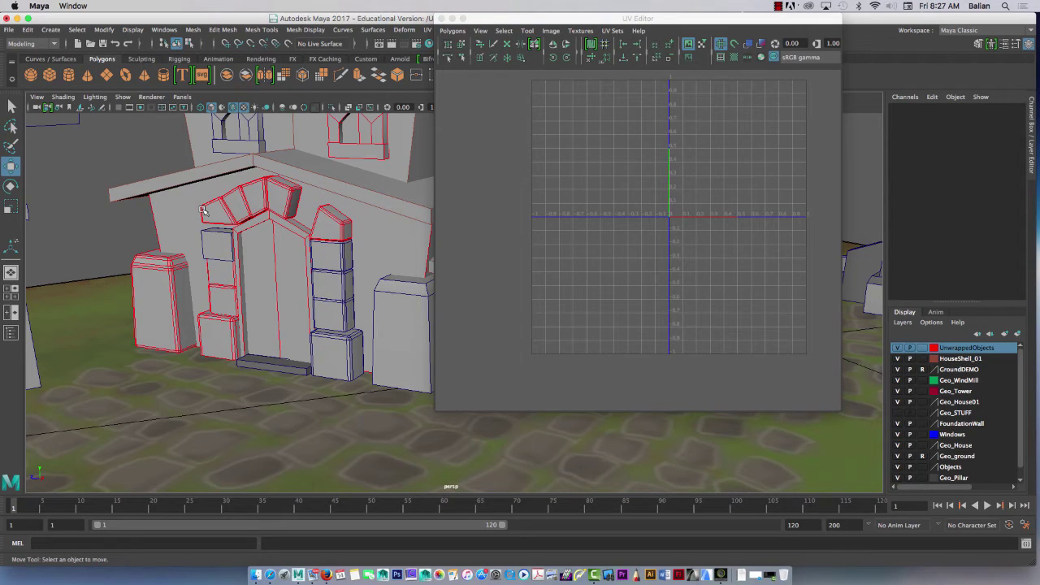
Step: Select the house's upper-floor wall shell and center its pivot
scroll(215, 232, "up", 3)
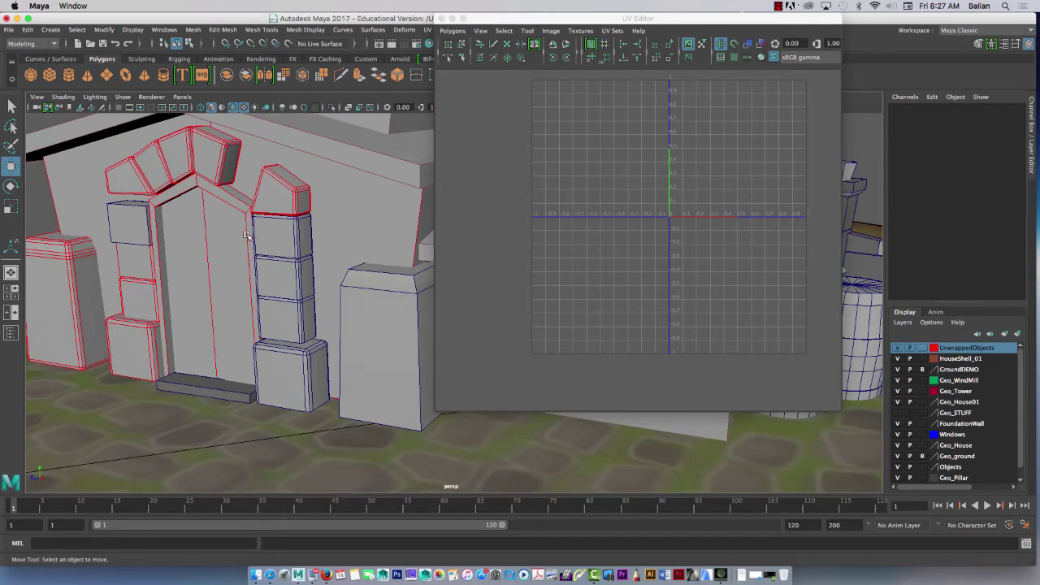
left_click_drag(488, 21, 674, 51)
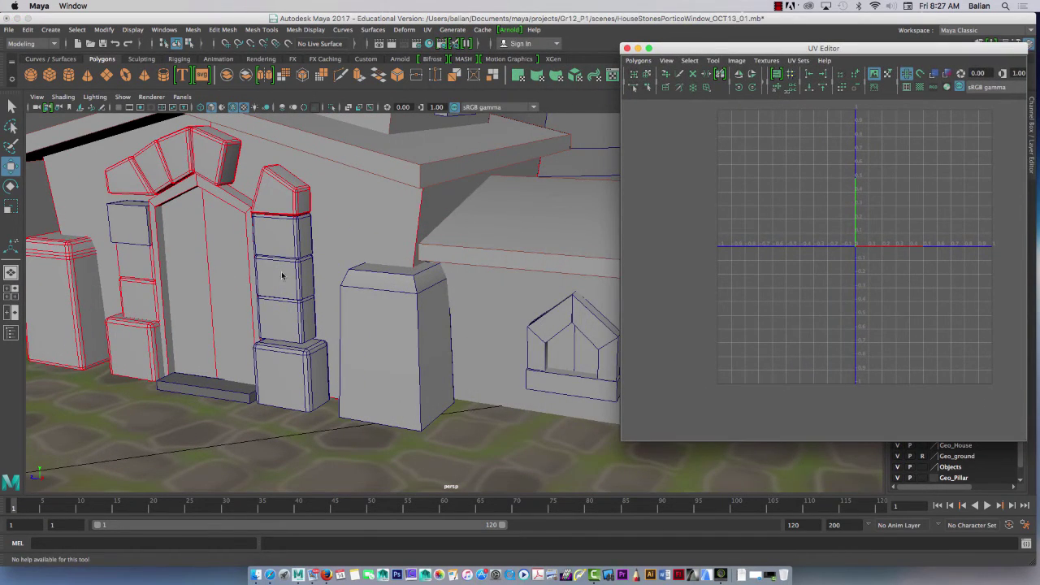
right_click_drag(265, 269, 84, 179, "alt")
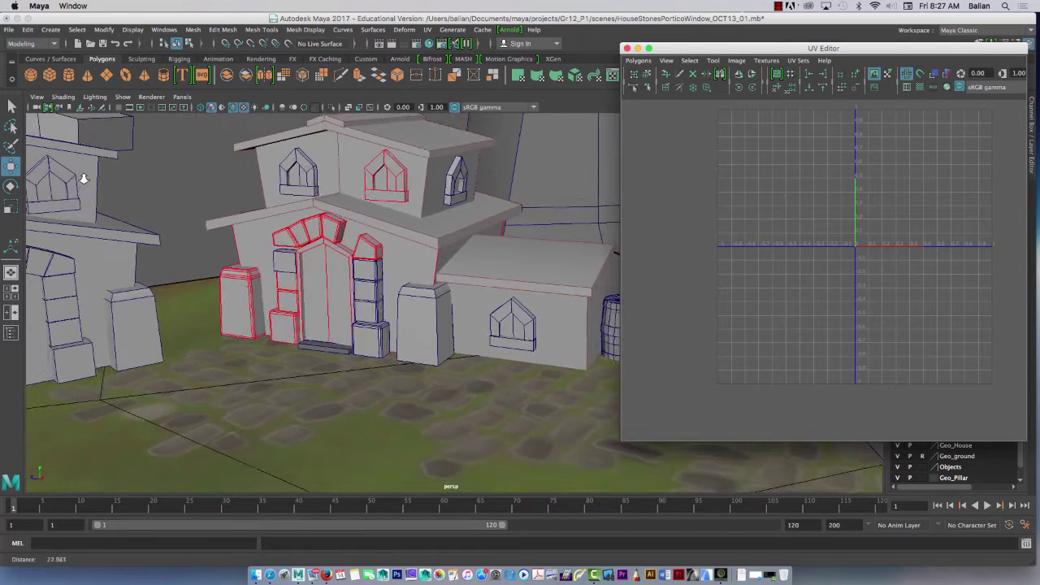
left_click(268, 166)
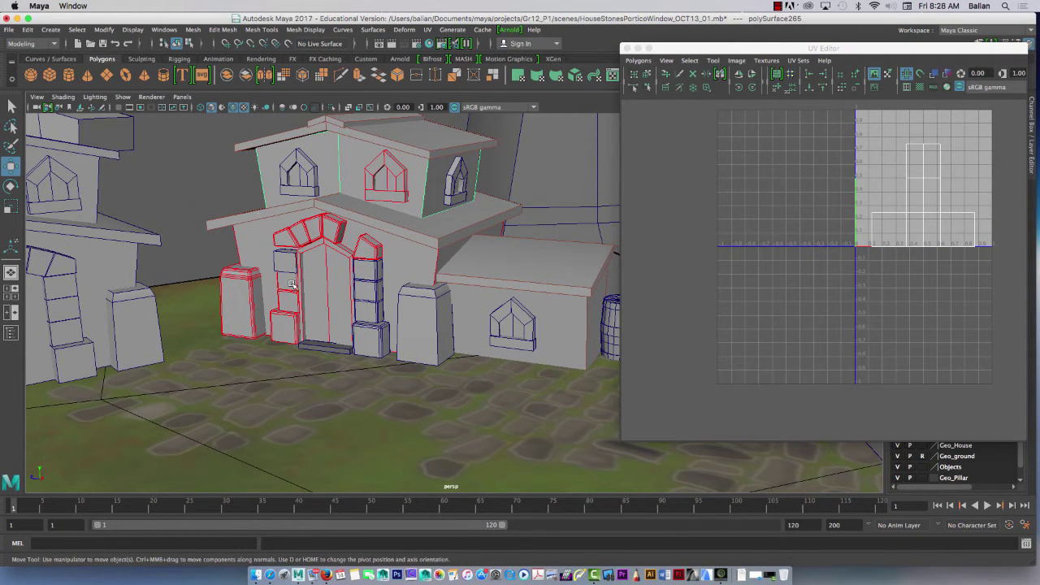
left_click_drag(294, 283, 284, 344, "alt")
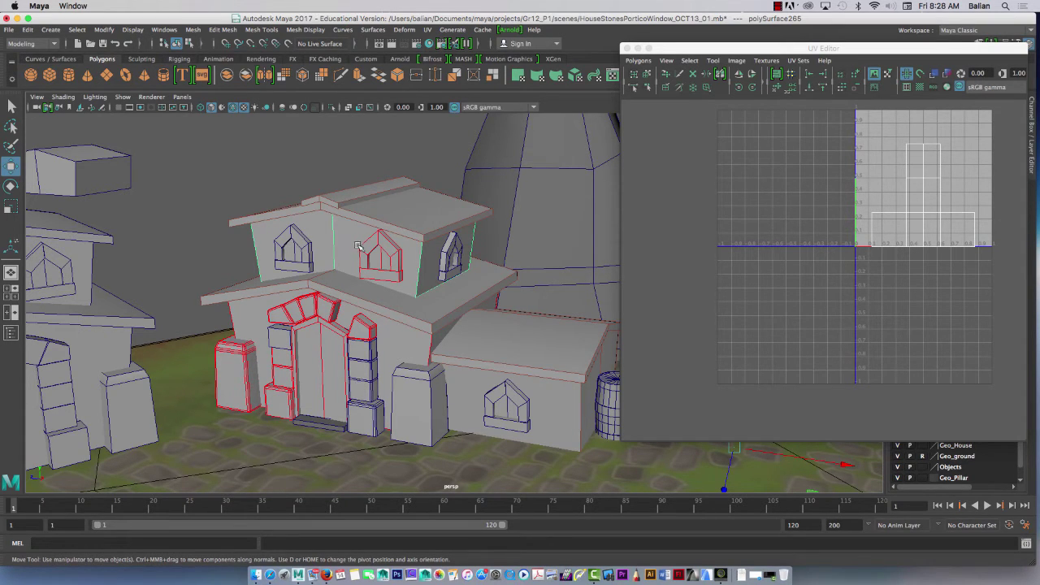
left_click_drag(357, 250, 339, 236, "alt")
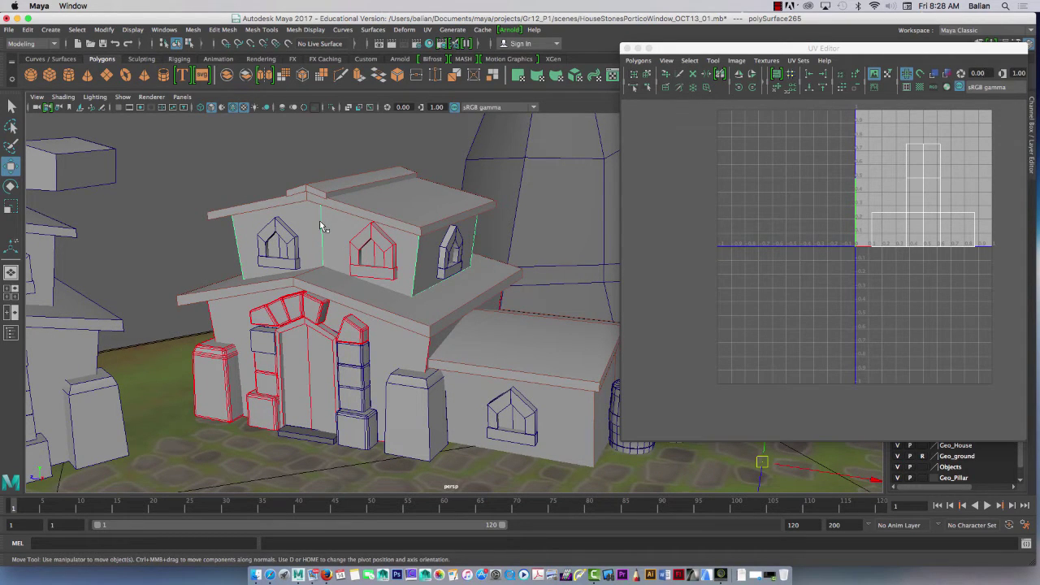
left_click_drag(659, 48, 687, 162)
left_click(667, 77)
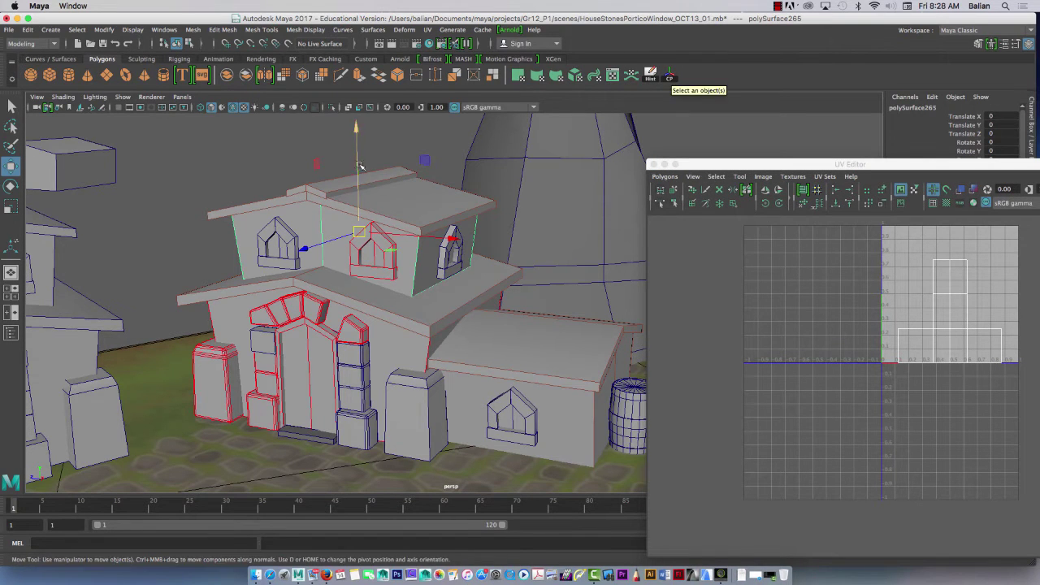
Step: Raise the upper-floor wall shell clear of the roof and delete its top faces
left_click_drag(356, 176, 349, 101)
left_click_drag(267, 223, 257, 247, "alt")
middle_click_drag(258, 247, 264, 366, "alt")
right_click_drag(411, 238, 409, 271)
left_click(319, 224)
key("Delete")
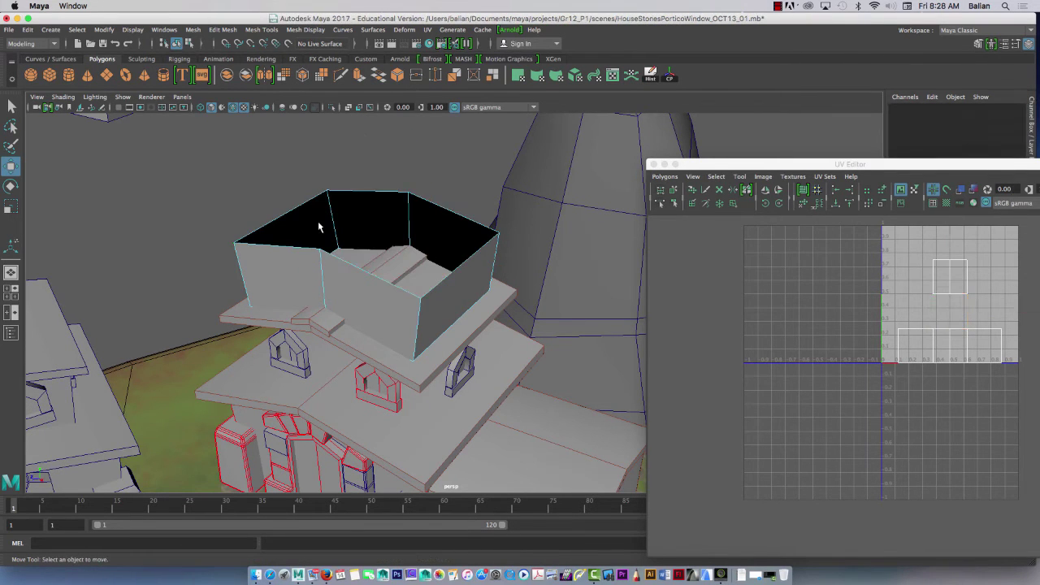
Step: Lift the opened upper-floor wall shell higher as an object to check inside, and reset its Translate Y to 0
left_click(297, 264)
right_click_drag(297, 261, 333, 236)
left_click_drag(365, 205, 343, 130)
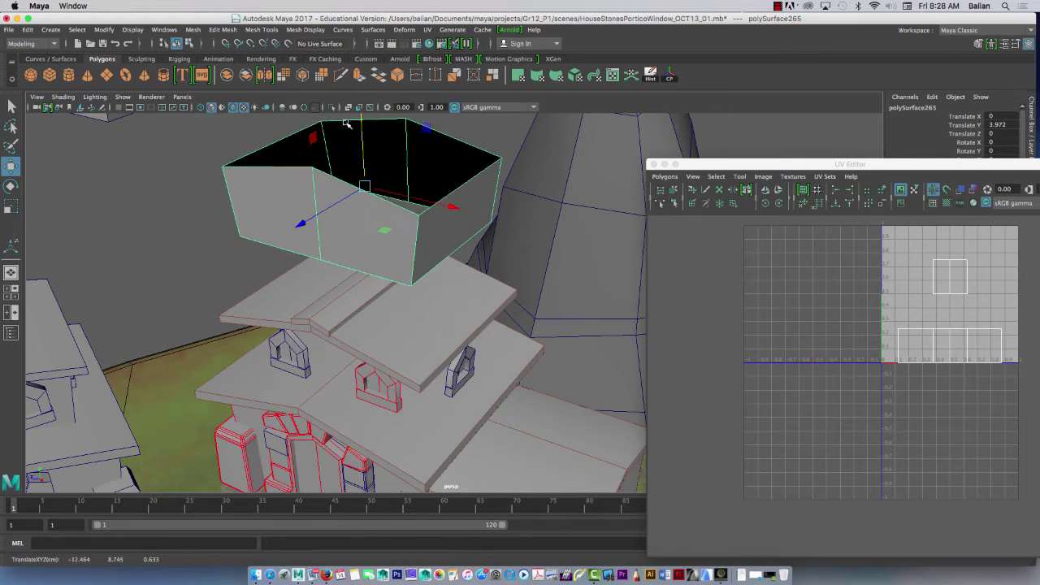
mouse_move(251, 264)
left_mouse_down("alt")
mouse_move(276, 260)
mouse_move(239, 258)
mouse_move(252, 253)
left_mouse_up("alt")
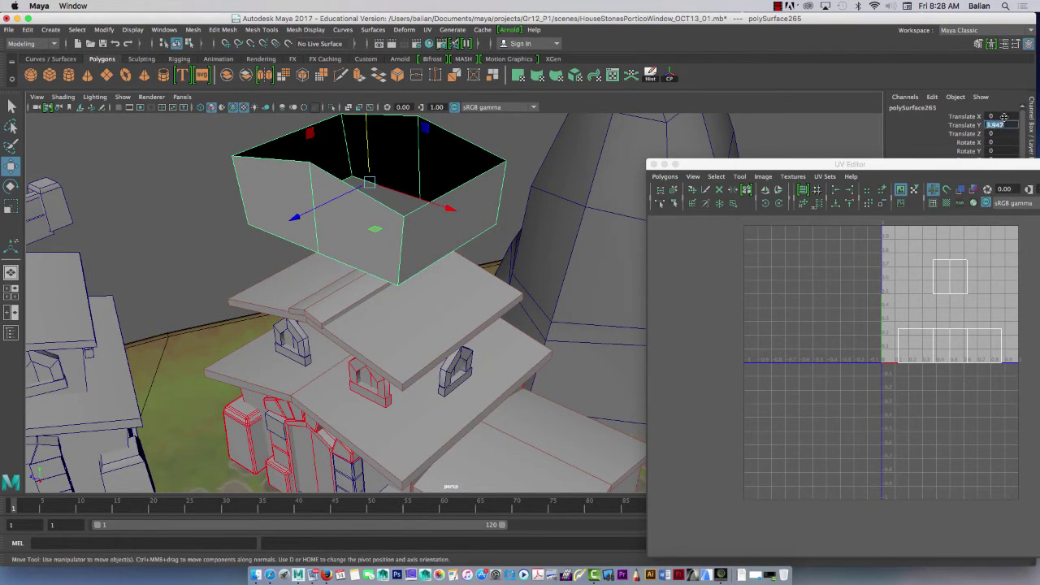
type("0")
key("Return")
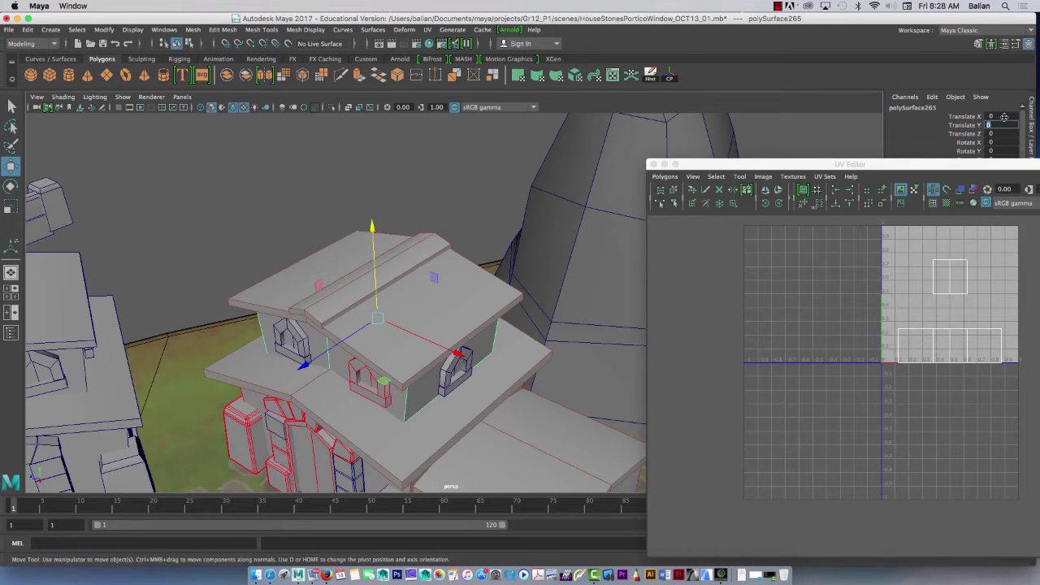
Step: Apply automatic UV mapping to the upper-floor wall shell and select one half of its front gable wall
right_click_drag(315, 261, 368, 236)
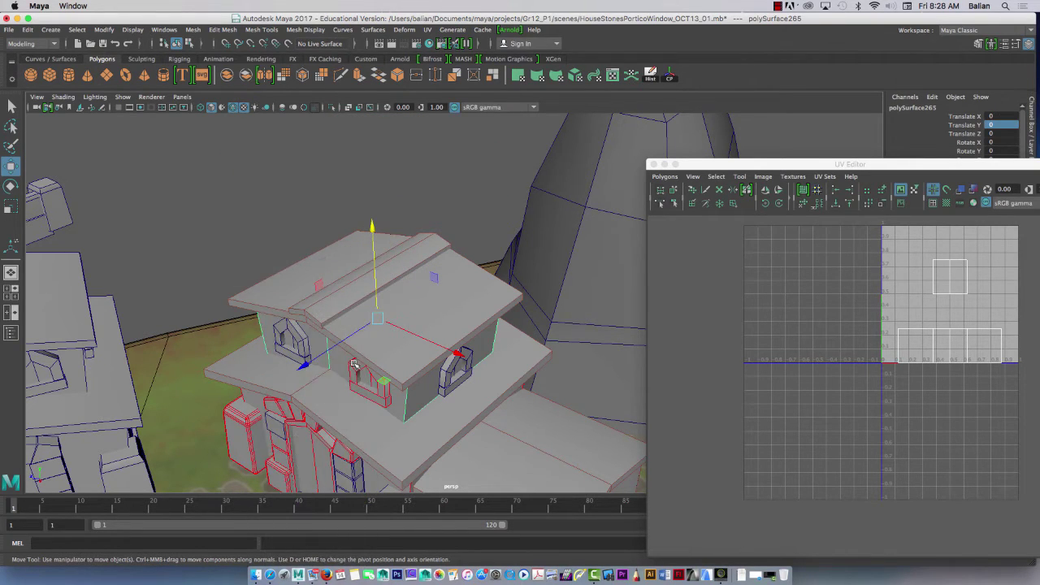
left_click(576, 77)
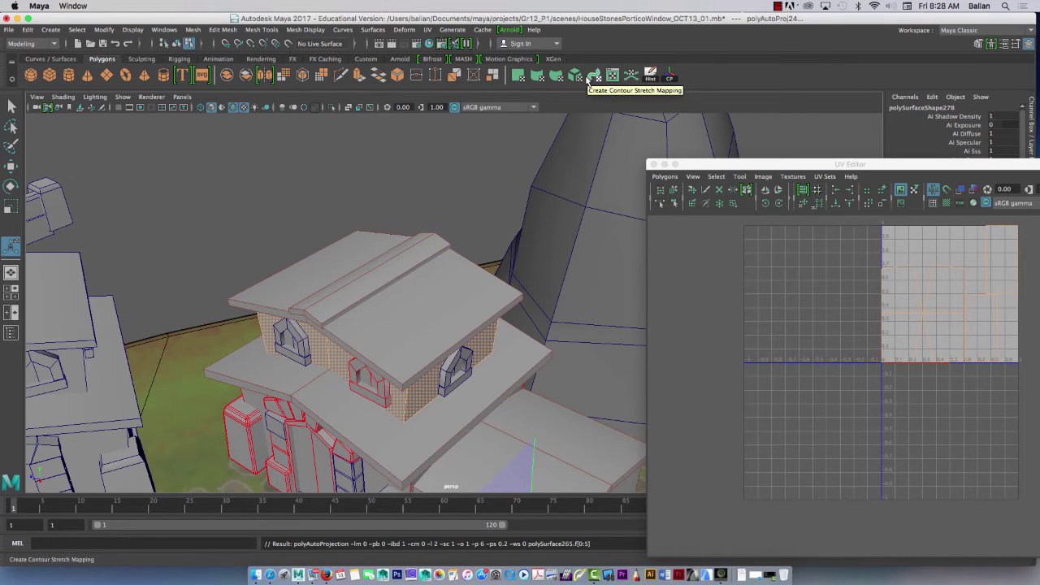
right_click_drag(338, 344, 338, 293)
left_click(338, 365)
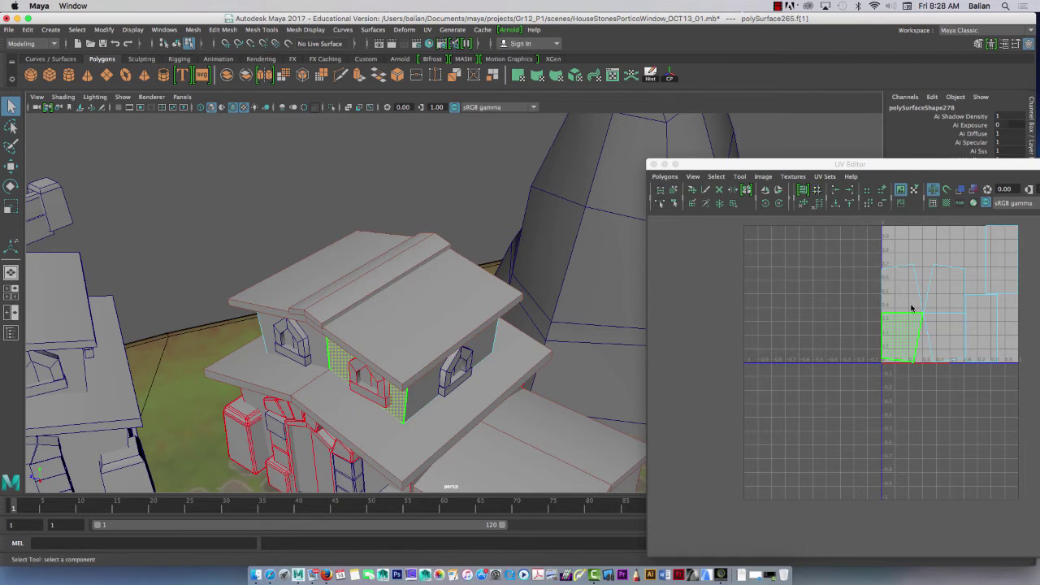
Step: Select the front gable wall's UV shell and rotate it 90° counterclockwise so its peak points up
right_click_drag(818, 284, 940, 364, "alt")
left_click_drag(756, 169, 637, 76)
right_click_drag(762, 186, 833, 268, "alt")
middle_click_drag(833, 268, 629, 438, "alt")
right_click_drag(729, 335, 643, 277, "alt")
middle_click_drag(703, 354, 690, 371, "alt")
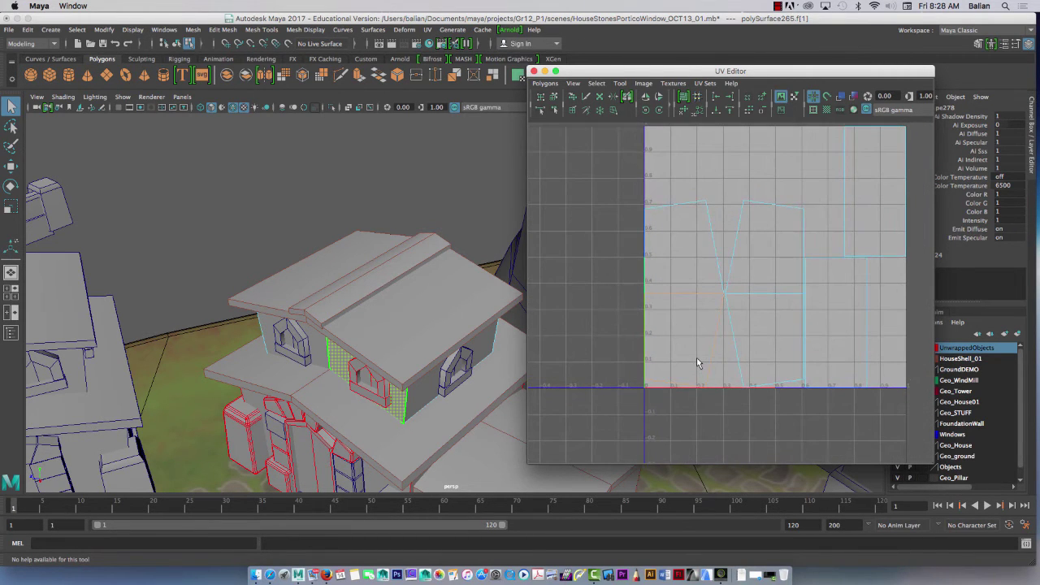
left_click(673, 289)
right_click_drag(673, 290, 622, 288)
left_click(675, 271)
key("e")
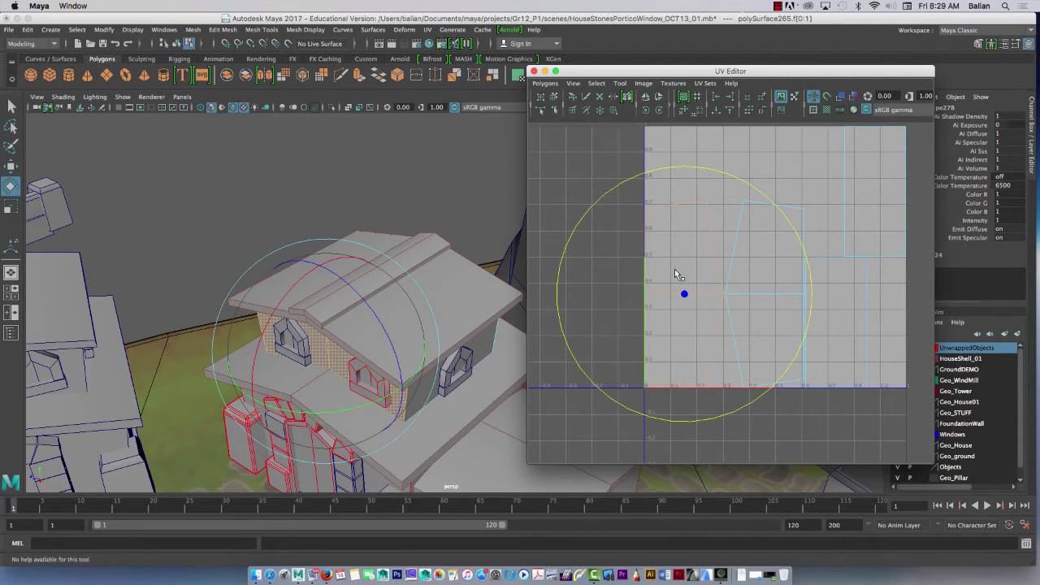
left_click(650, 117)
left_click(651, 117)
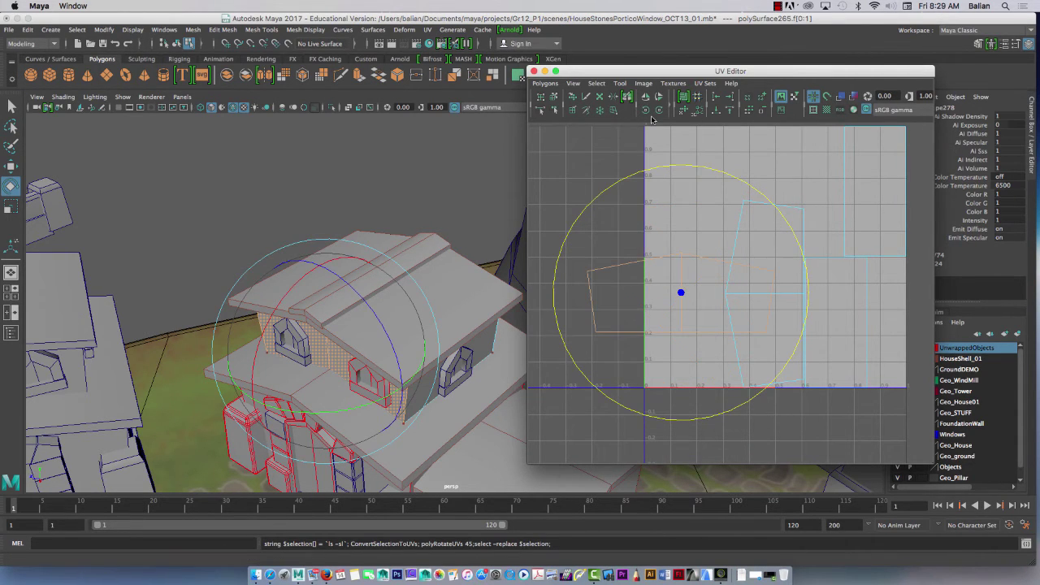
key("w")
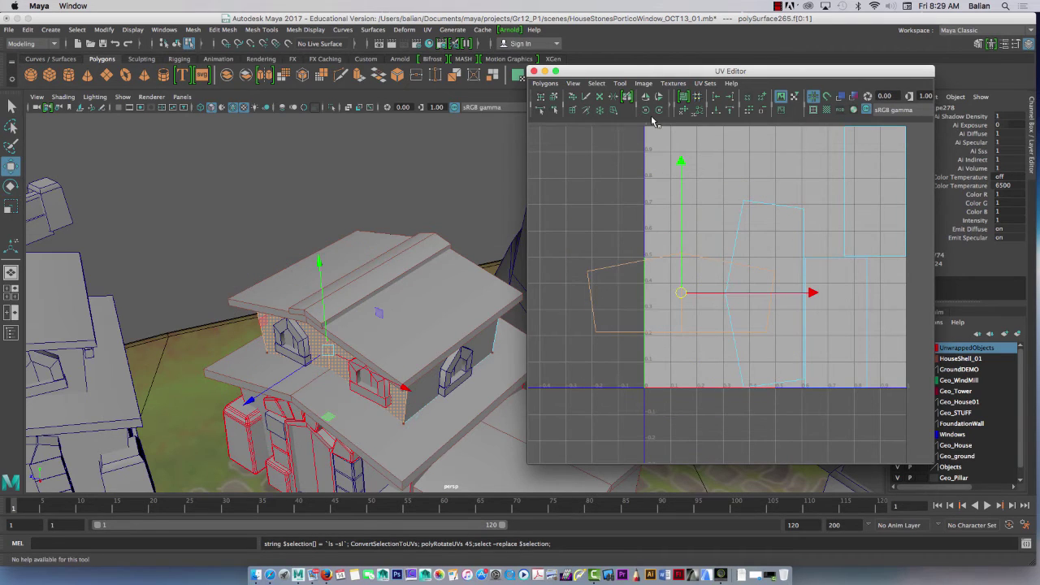
Step: Select the other gable wall's UV shell, rotate it clockwise so its peak points up, and move it above the first gable shell
left_click(757, 221)
right_click(754, 234)
left_click(713, 218)
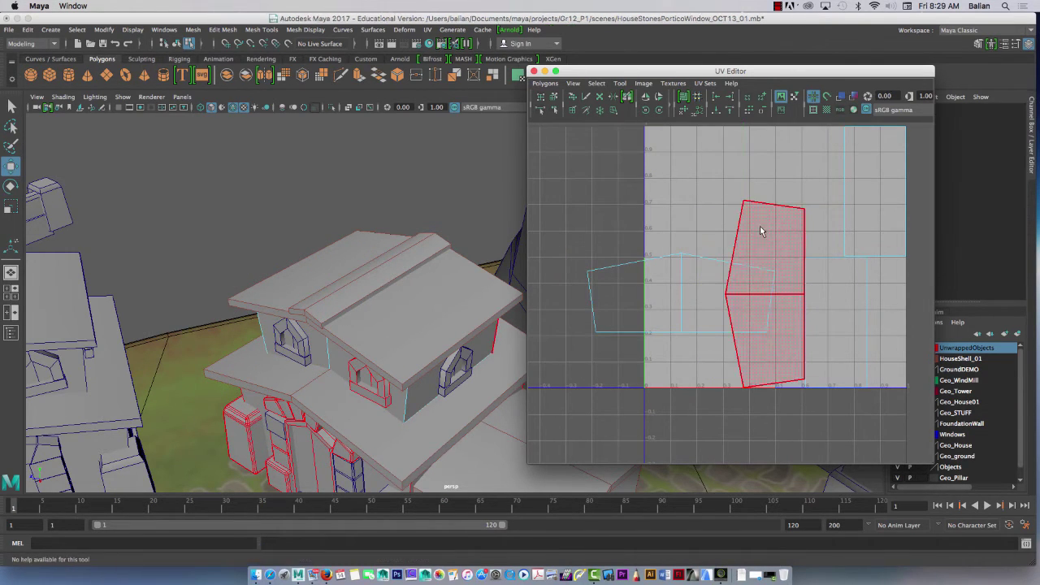
left_click(661, 114)
left_click(661, 114)
left_click(661, 113)
left_click_drag(768, 205, 756, 125)
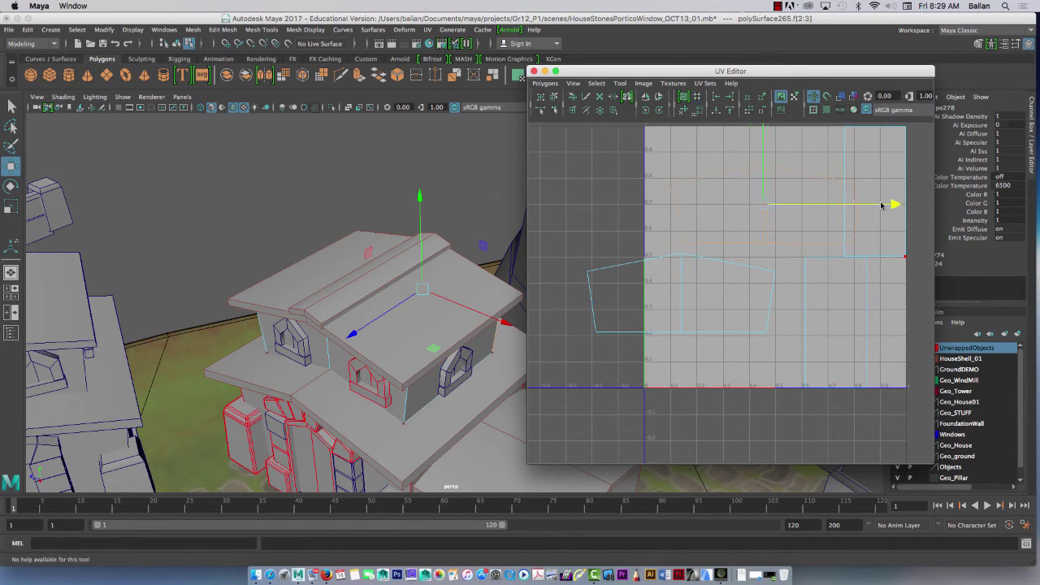
Step: Position the second gable's UV shell directly above the front gable shell so their center lines match
left_click_drag(880, 205, 810, 203)
left_click_drag(684, 145, 671, 234)
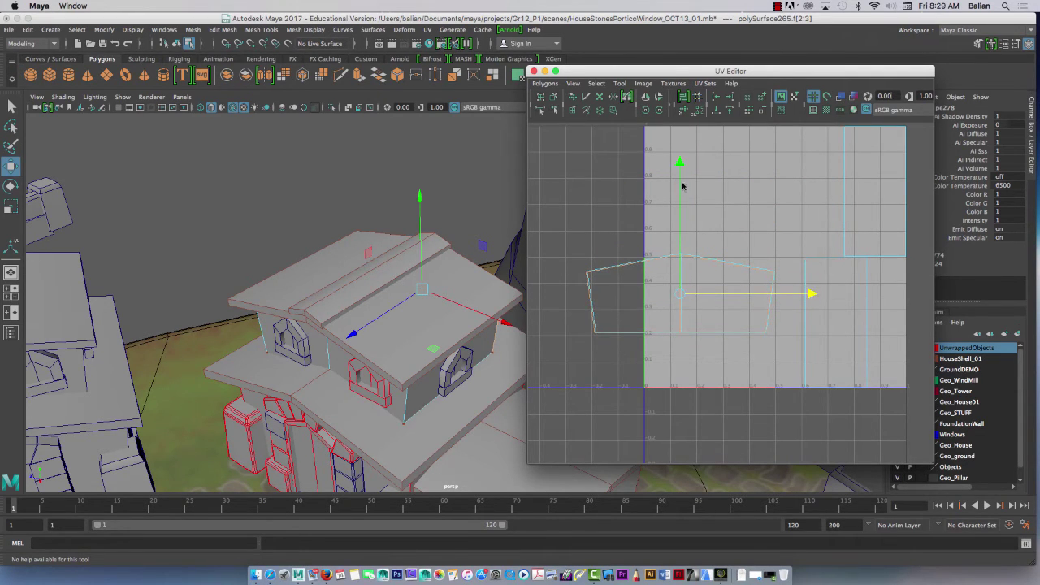
left_click_drag(683, 186, 671, 98)
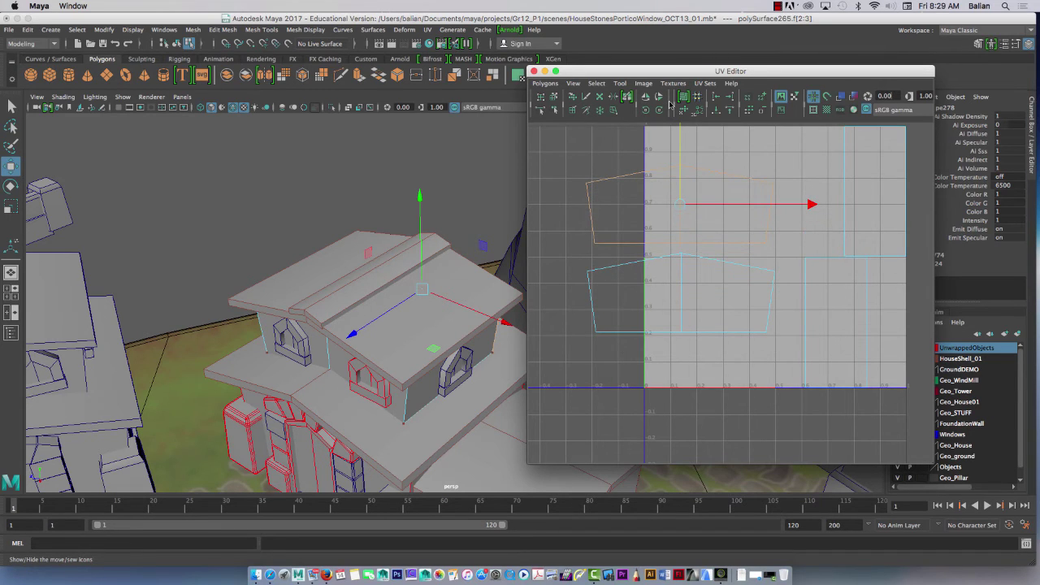
right_click_drag(673, 294, 646, 260, "alt")
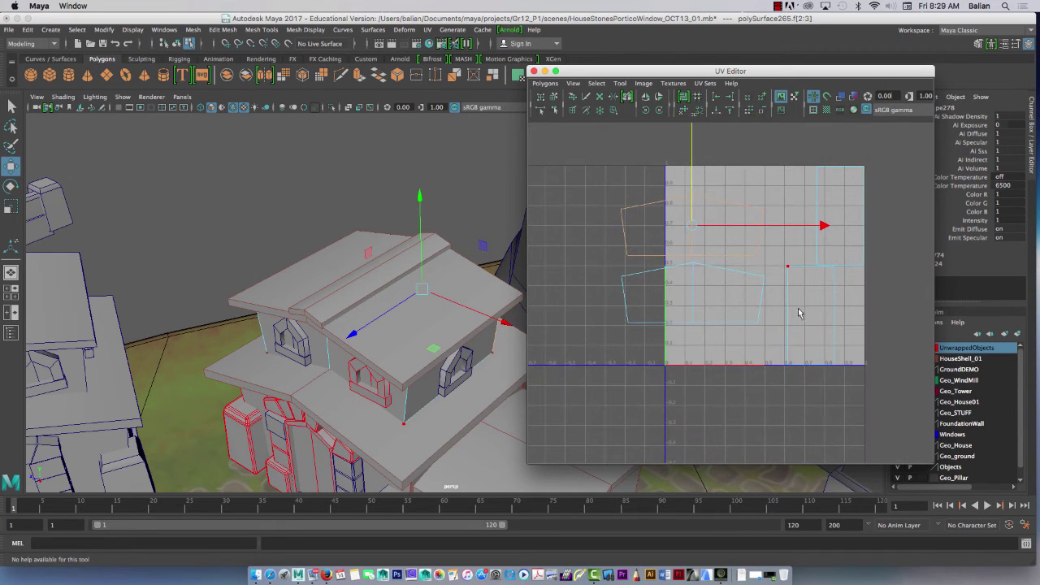
Step: Identify the upper-floor side wall's UV shell from its face, and move and sew it onto the matching side edge of the front gable shell
right_click_drag(420, 389, 414, 289)
left_click(415, 395, "shift")
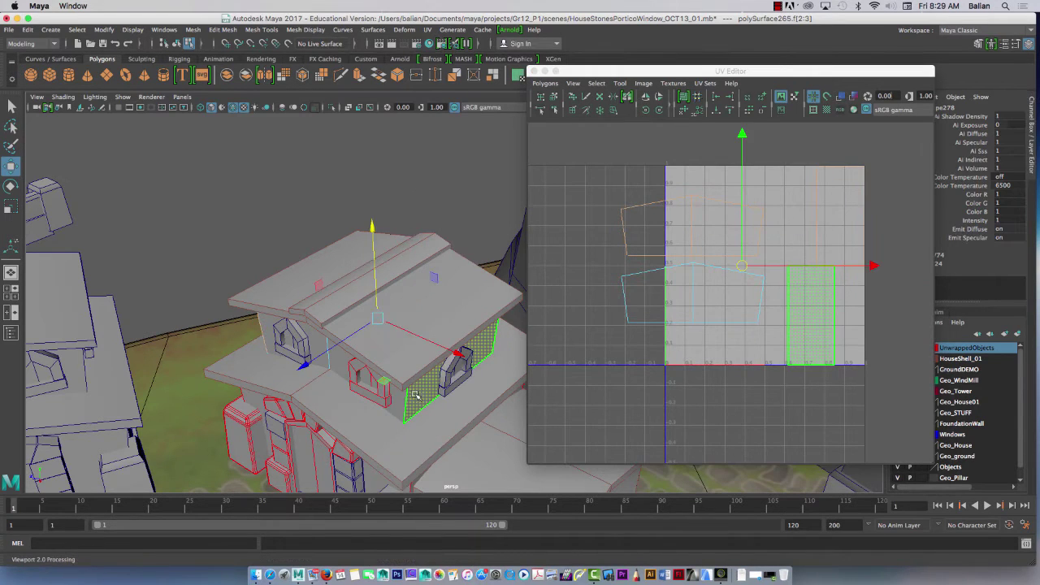
left_click(417, 398)
left_click(419, 400)
left_click(422, 403)
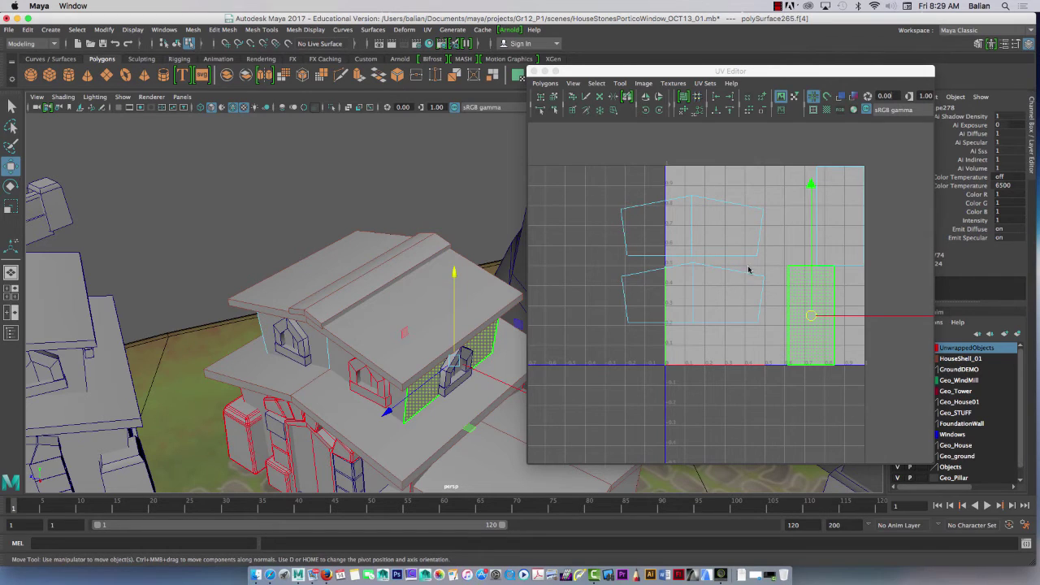
right_click_drag(754, 296, 746, 268)
left_click(752, 298)
left_click(544, 83)
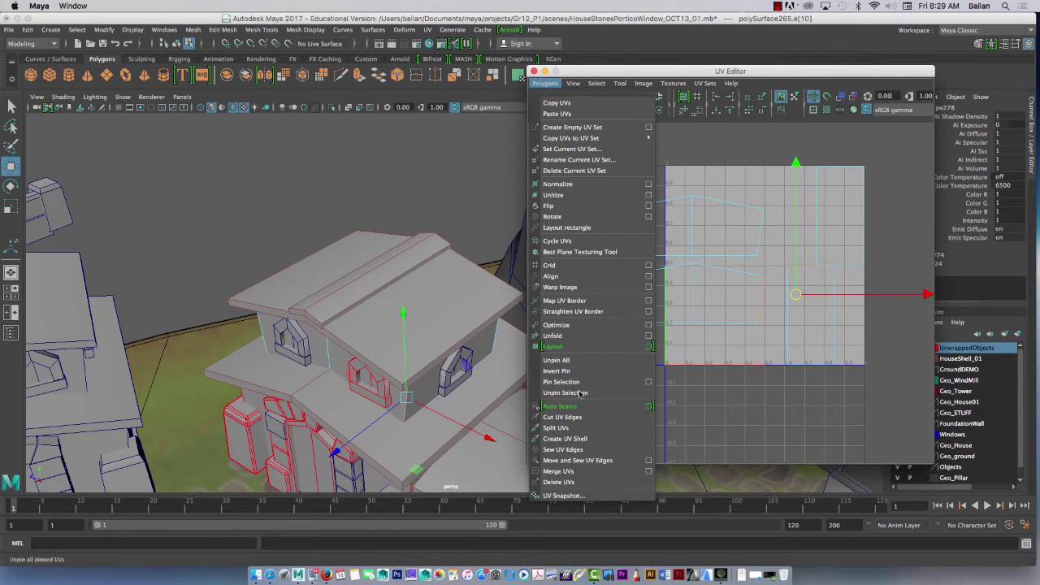
left_click(568, 460)
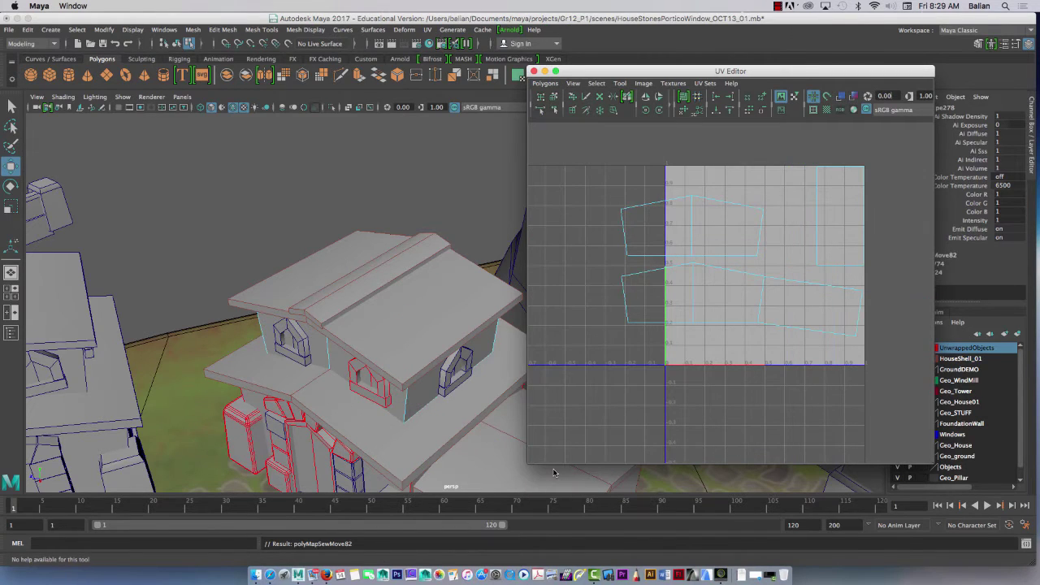
Step: Move and sew the opposite side wall onto the front gable shell's other side edge
left_click(625, 302)
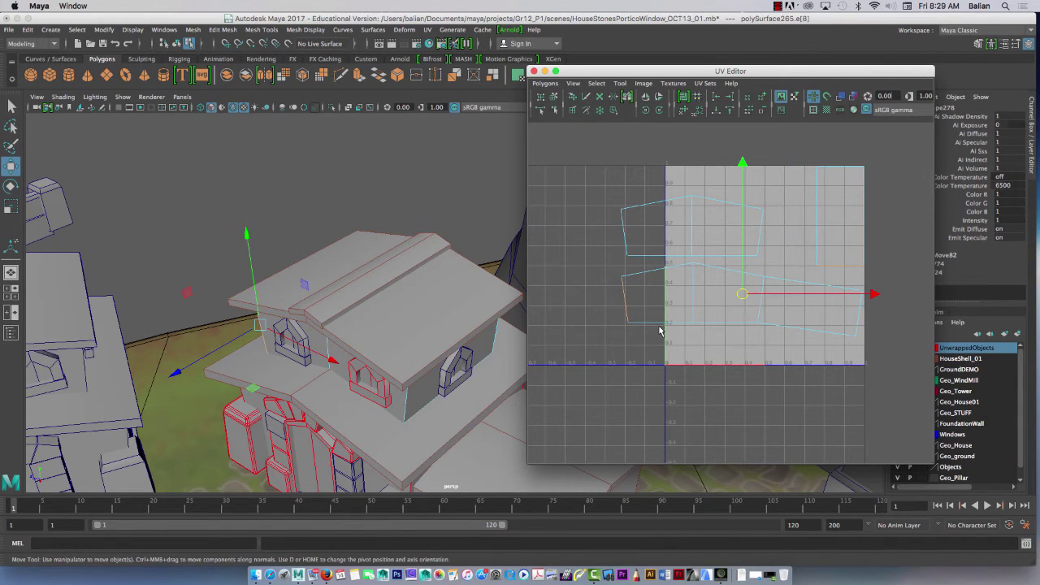
left_click(558, 98)
right_click_drag(686, 309, 621, 261, "alt")
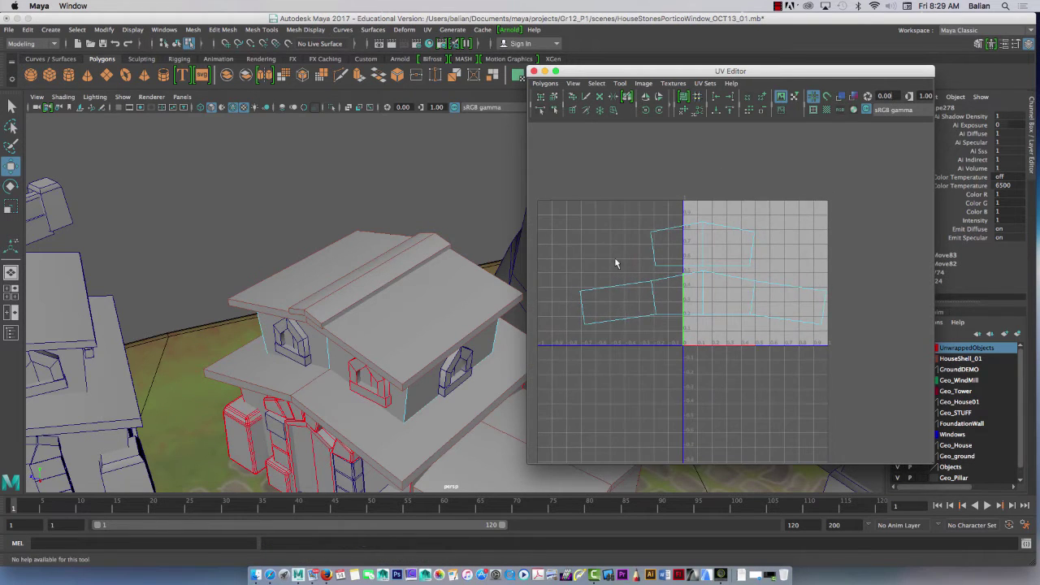
Step: Select the bottom UVs of the joined wall strip and align them to their maximum V value
right_click_drag(620, 321, 664, 321)
left_click_drag(567, 313, 846, 360)
left_click_drag(644, 303, 760, 331, "shift")
left_click(730, 110)
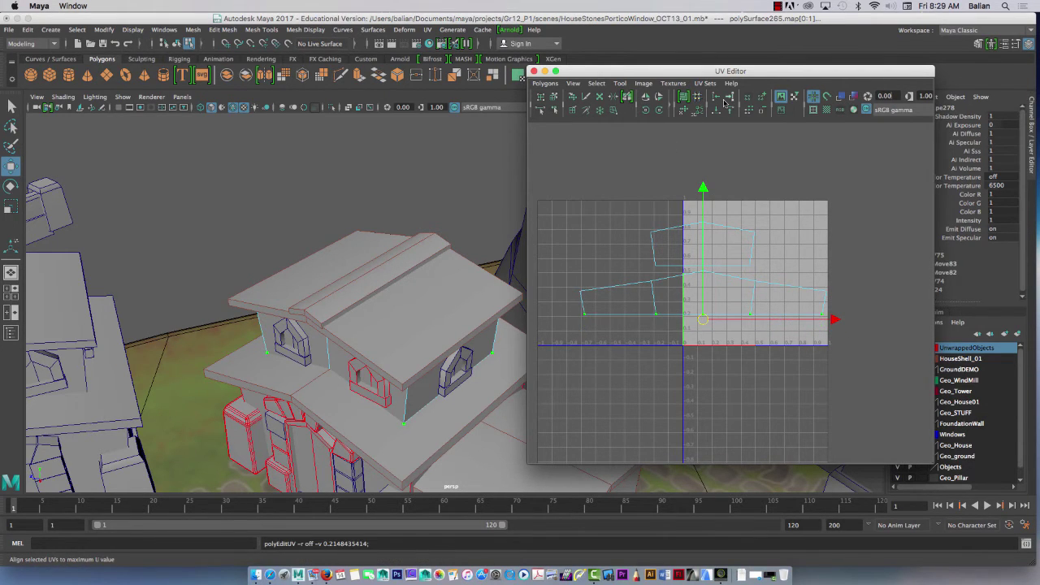
Step: Select the top corner UVs of both side walls and align them to their maximum V value
left_click_drag(572, 273, 666, 306)
left_click(756, 283, "shift")
left_click_drag(823, 276, 863, 315, "shift")
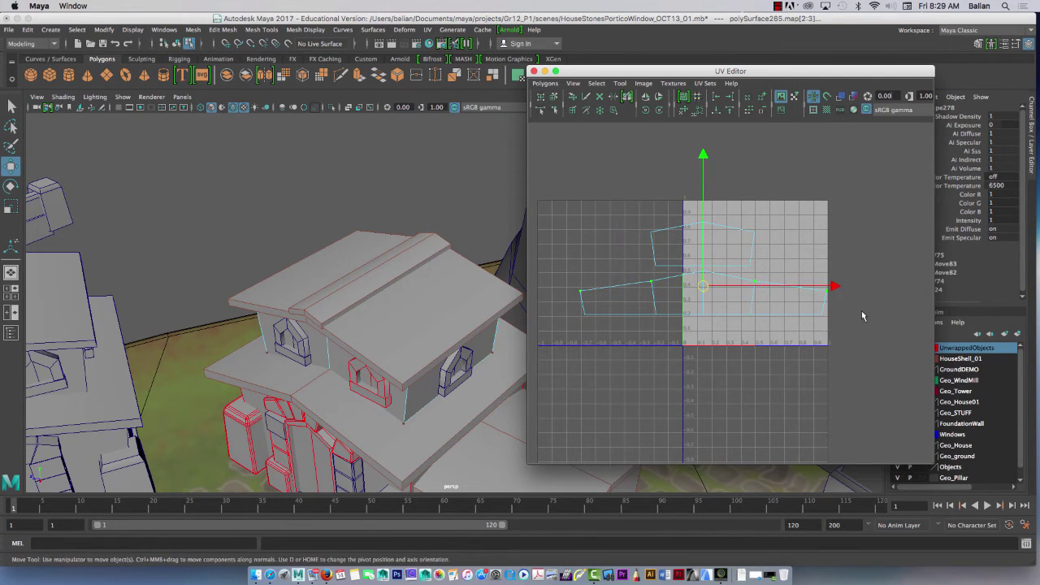
left_click(729, 97)
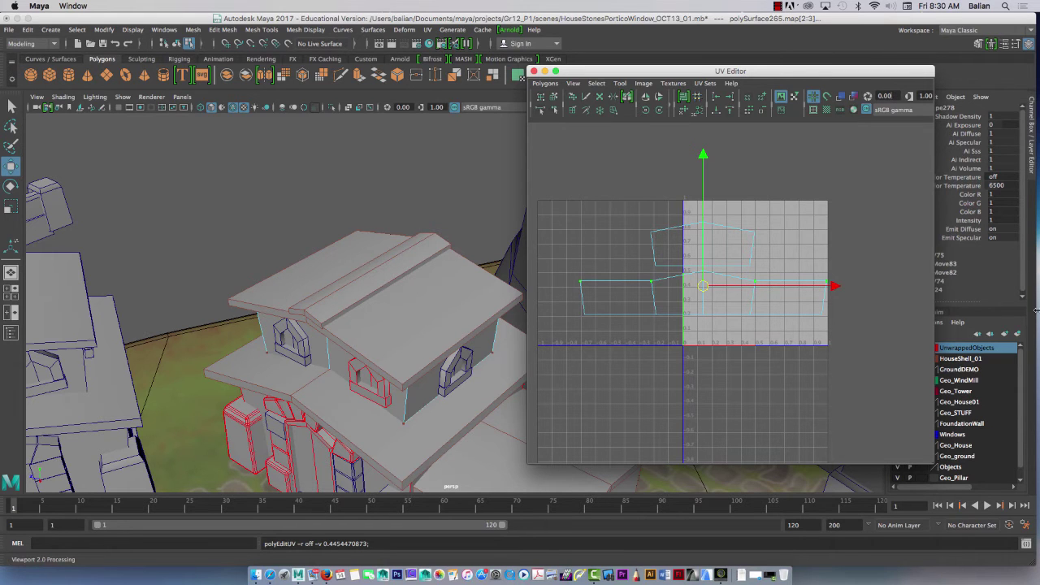
Step: Select the remaining gable's UV shell and move it to the right end of the wall strip, level with it
scroll(722, 297, "down", 2)
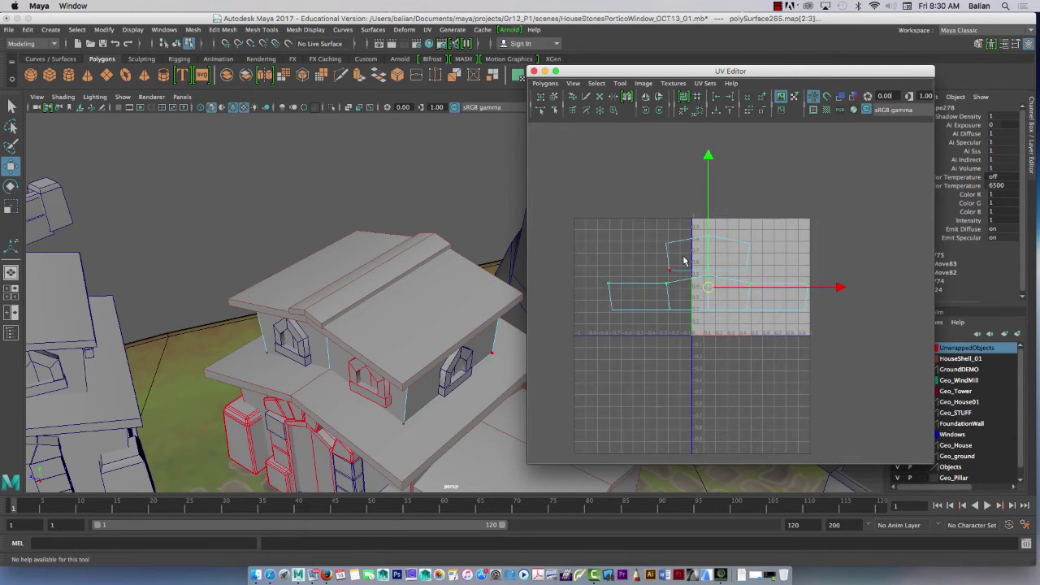
right_click(686, 257)
right_click_drag(687, 256, 658, 244)
left_click(697, 250)
left_click_drag(739, 256, 874, 244)
left_click_drag(853, 205, 856, 262)
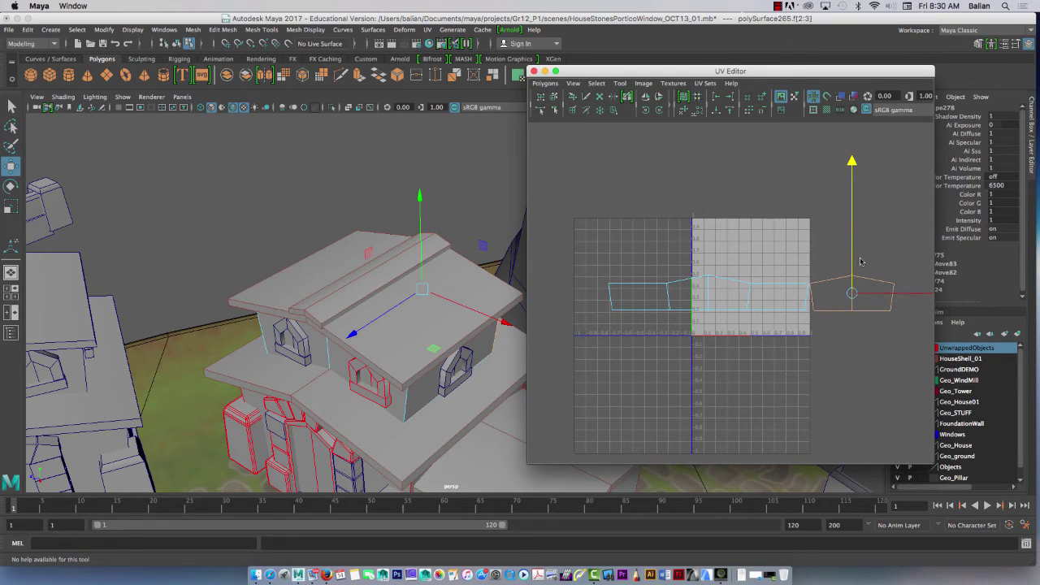
Step: Move and sew the remaining gable shell onto the end edge of the adjoining side wall
right_click_drag(816, 286, 808, 277)
left_click(800, 297)
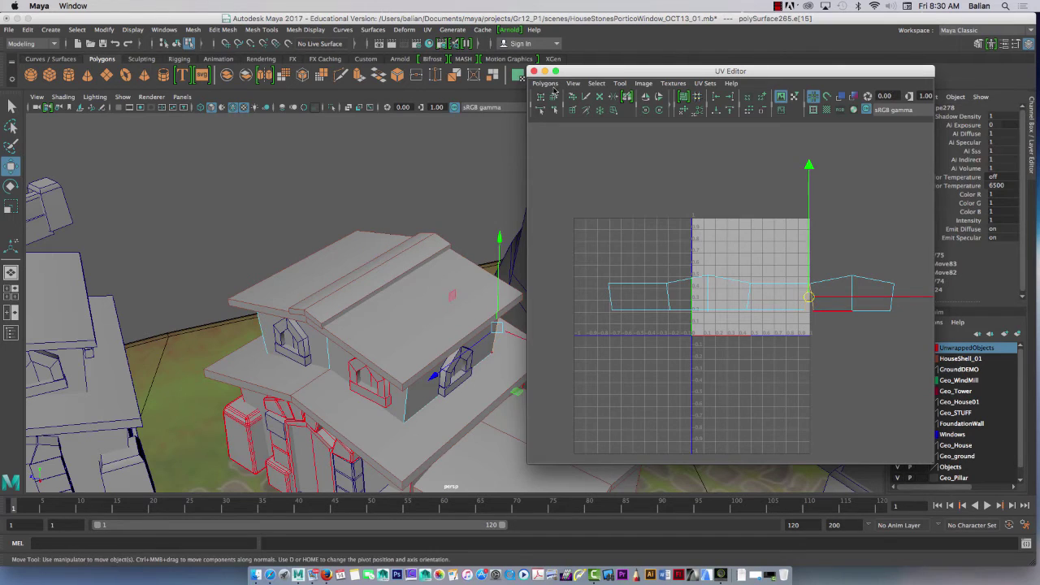
left_click(544, 83)
left_click(568, 459)
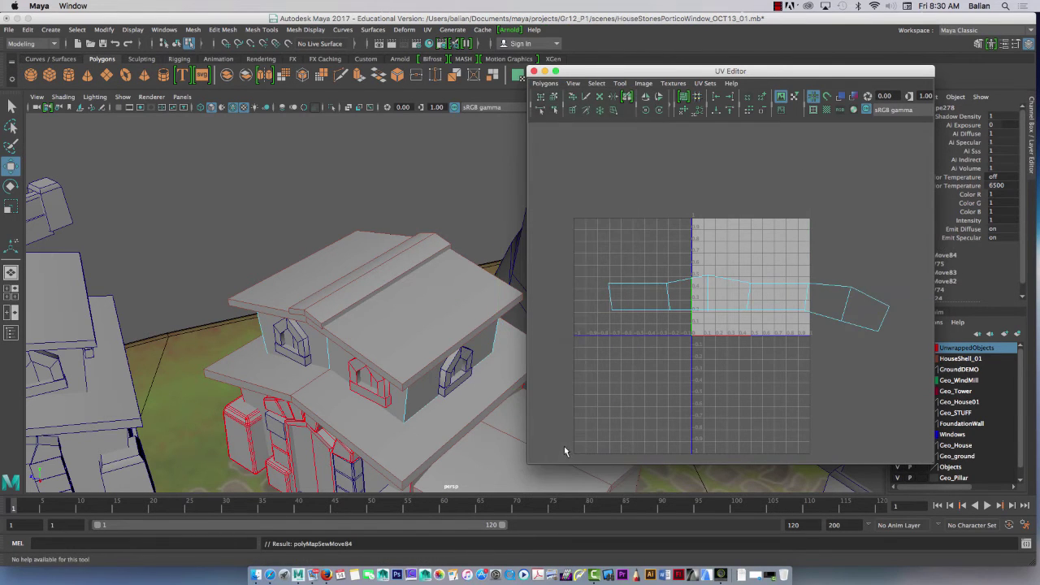
Step: Switch to UV selection and align the top corner UVs of the side wall beside the newly attached gable in V
right_click(808, 291)
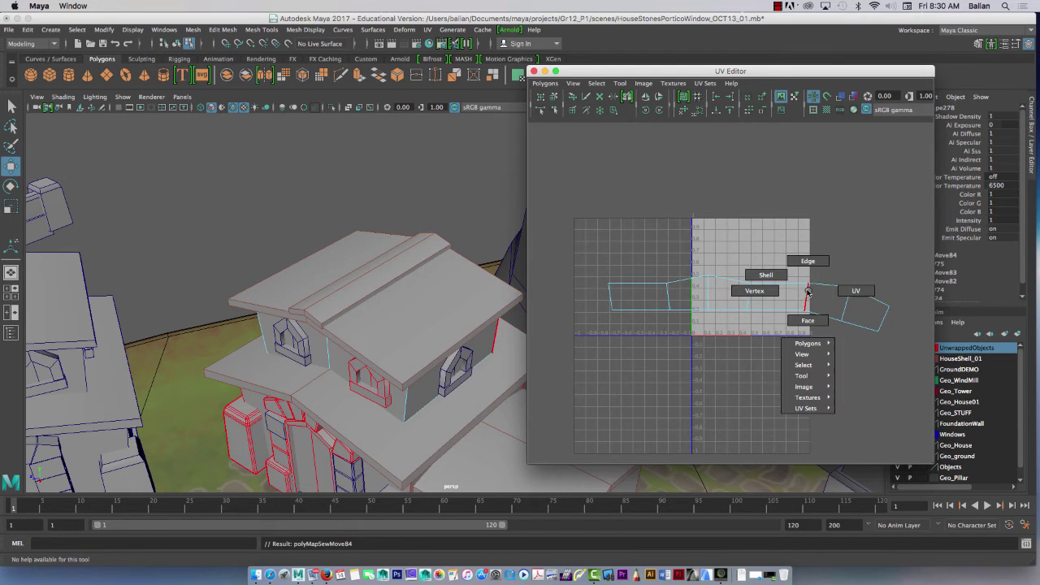
left_click(853, 290)
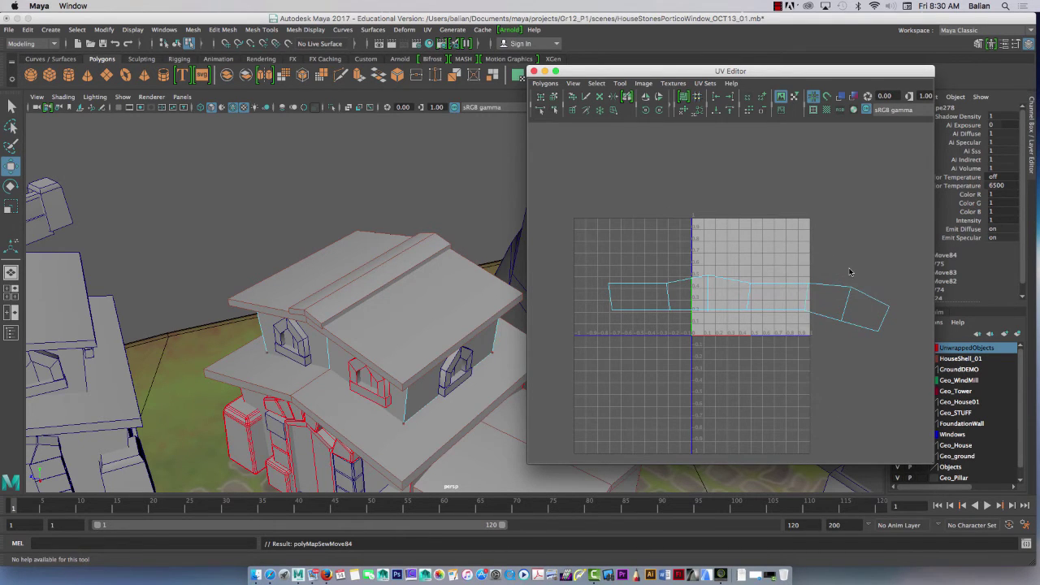
right_click_drag(761, 261, 859, 365, "alt")
middle_click_drag(809, 376, 648, 342, "alt")
left_click_drag(615, 229, 705, 264)
key("w")
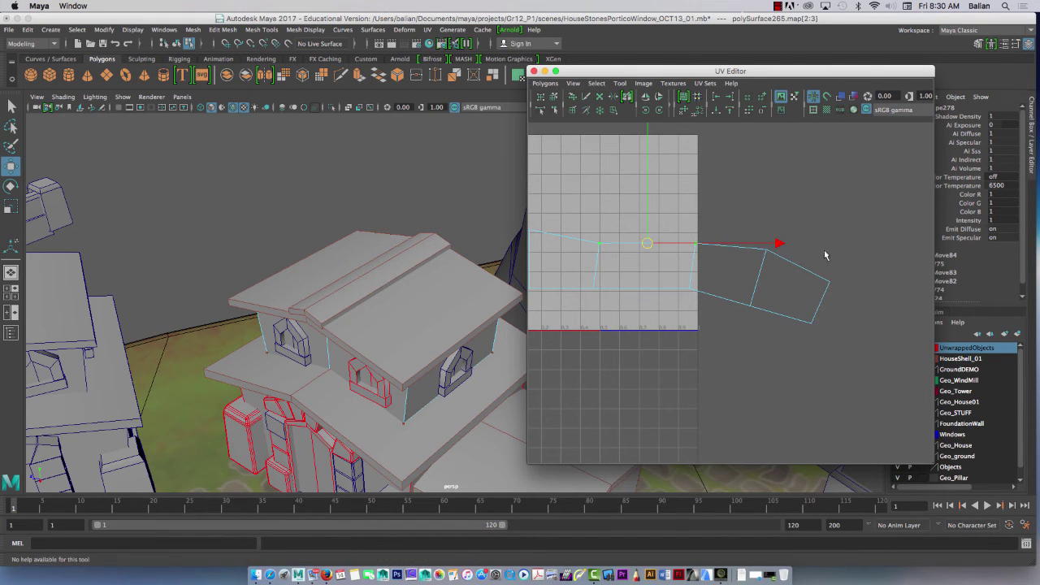
left_click(729, 110)
Step: Move the attached gable's tilted UVs individually to set its peak upright and level its base and outer corner
left_click(765, 243)
left_click_drag(766, 224, 763, 206)
left_click(750, 305)
left_click_drag(764, 306, 763, 266)
left_click(811, 323)
left_click_drag(811, 301, 850, 299)
Step: Select the gable's peak, center and outer UVs and shift them slightly closer to the side wall
left_click(699, 243)
left_click_drag(730, 175, 866, 303)
left_click_drag(841, 260, 821, 261)
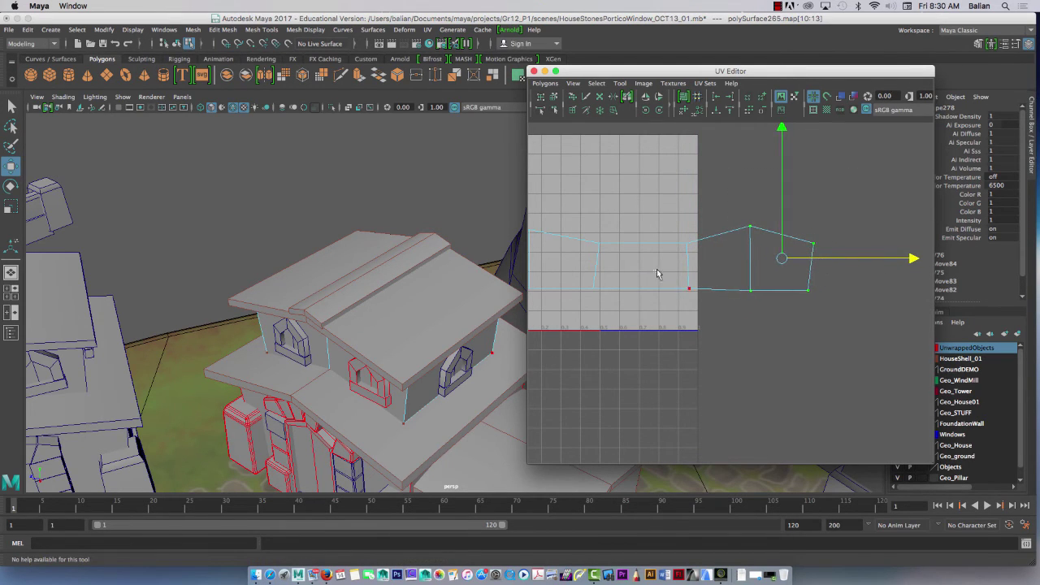
Step: Select the attached gable's bottom UVs and align them to their maximum V value
left_click_drag(662, 273, 846, 307)
left_click(728, 97)
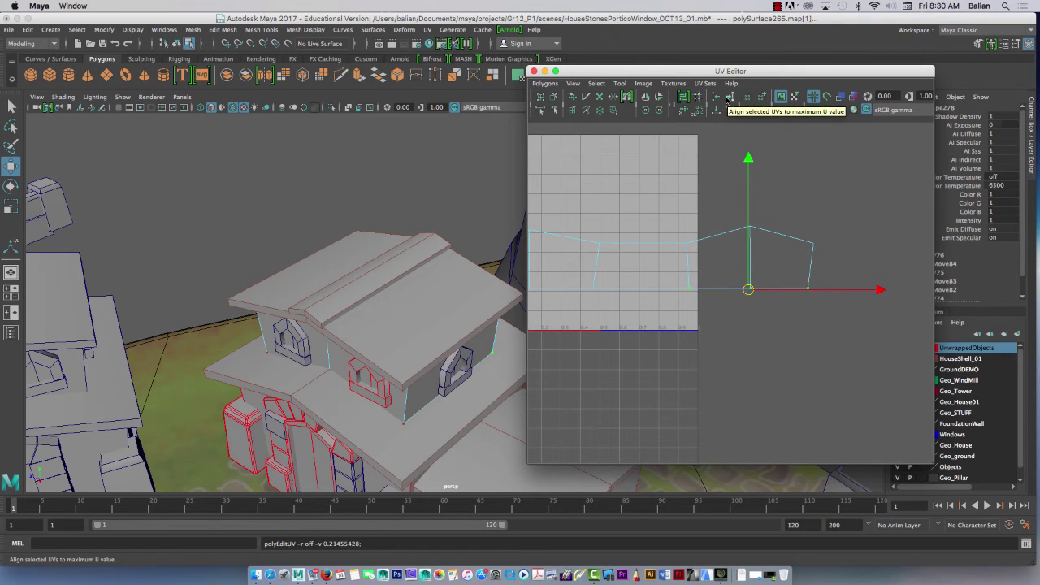
scroll(555, 184, "down", 3)
Step: Select the complete upper-floor wall strip as a UV shell and scale it down uniformly
right_click_drag(615, 277, 584, 264)
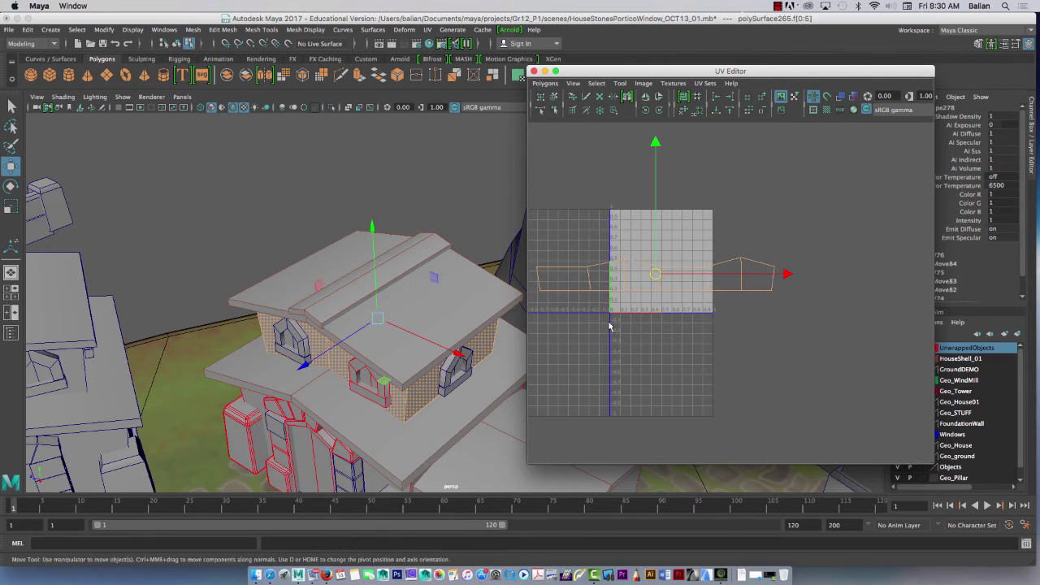
scroll(603, 274, "down", 3)
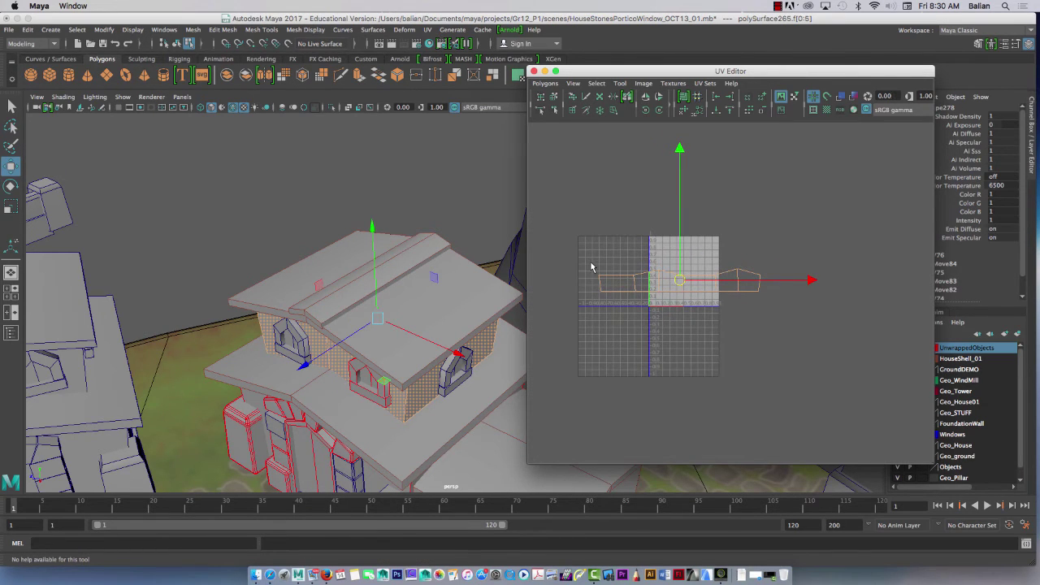
key("r")
left_click_drag(679, 277, 608, 261)
middle_click_drag(610, 267, 632, 276)
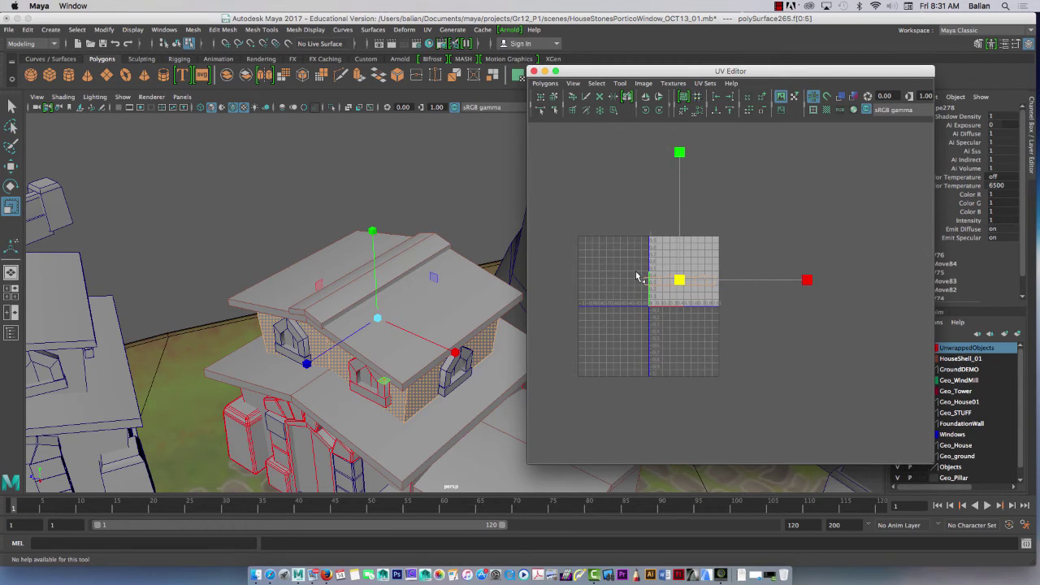
Step: Fit the wall strip within the width of the 0–1 UV tile and move it just below the tile
right_click_drag(674, 307, 854, 422, "alt")
middle_click_drag(607, 365, 749, 344, "alt")
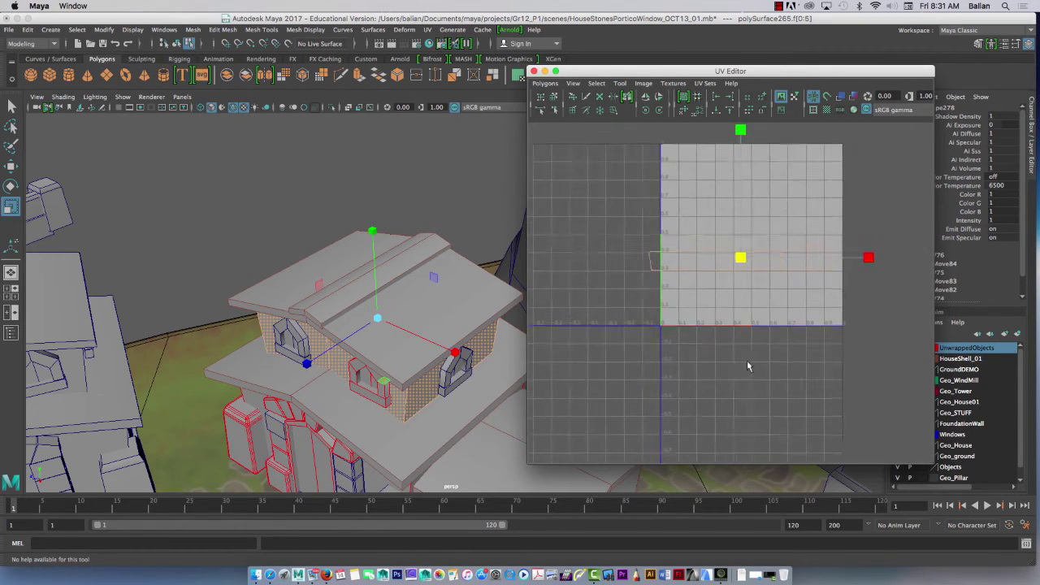
left_click_drag(693, 279, 766, 252)
key("w")
key("r")
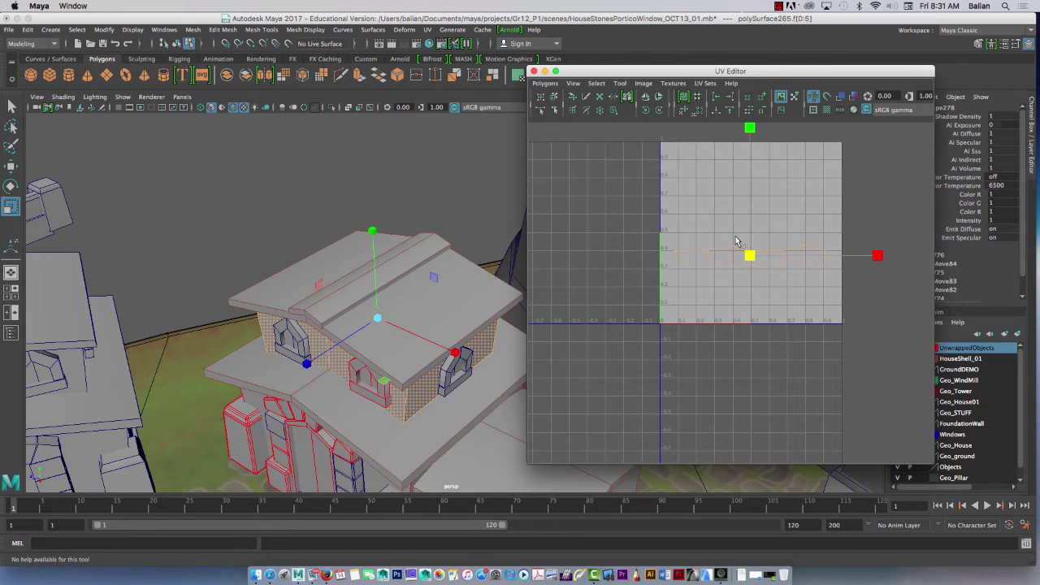
key("w")
left_click_drag(748, 170, 739, 242)
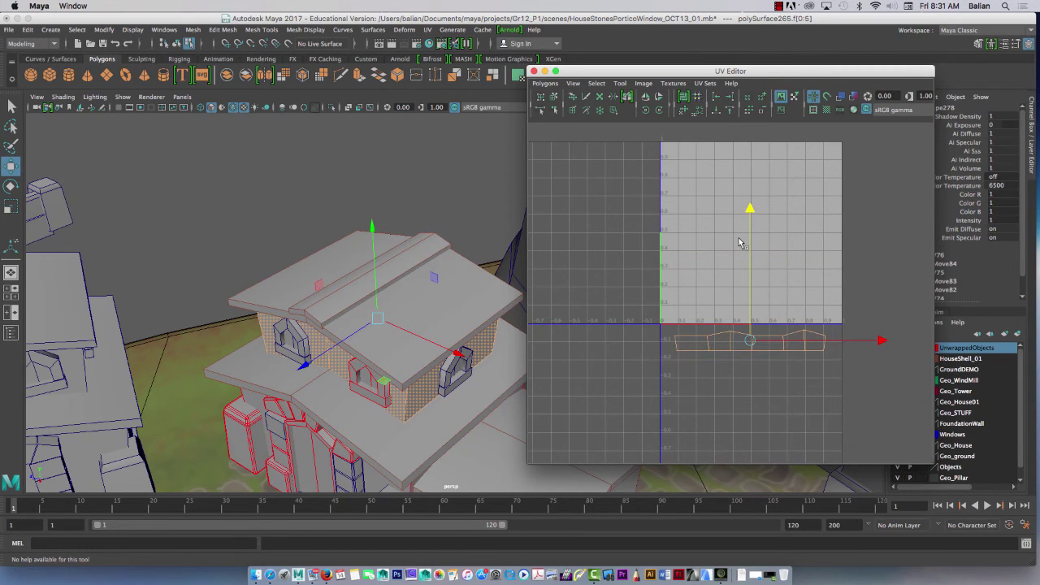
Step: Select the upper-floor wall shell as an object, add it to the UnwrappedObjects layer, and clear the selection
right_click_drag(268, 322, 327, 244)
left_click(188, 282)
left_click(269, 348)
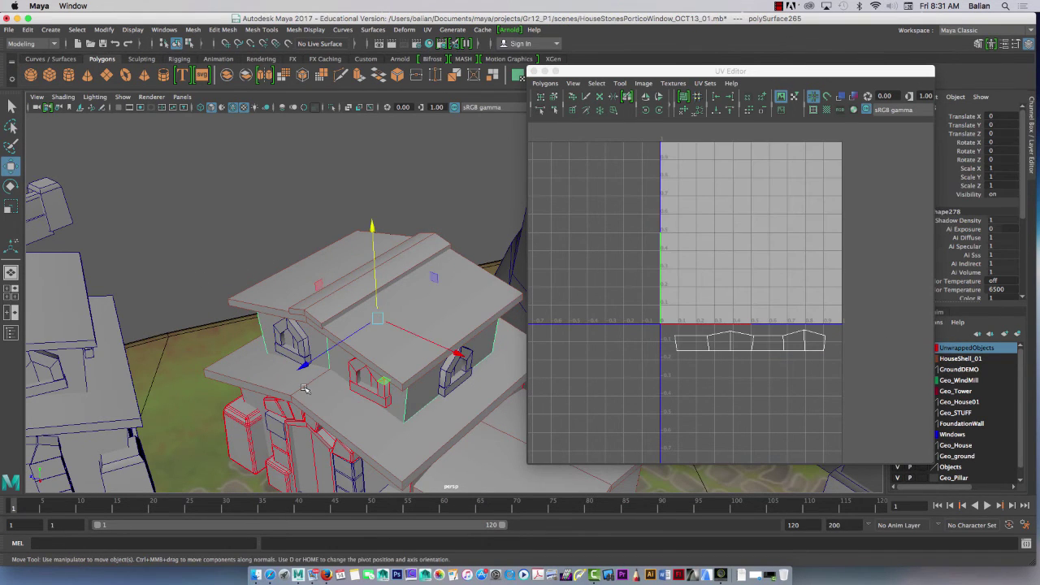
left_click_drag(646, 71, 549, 30)
right_click(947, 347)
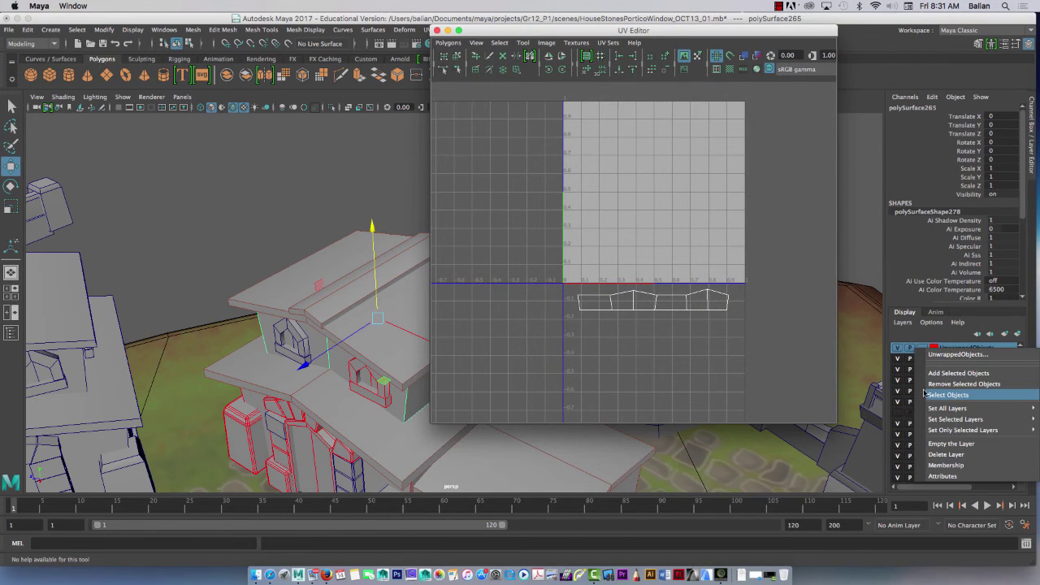
left_click(934, 373)
left_click(201, 210)
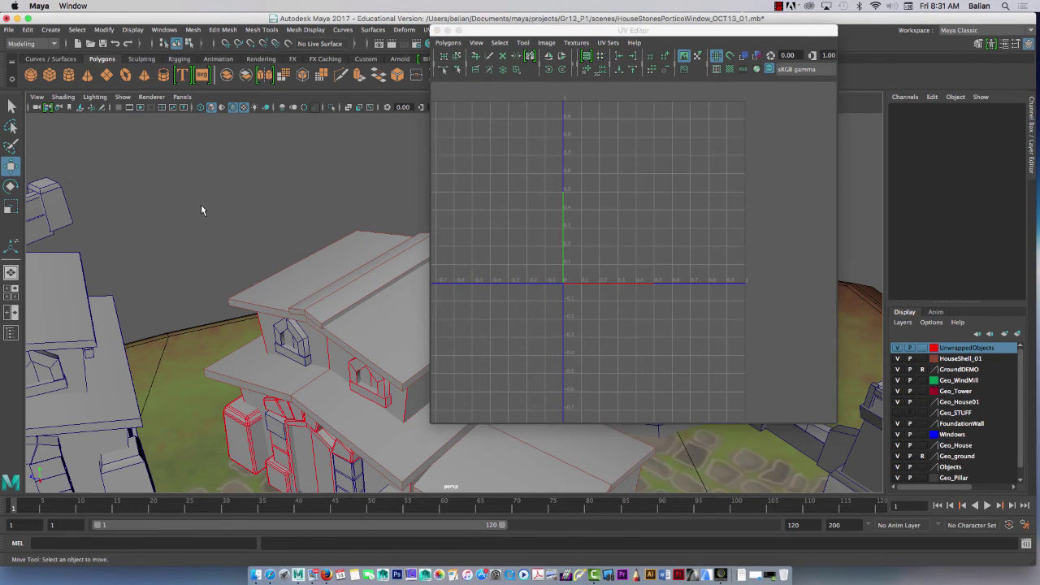
Step: Check the UVs of the base stone beside the front door, and select all objects in the UnwrappedObjects layer
left_click_drag(482, 26, 608, 355)
right_click_drag(260, 337, 204, 274, "alt")
left_click_drag(257, 408, 252, 287, "alt")
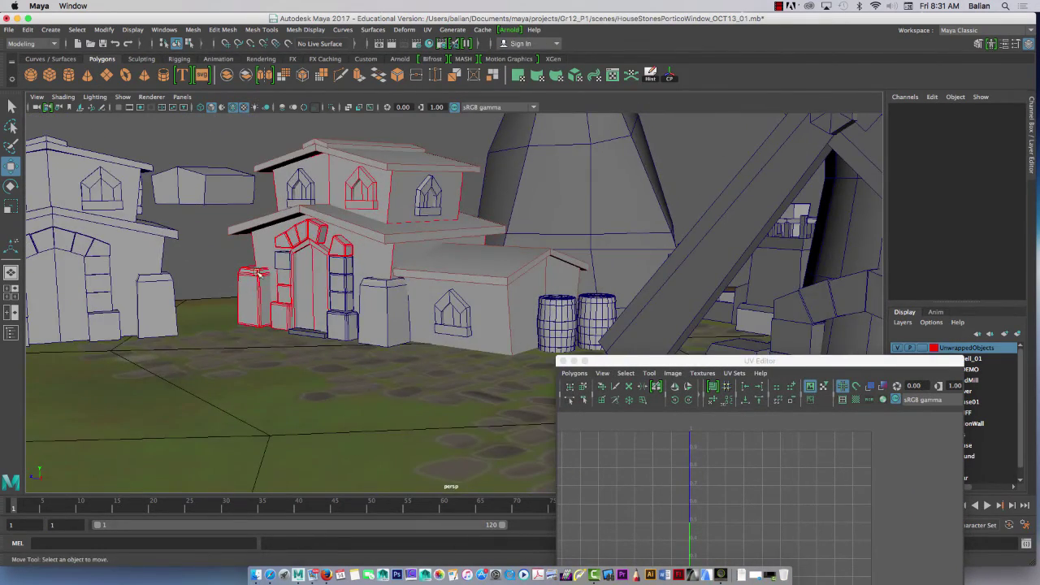
left_click(254, 290)
left_click(280, 316)
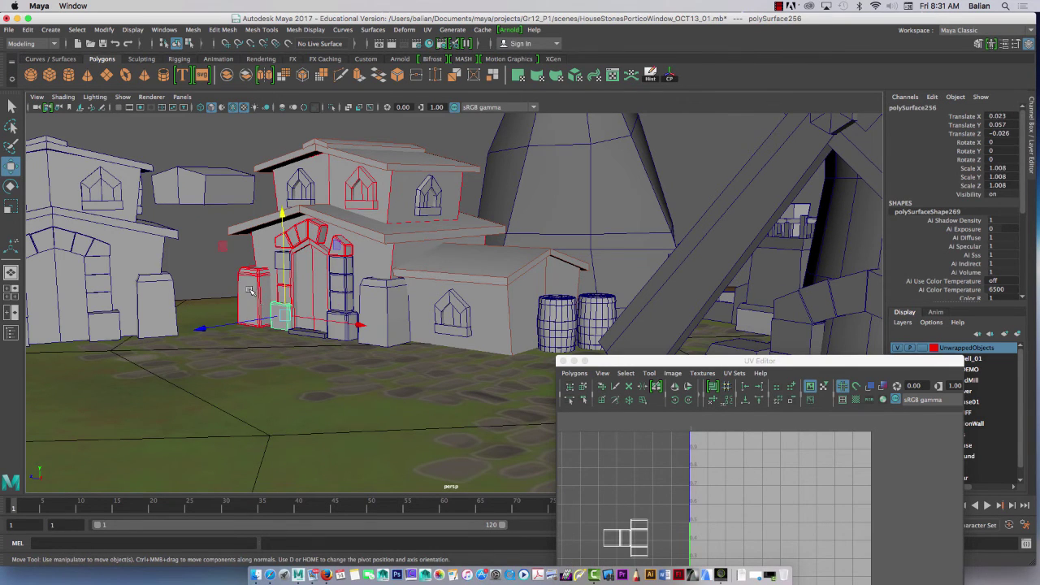
left_click_drag(689, 358, 596, 145)
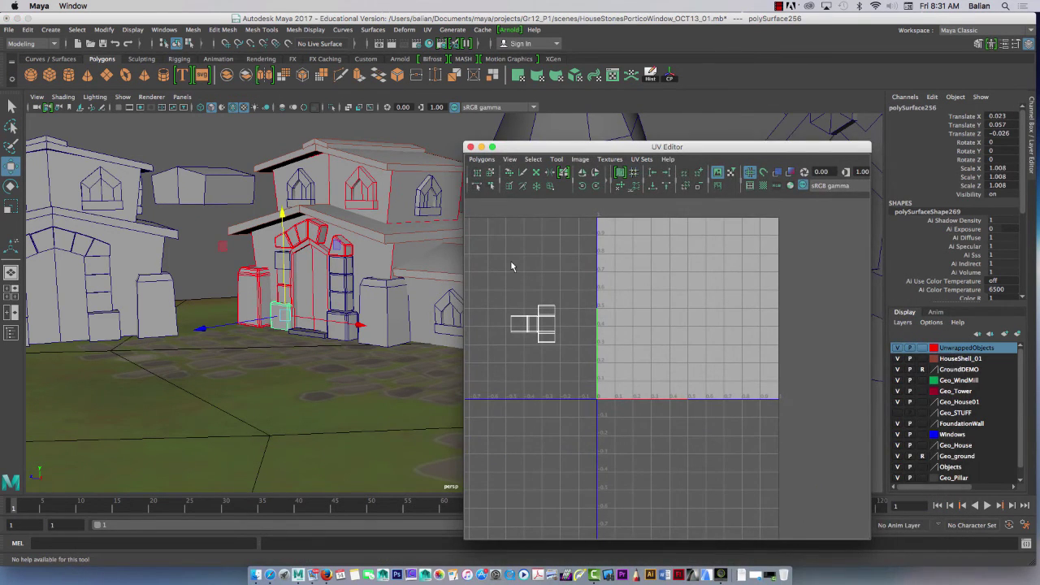
right_click(948, 349)
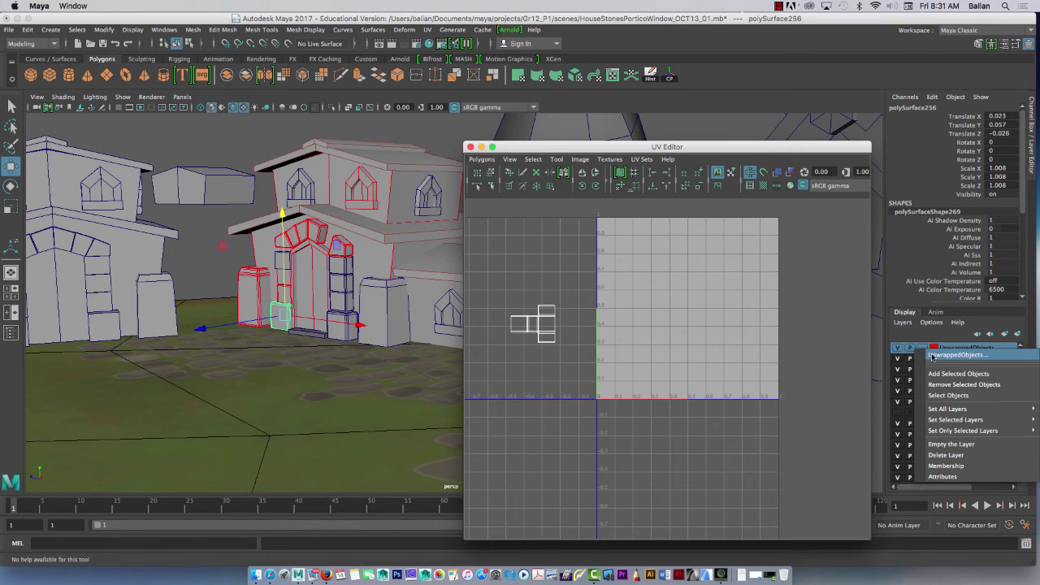
left_click(934, 395)
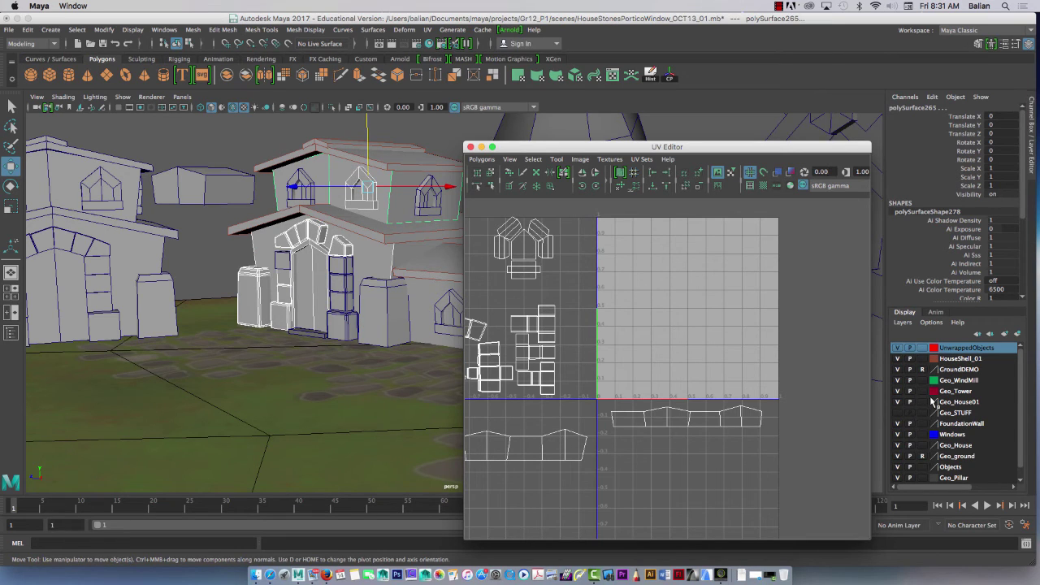
Step: Move the UV Editor window higher and try an automatic Layout of all selected objects' UV shells into the 0–1 tile
right_click_drag(620, 354, 517, 331, "alt")
right_click_drag(550, 365, 520, 388, "alt")
middle_click_drag(520, 390, 579, 351, "alt")
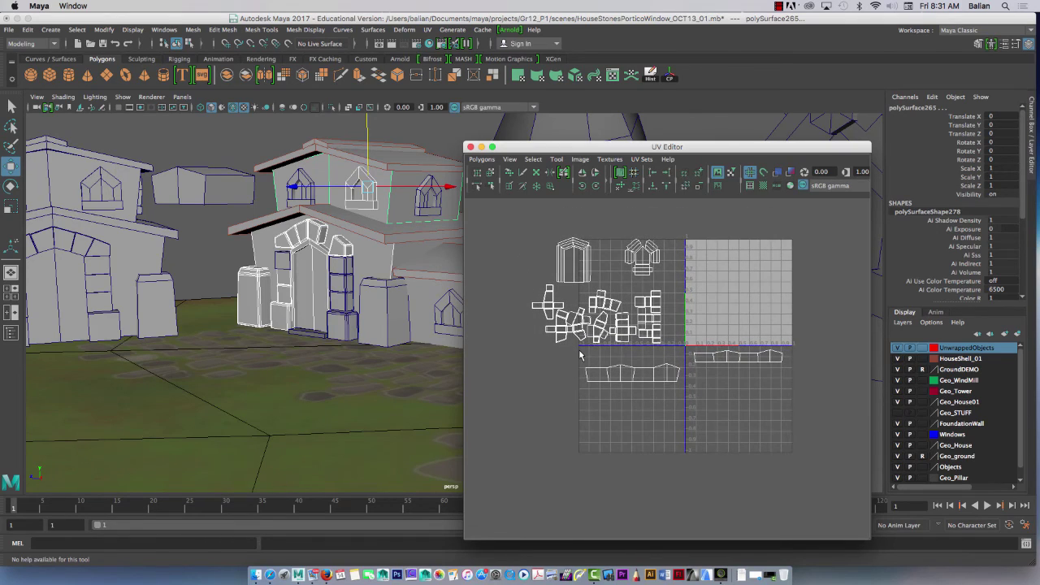
left_click(481, 159)
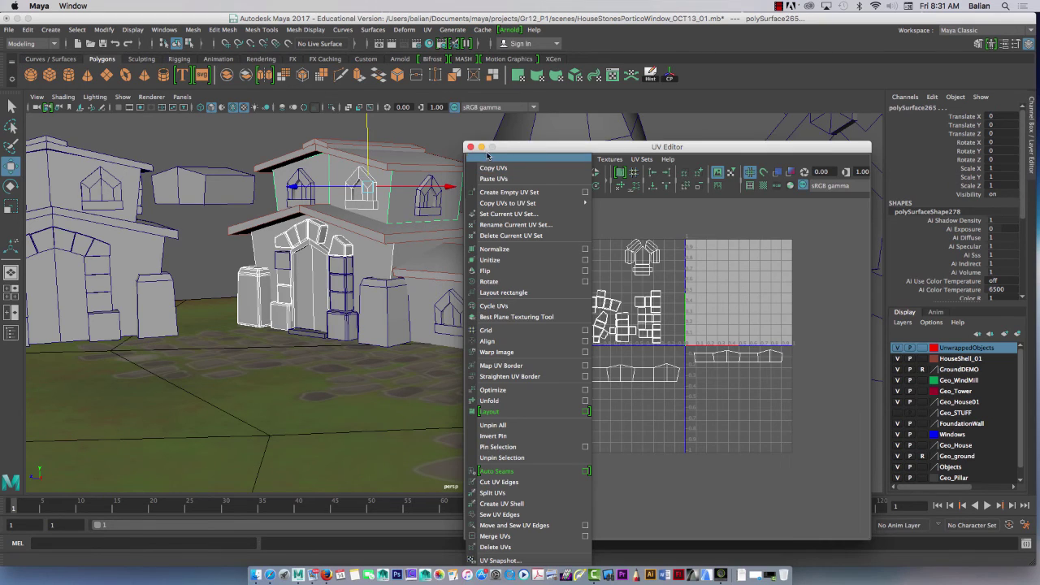
left_click(505, 147)
left_click_drag(505, 147, 498, 53)
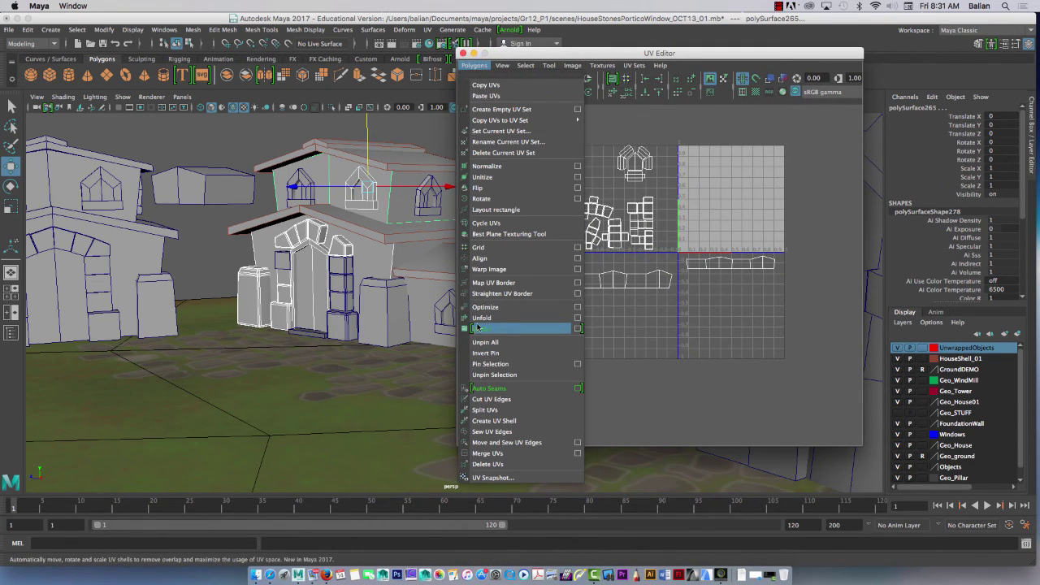
left_click(487, 328)
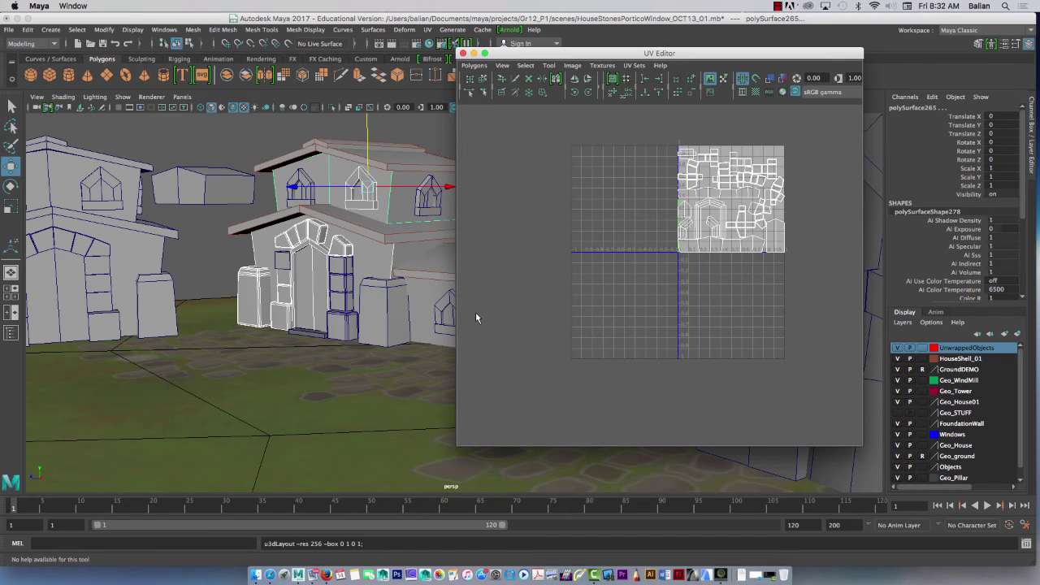
Step: Inspect the automatically packed shells in the 0–1 tile and undo the UV layout
right_click_drag(688, 185, 819, 298, "alt")
middle_click_drag(709, 263, 567, 361, "alt")
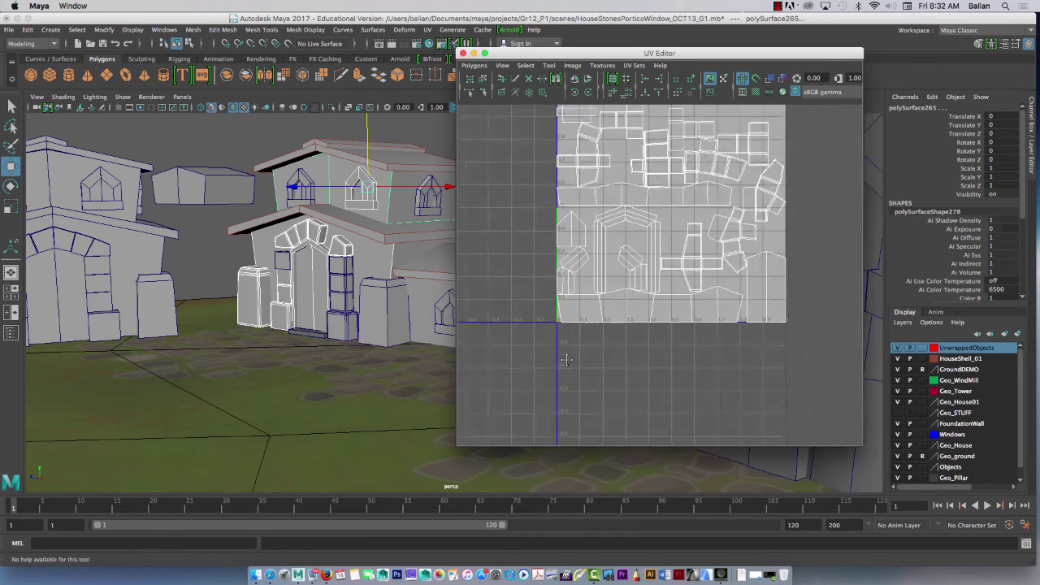
scroll(648, 280, "up", 3)
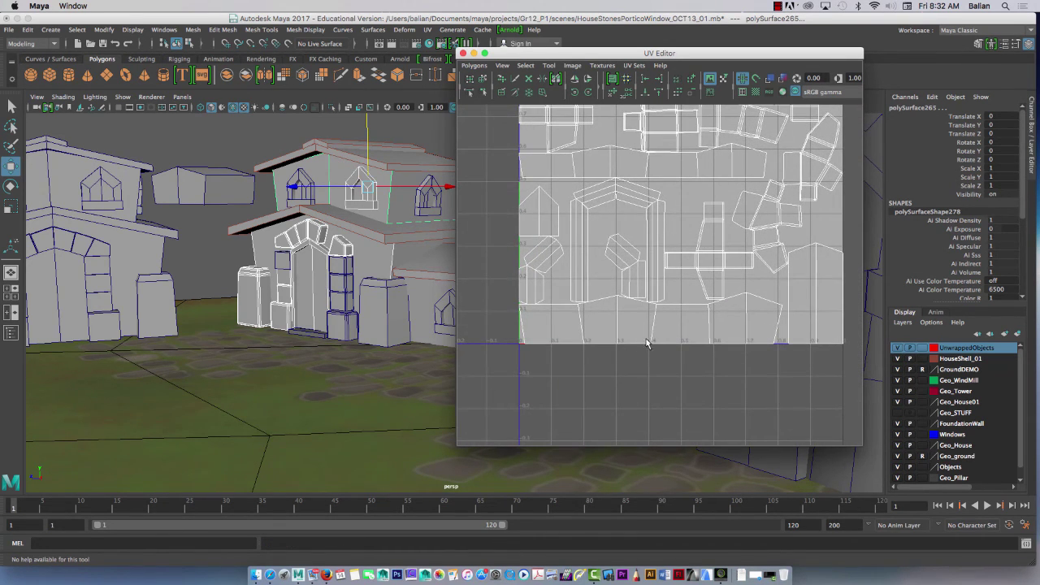
scroll(650, 344, "down", 3)
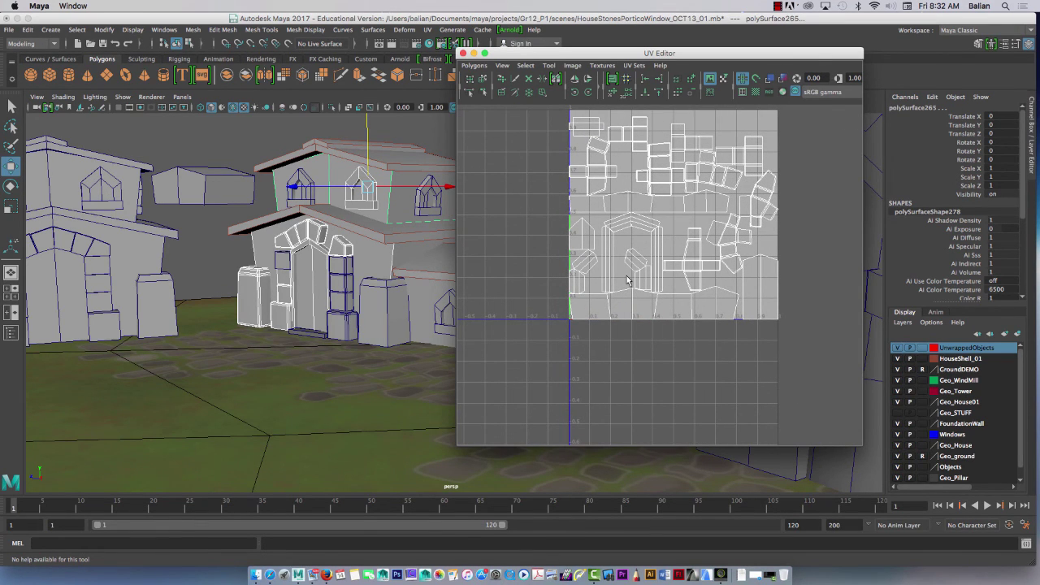
key("ctrl+z")
left_click(474, 65)
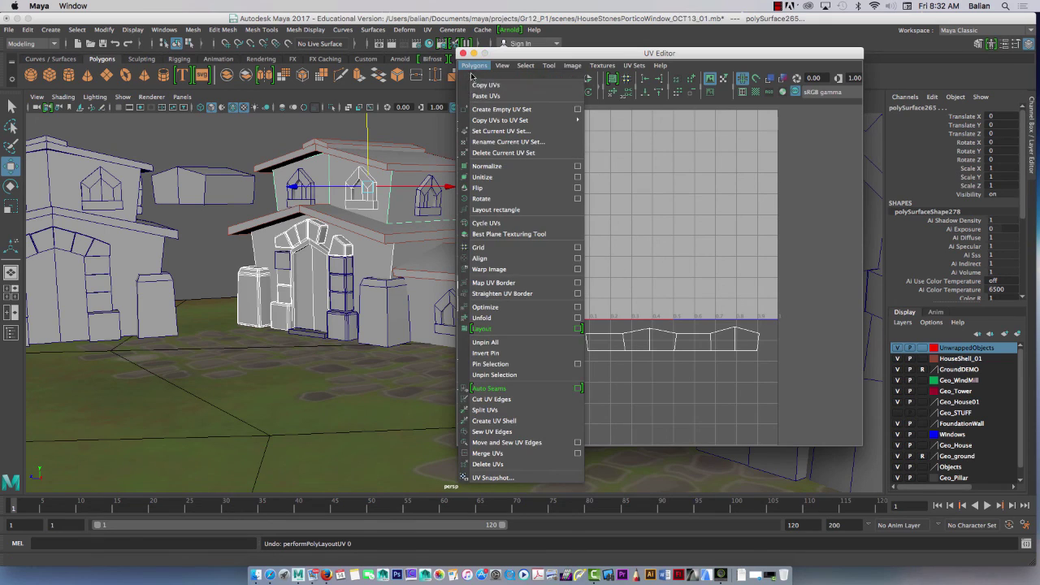
left_click(512, 328)
Step: Examine the arrangement of the door, window, stone and wall strip UV shells outside the 0–1 tile
right_click_drag(603, 287, 652, 297, "alt")
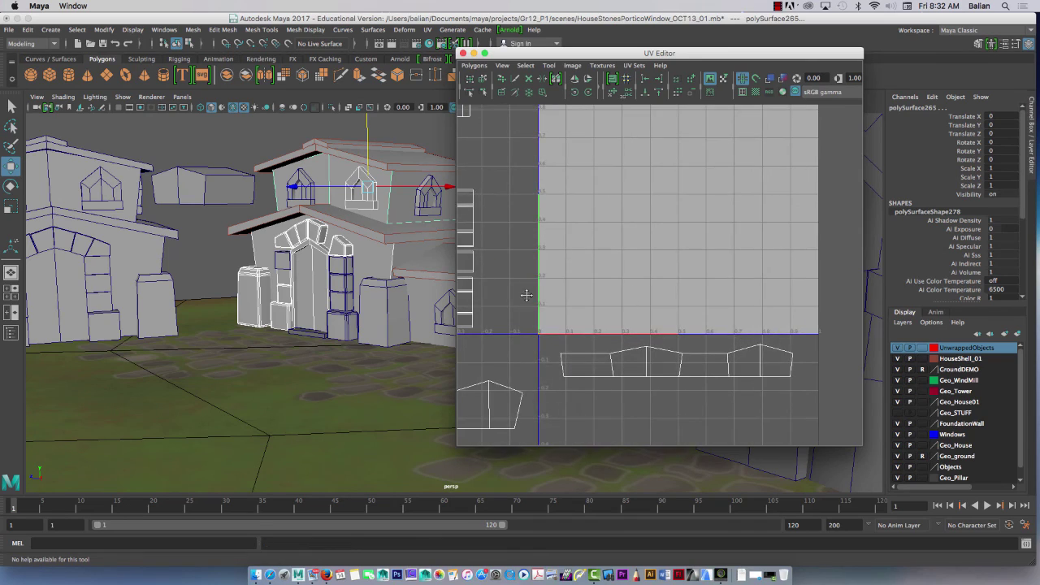
middle_click_drag(507, 241, 679, 296, "alt")
right_click_drag(679, 296, 586, 284, "alt")
middle_click_drag(552, 378, 607, 334, "alt")
right_click_drag(627, 336, 581, 313, "alt")
scroll(580, 312, "up", 2)
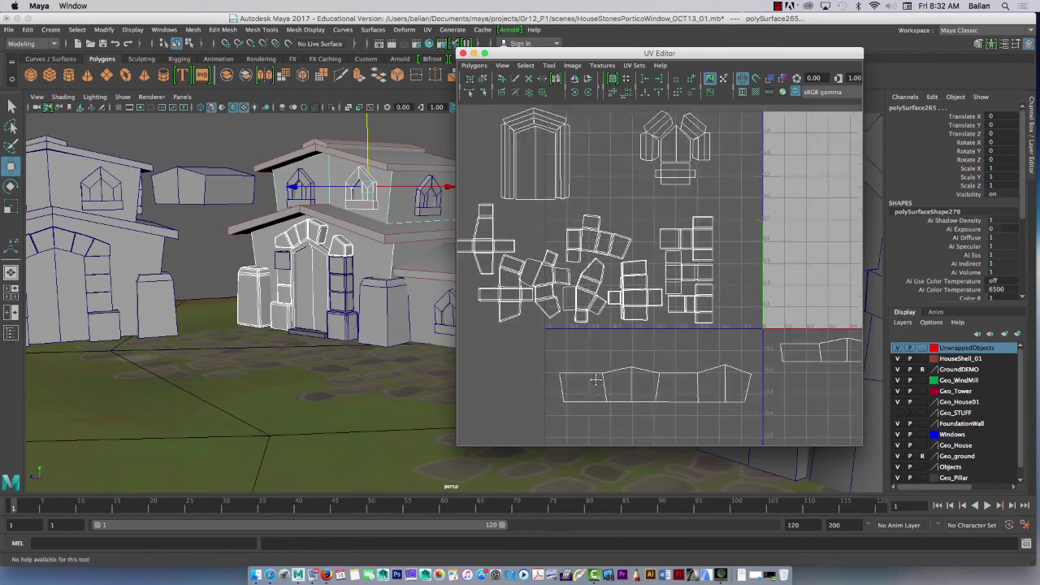
scroll(580, 312, "up", 2)
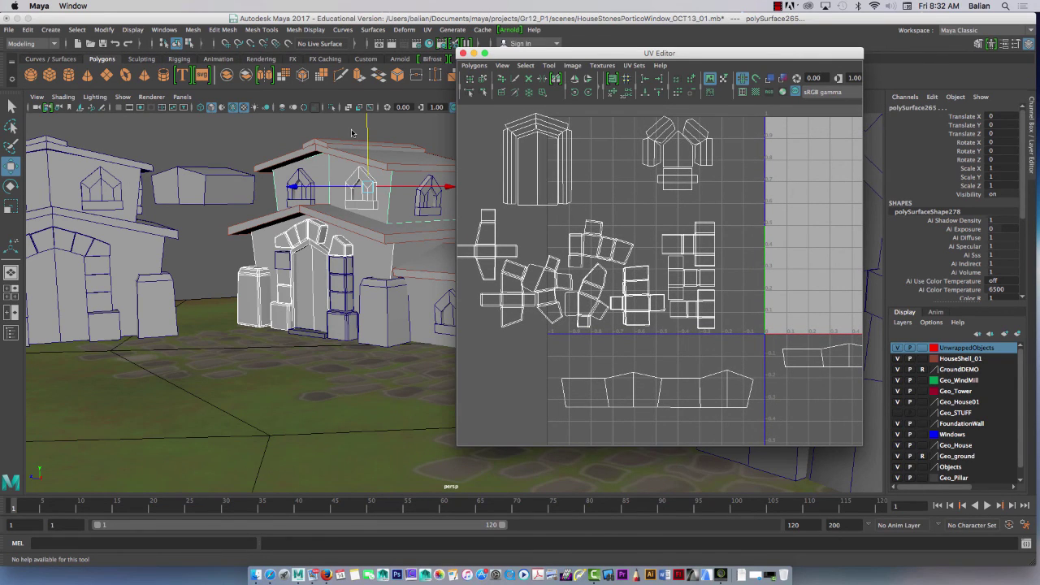